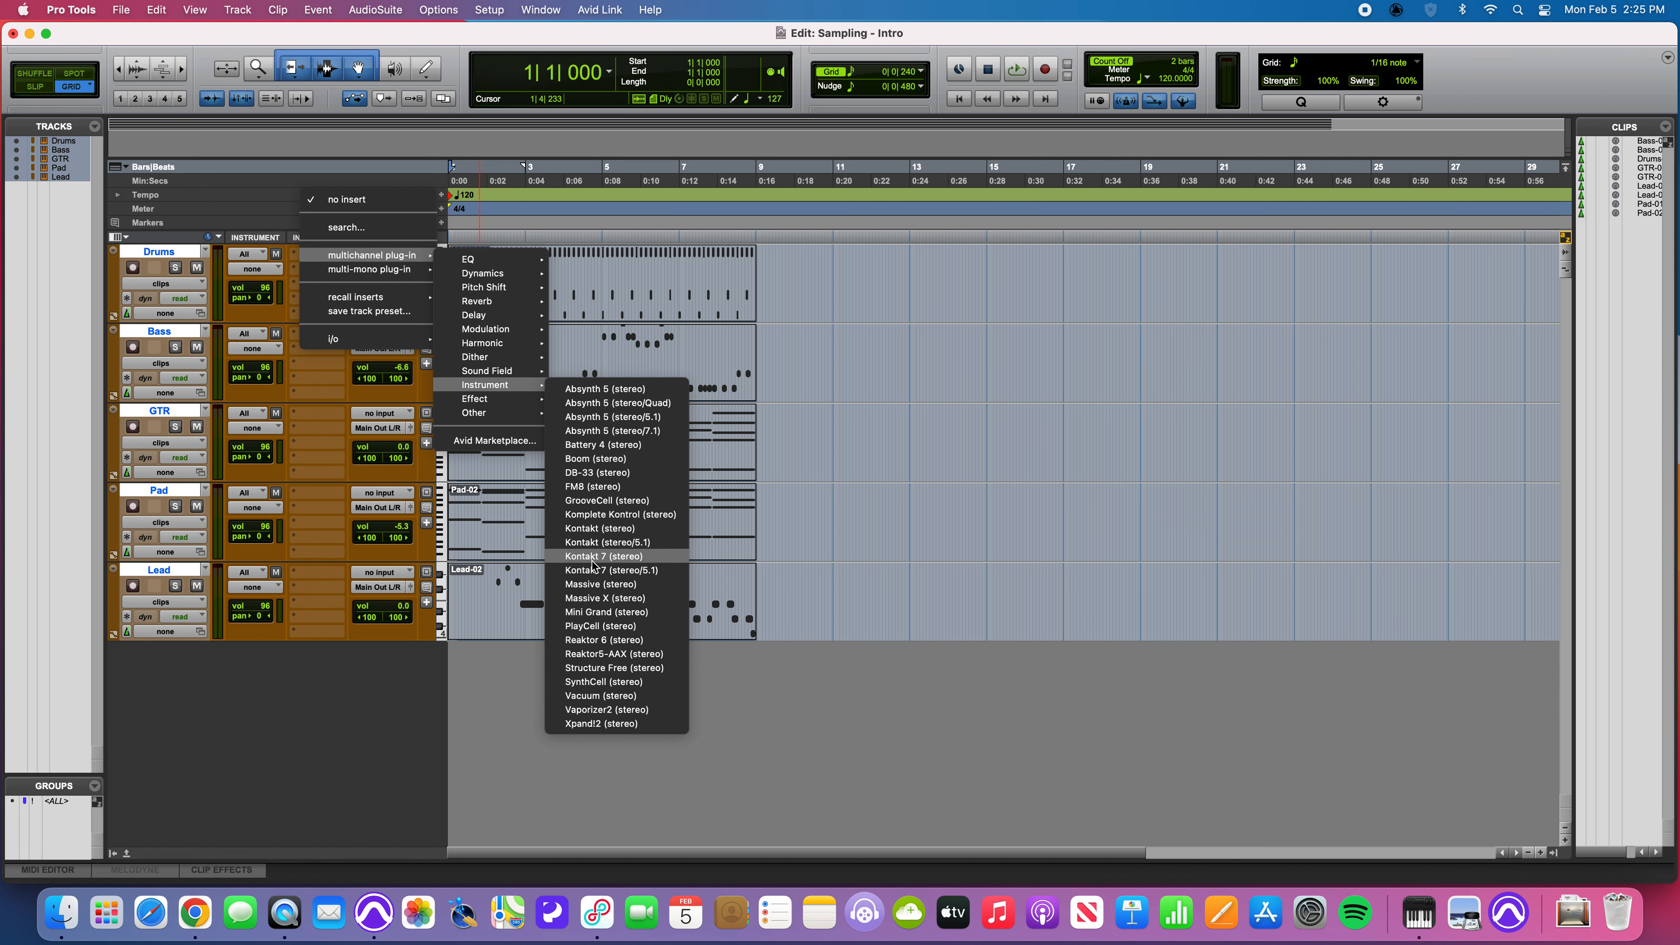
# Step: Insert Kontakt (stereo) on the Drums track and load Session Kit - Full from the Studio Drummer library
pyautogui.click(596, 528)
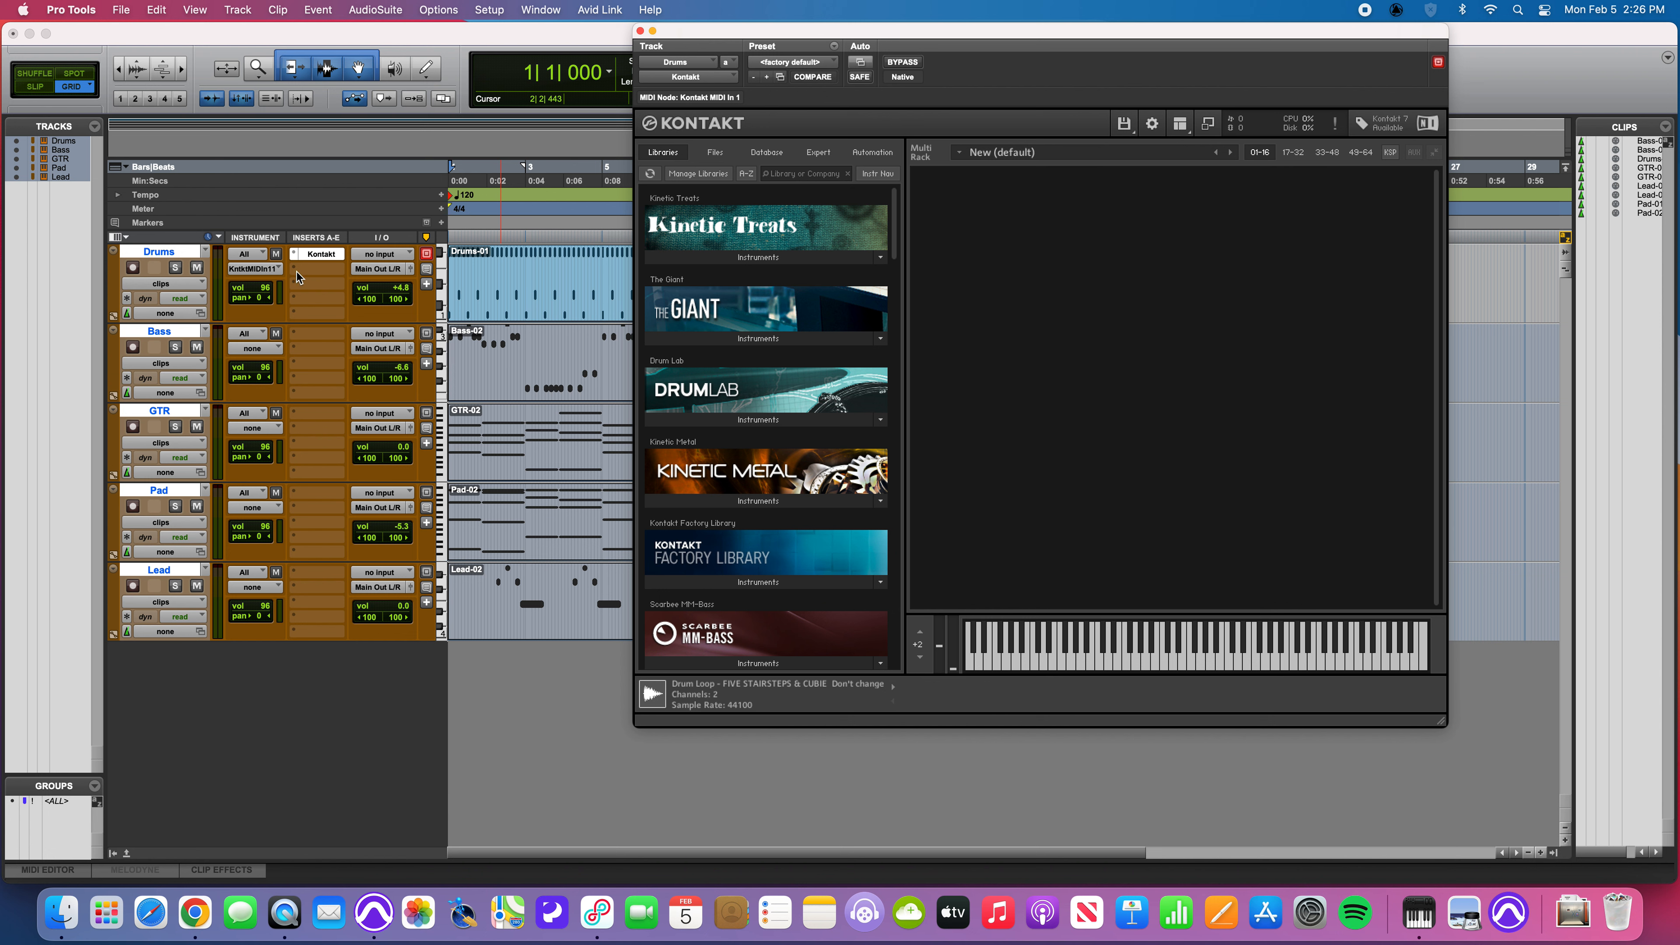
pyautogui.moveTo(896, 220); pyautogui.dragTo(898, 342)
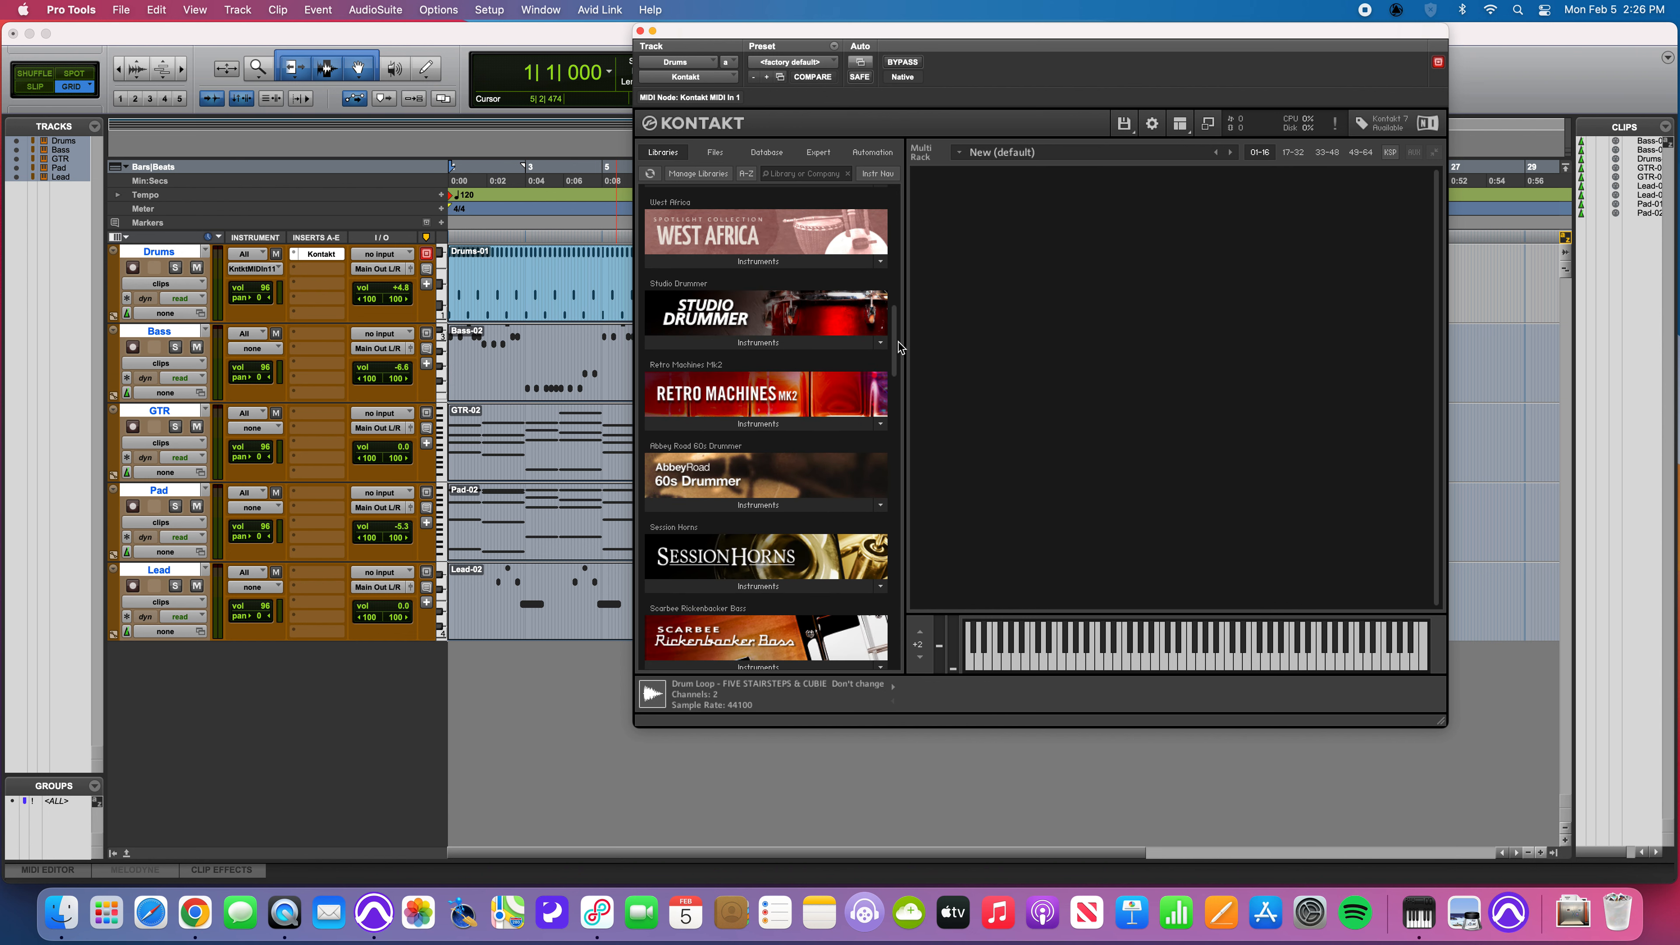
pyautogui.click(743, 345)
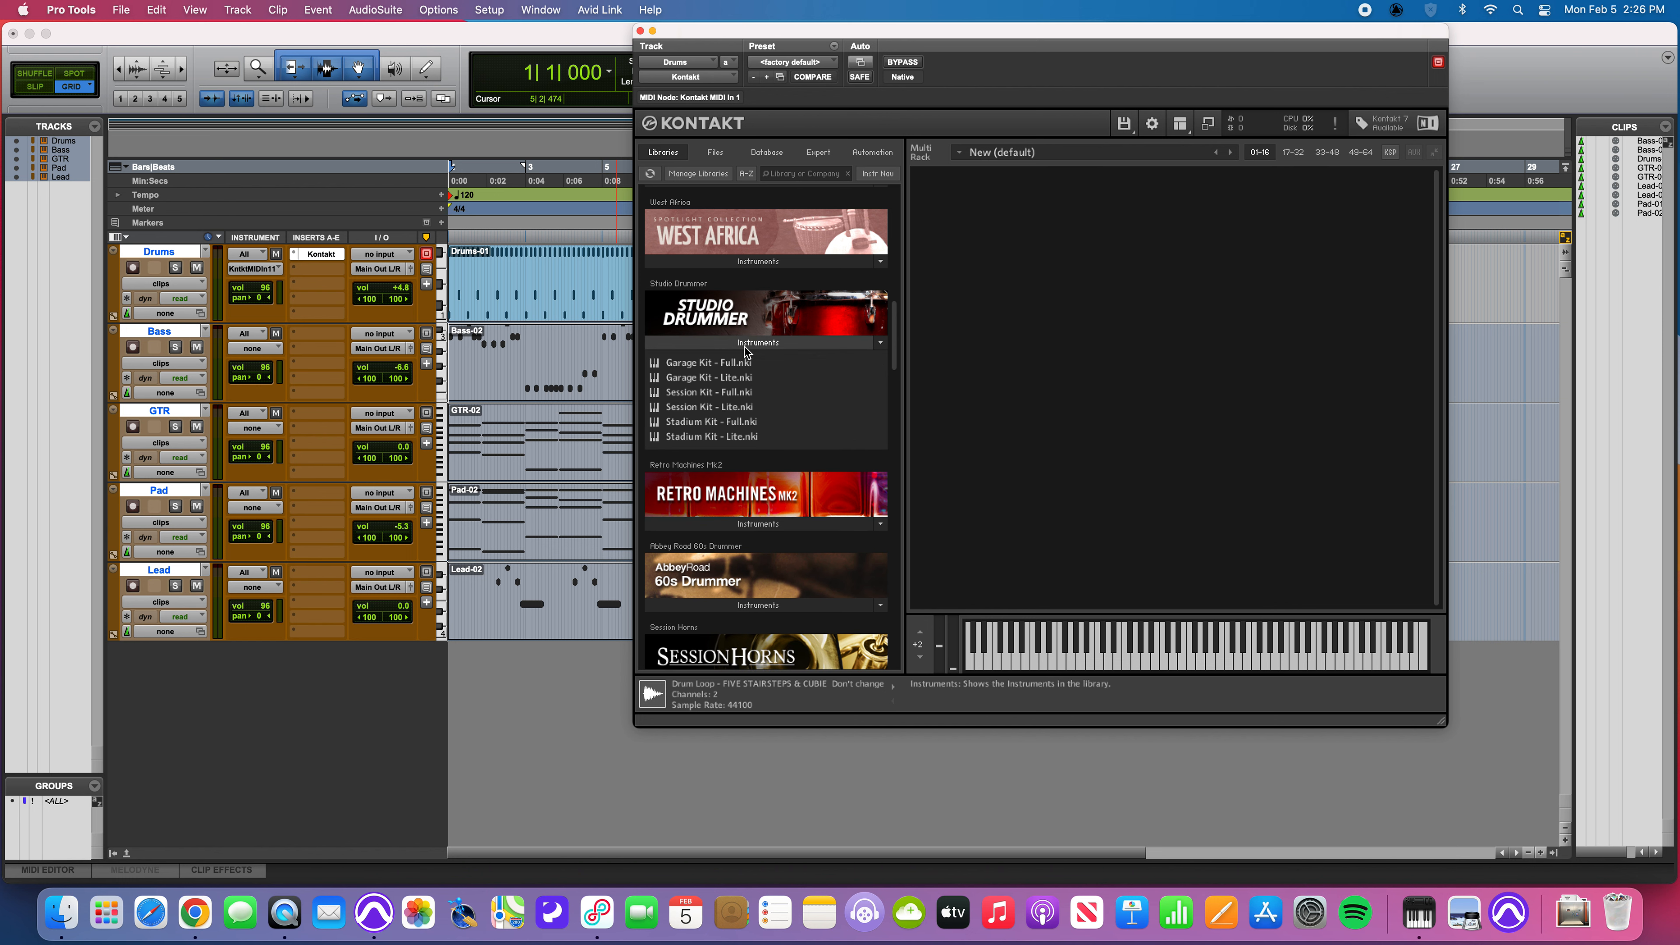
pyautogui.click(692, 395)
pyautogui.doubleClick(728, 397)
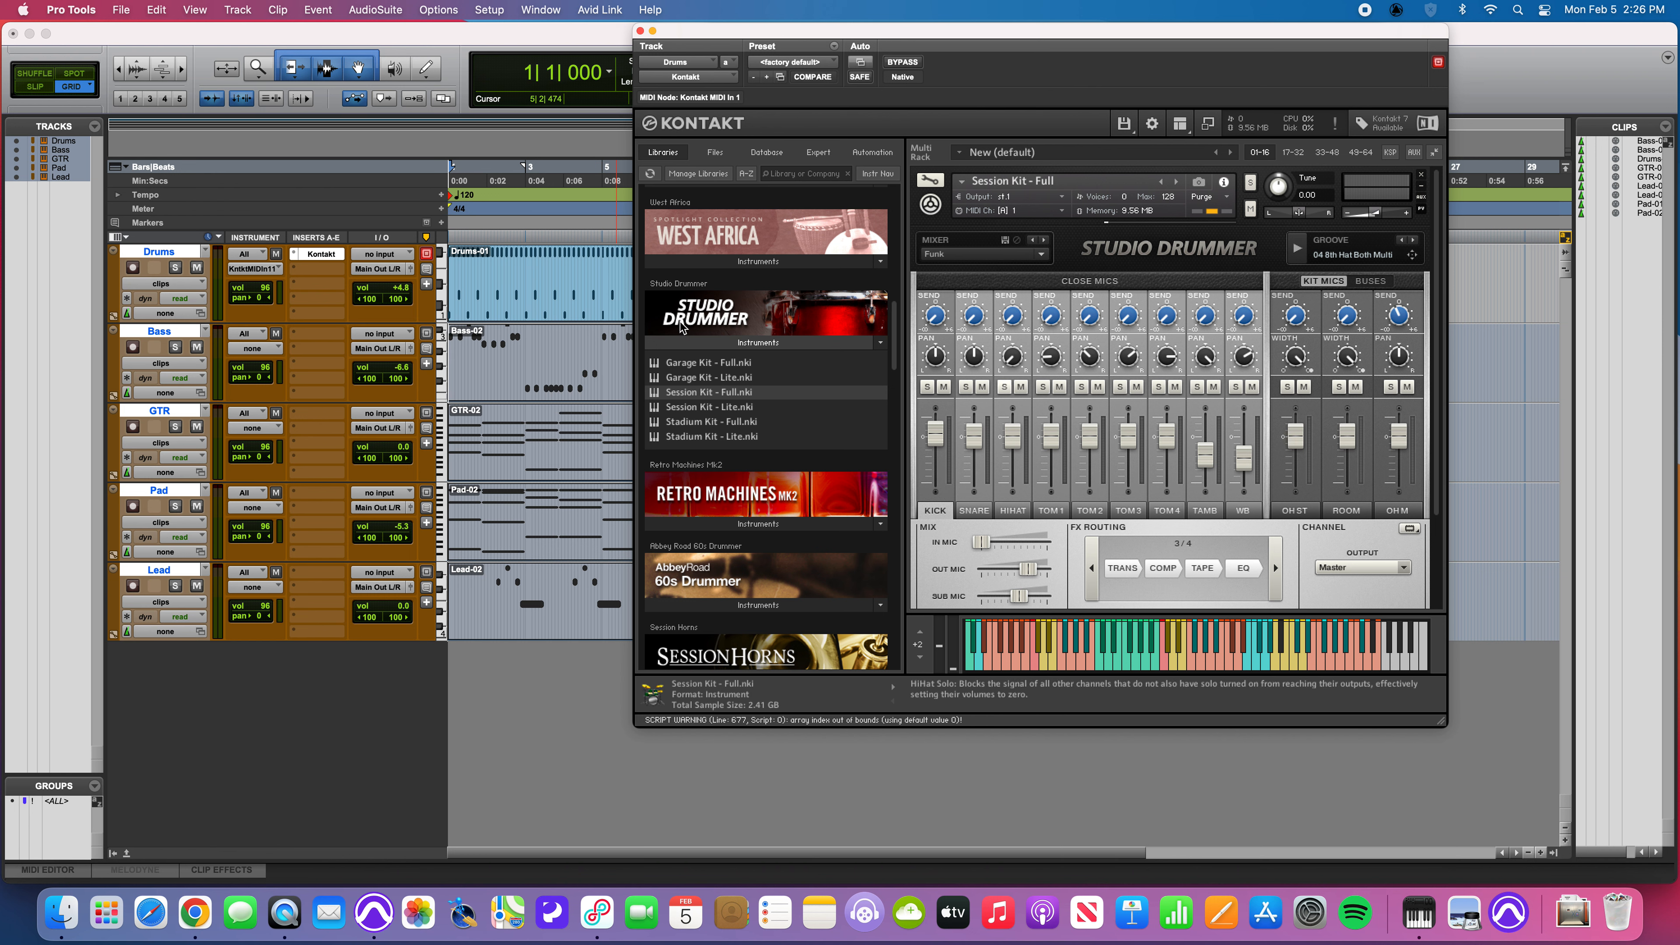
# Step: Play back the drum part through the loaded kit, stop playback, and close the plug-in window
pyautogui.scroll(1, 761, 357)
pyautogui.click(538, 306)
pyautogui.press('space')
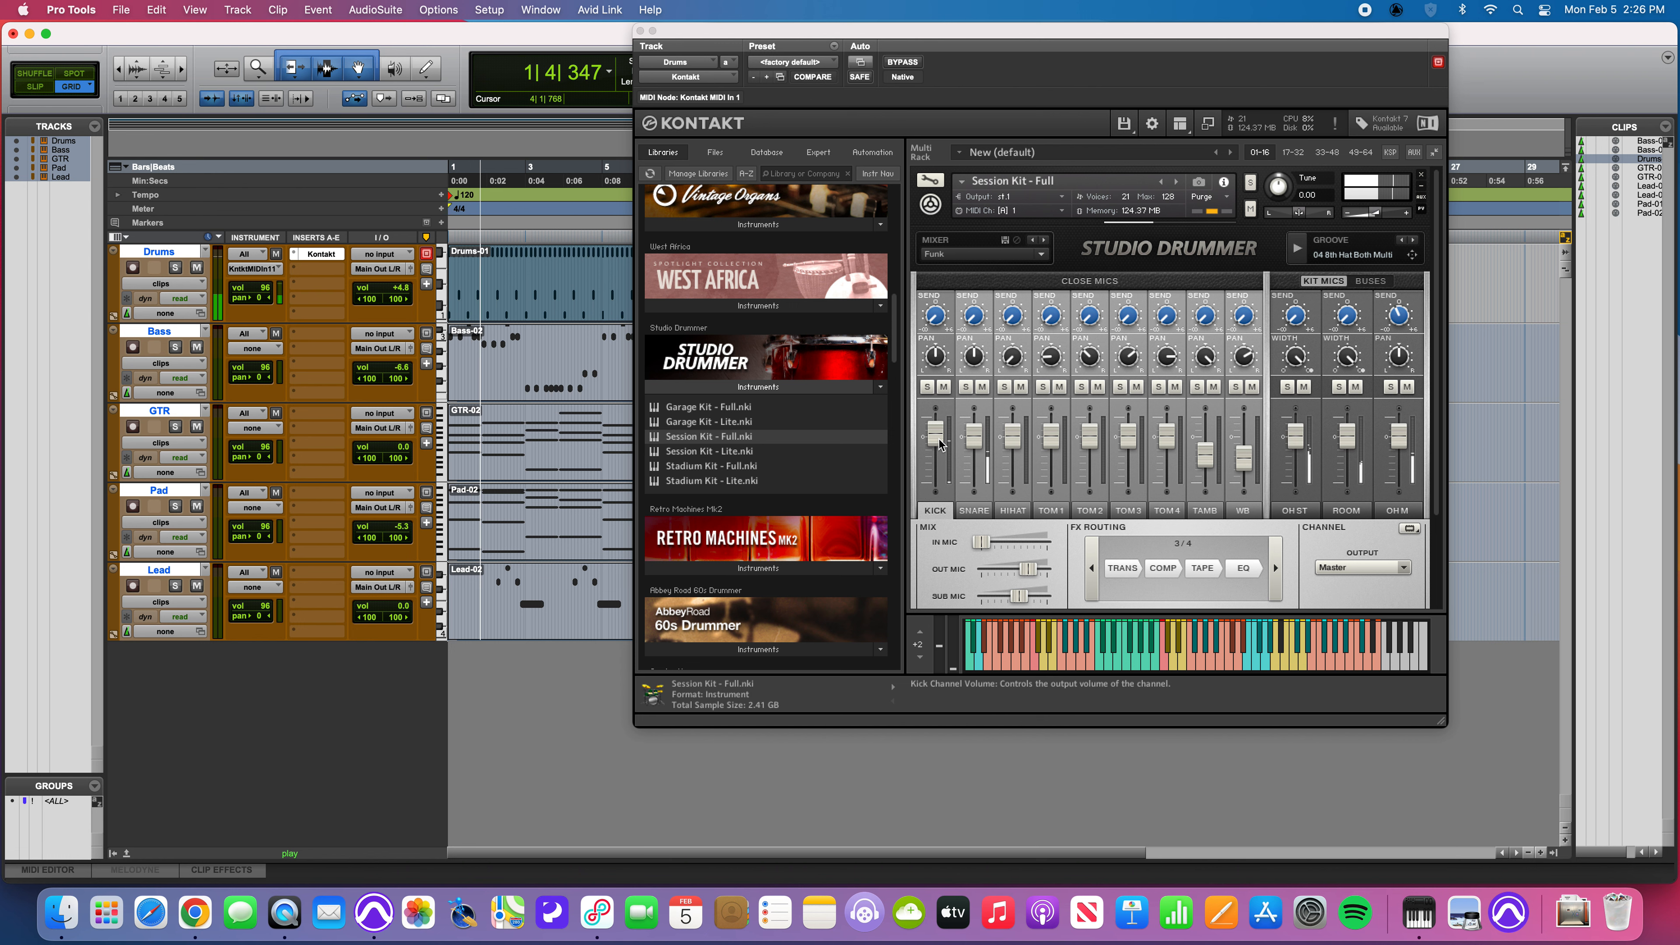
pyautogui.press('space')
pyautogui.click(640, 31)
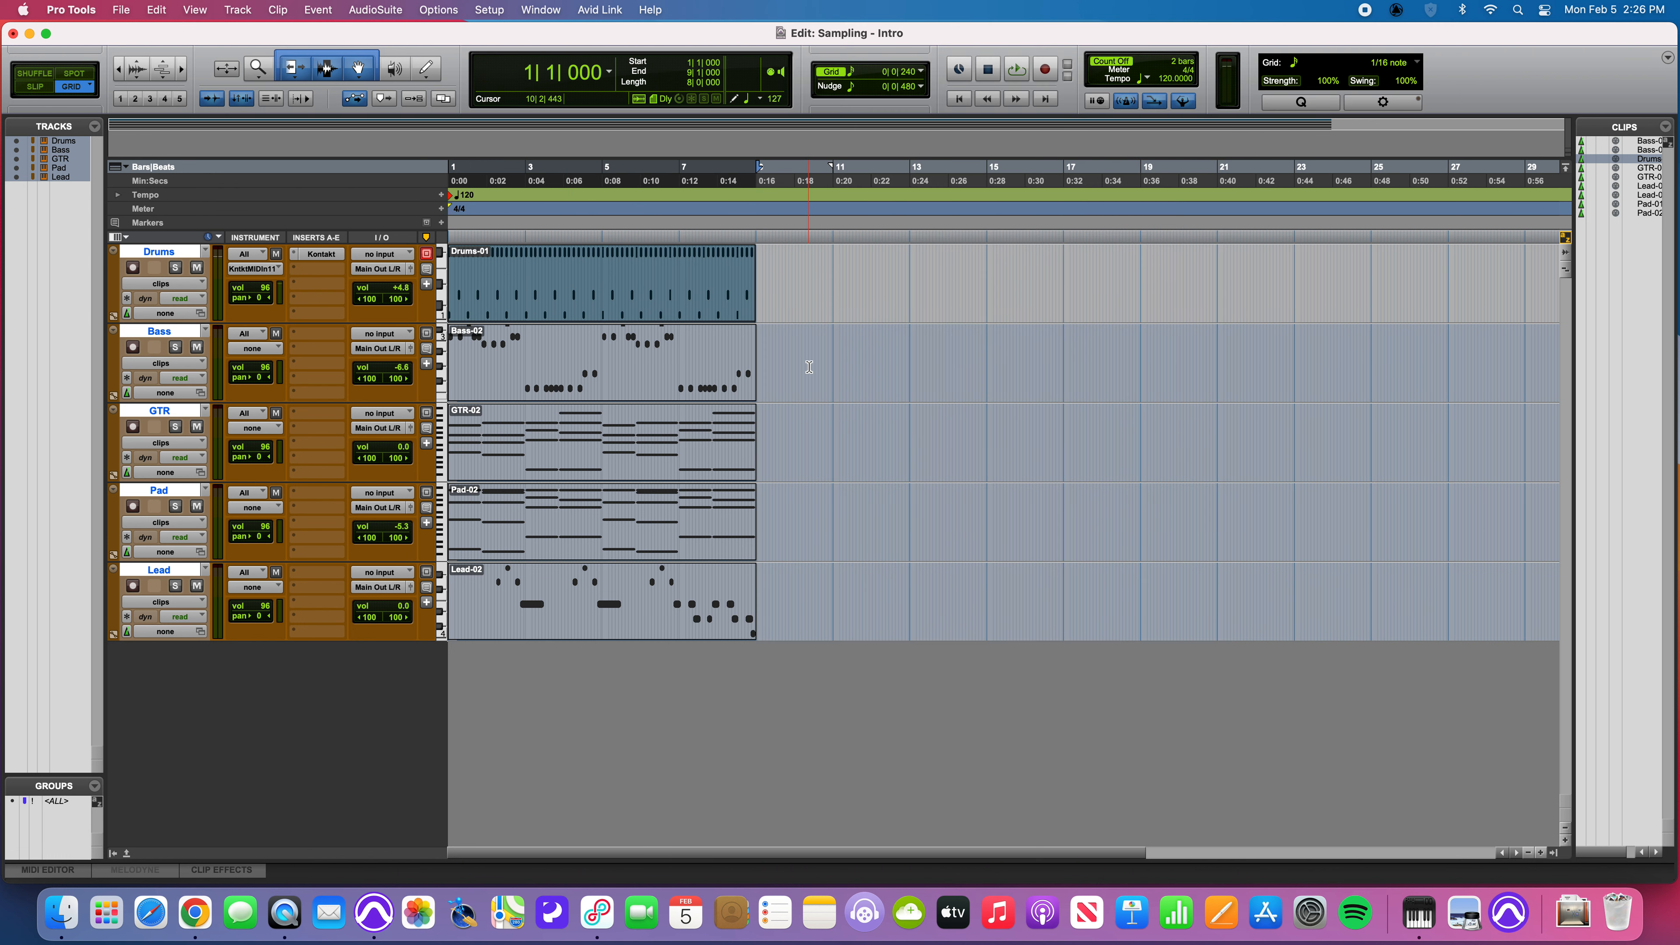
# Step: Reopen Kontakt on the Drums track and check the MIDI output channel assigned to that track
pyautogui.click(319, 252)
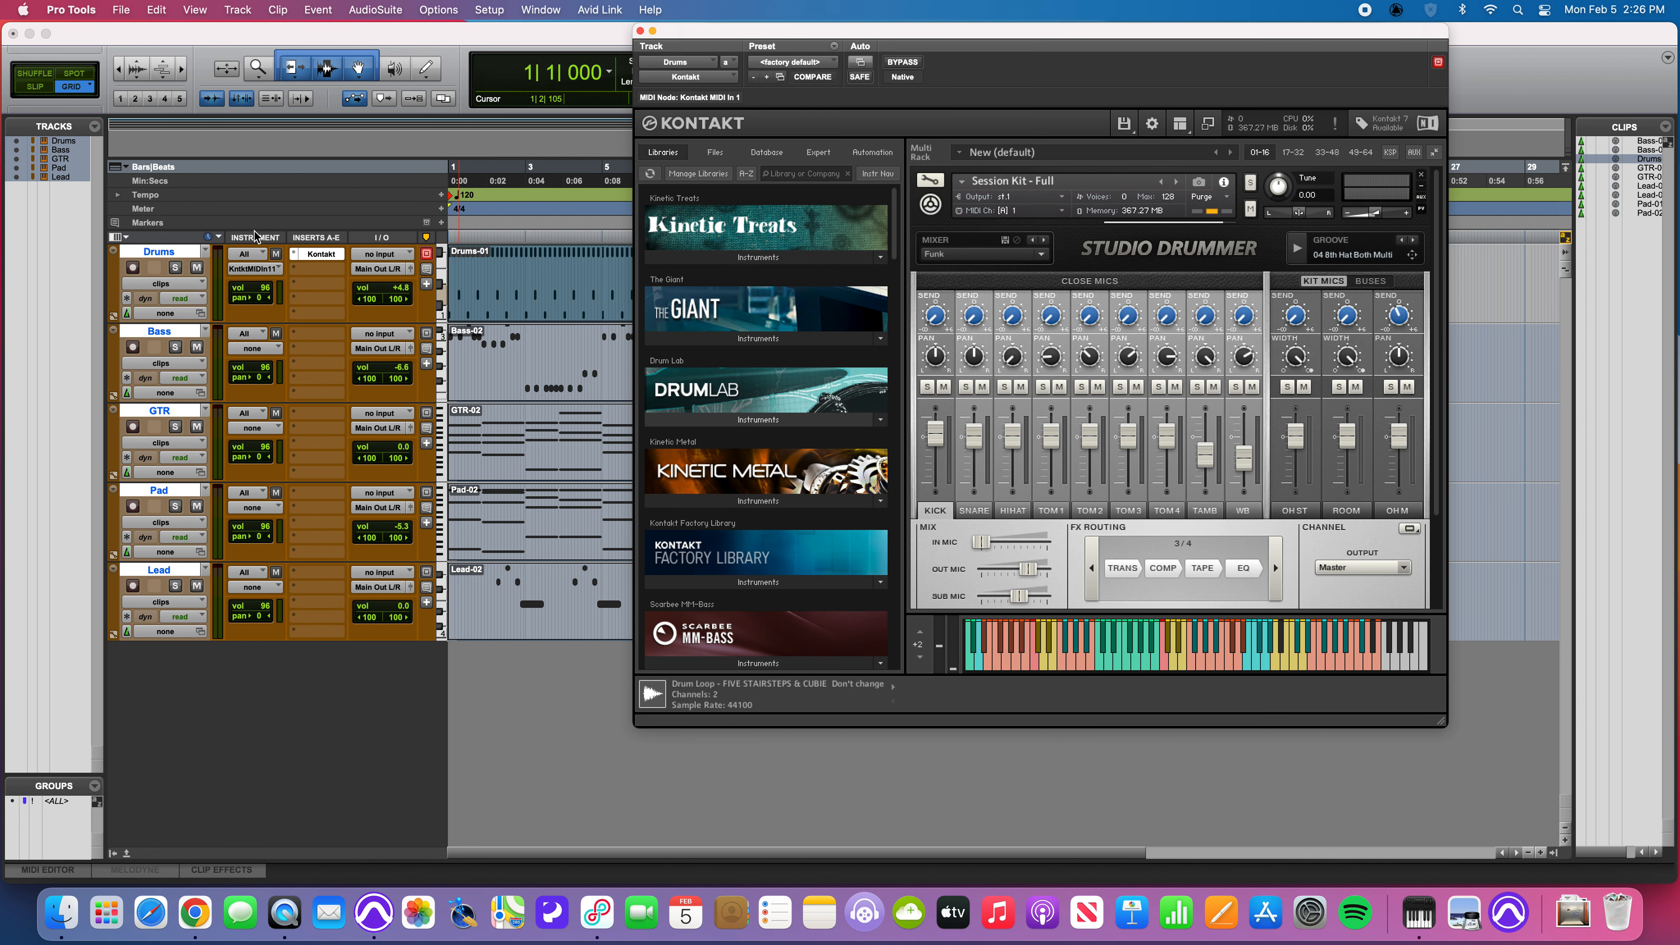
pyautogui.click(250, 277)
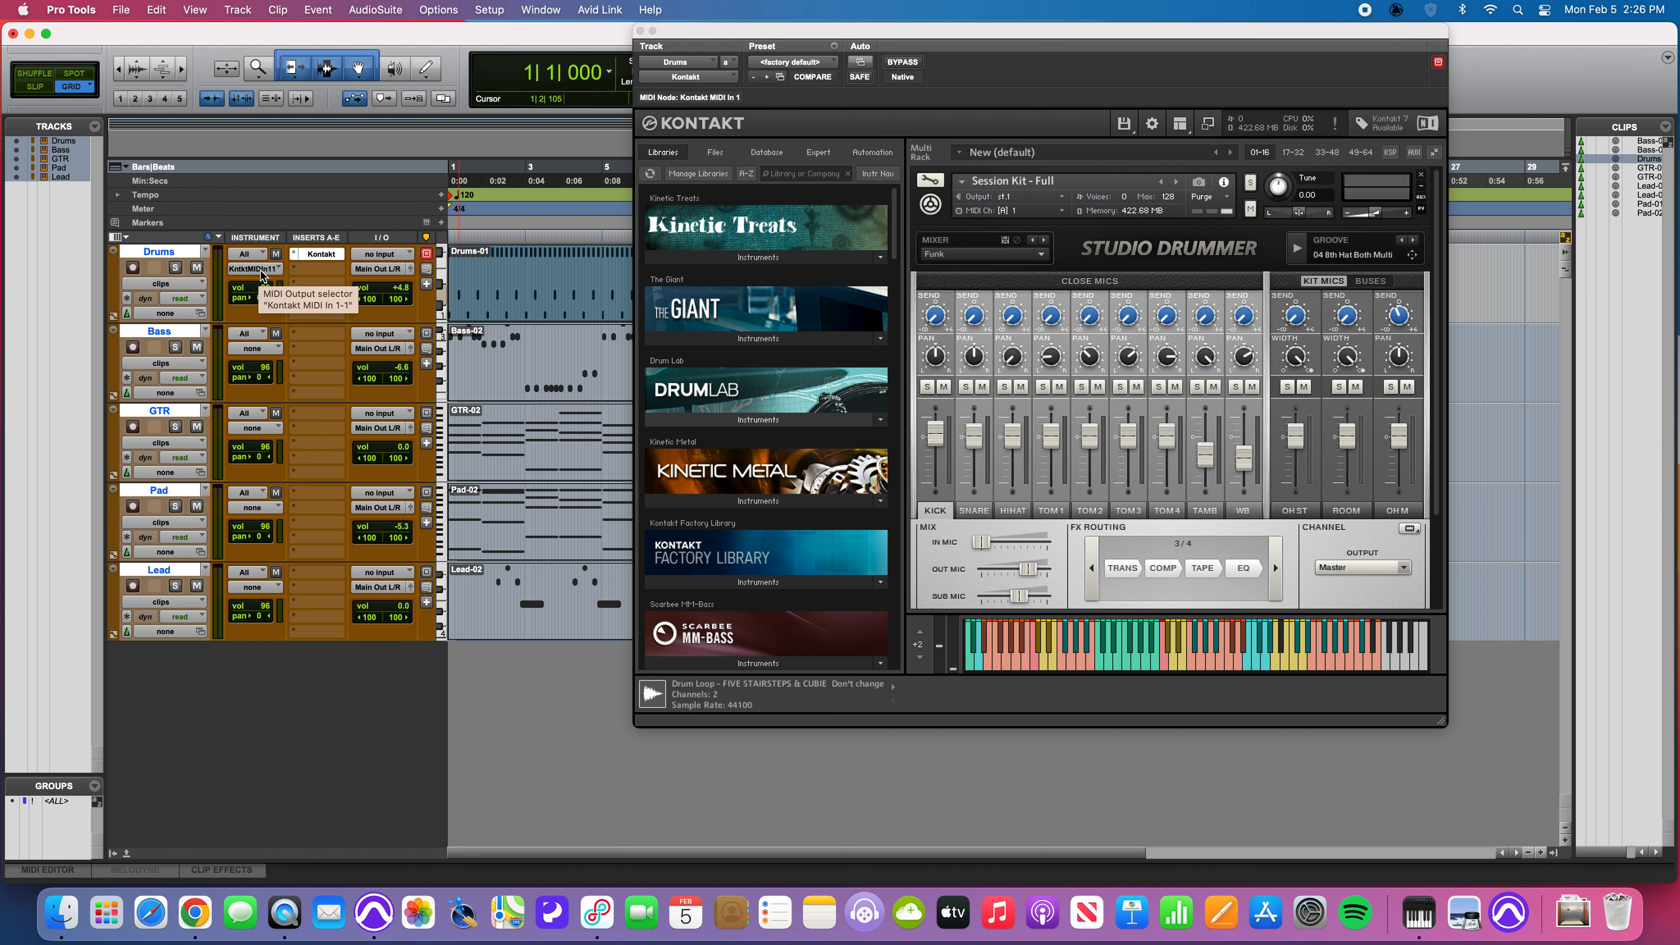
pyautogui.click(260, 271)
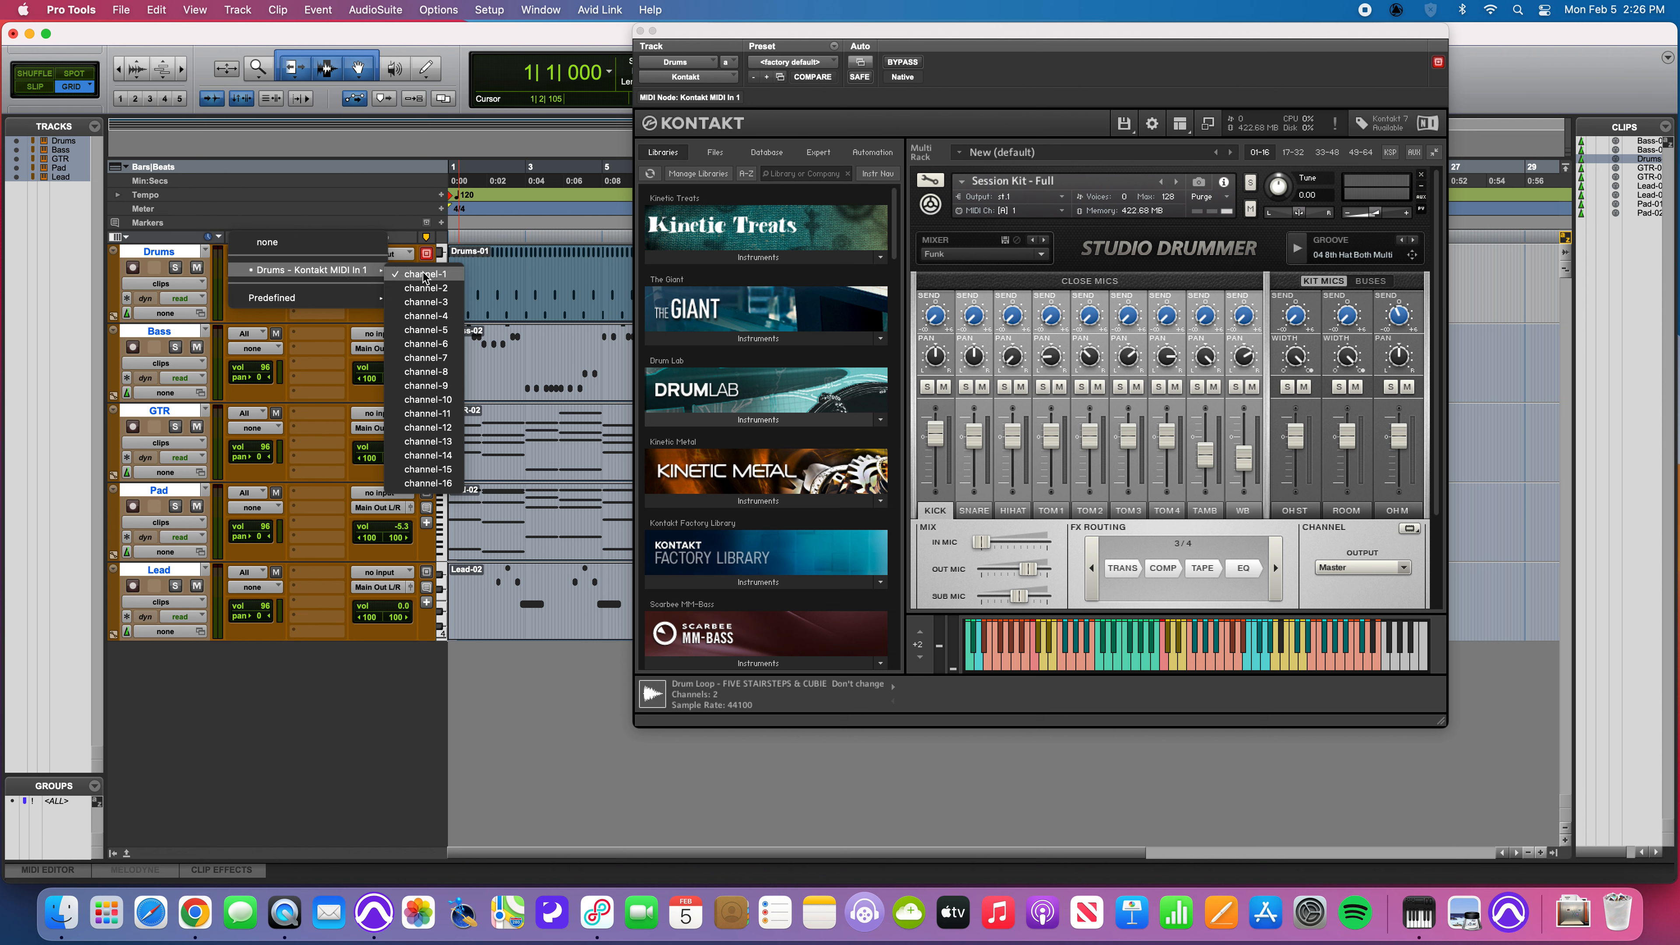
pyautogui.click(319, 345)
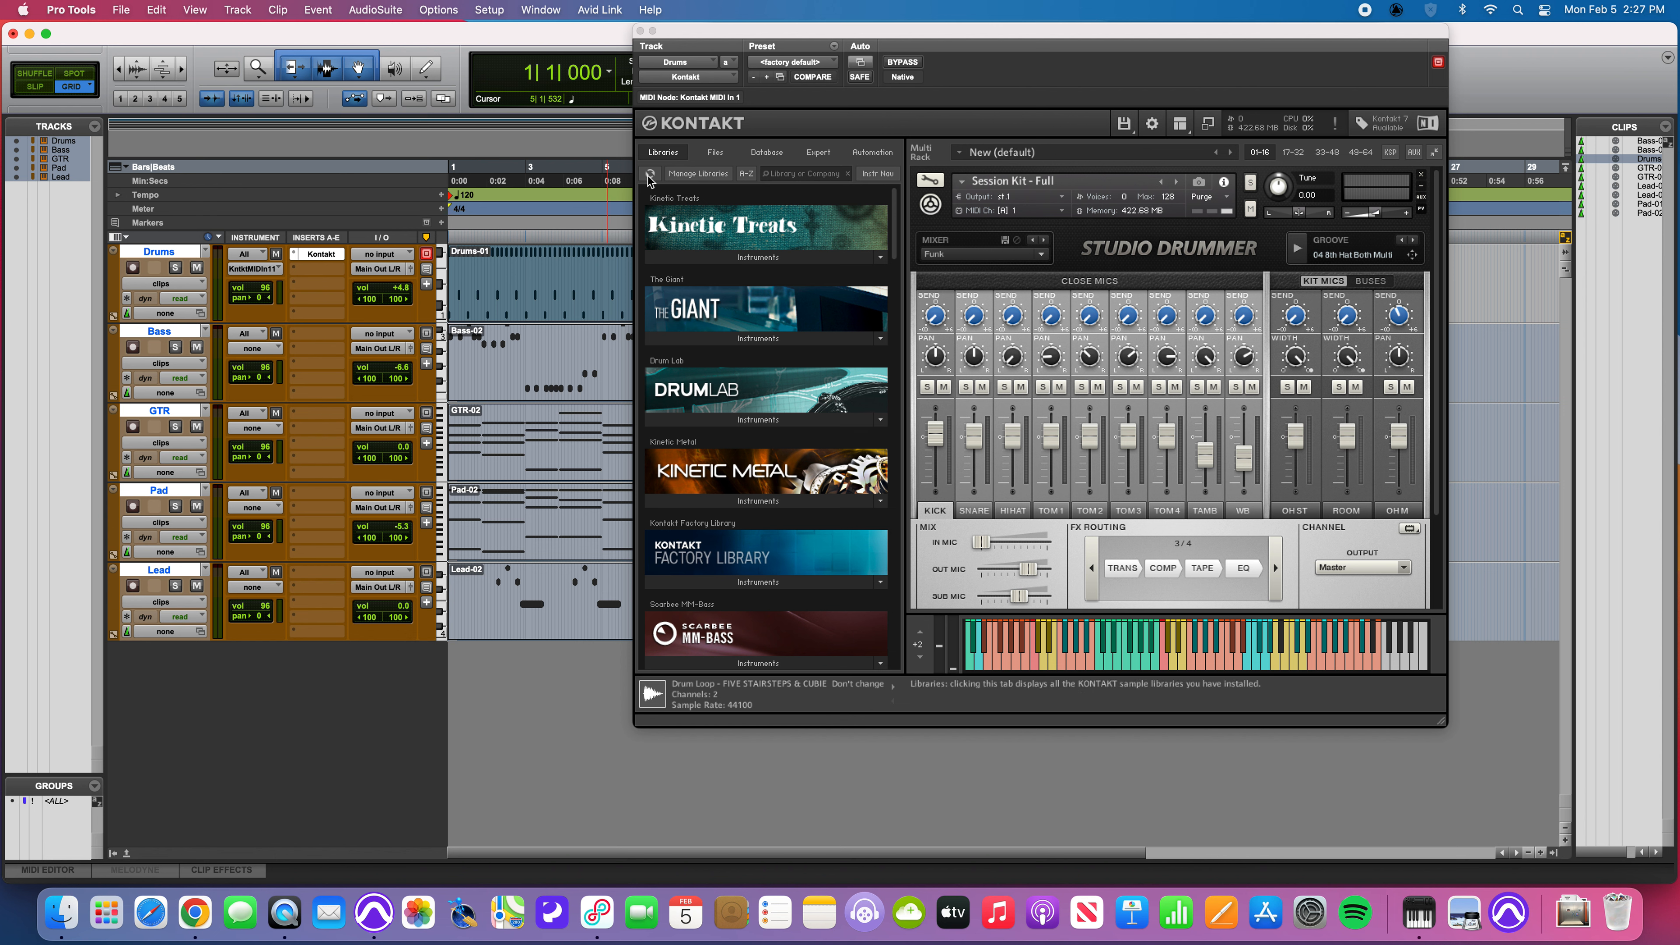
# Step: Look through the Session Kit's Grooves, Mixer and Kit pages, leaving the instrument minimized in the rack
pyautogui.click(1422, 192)
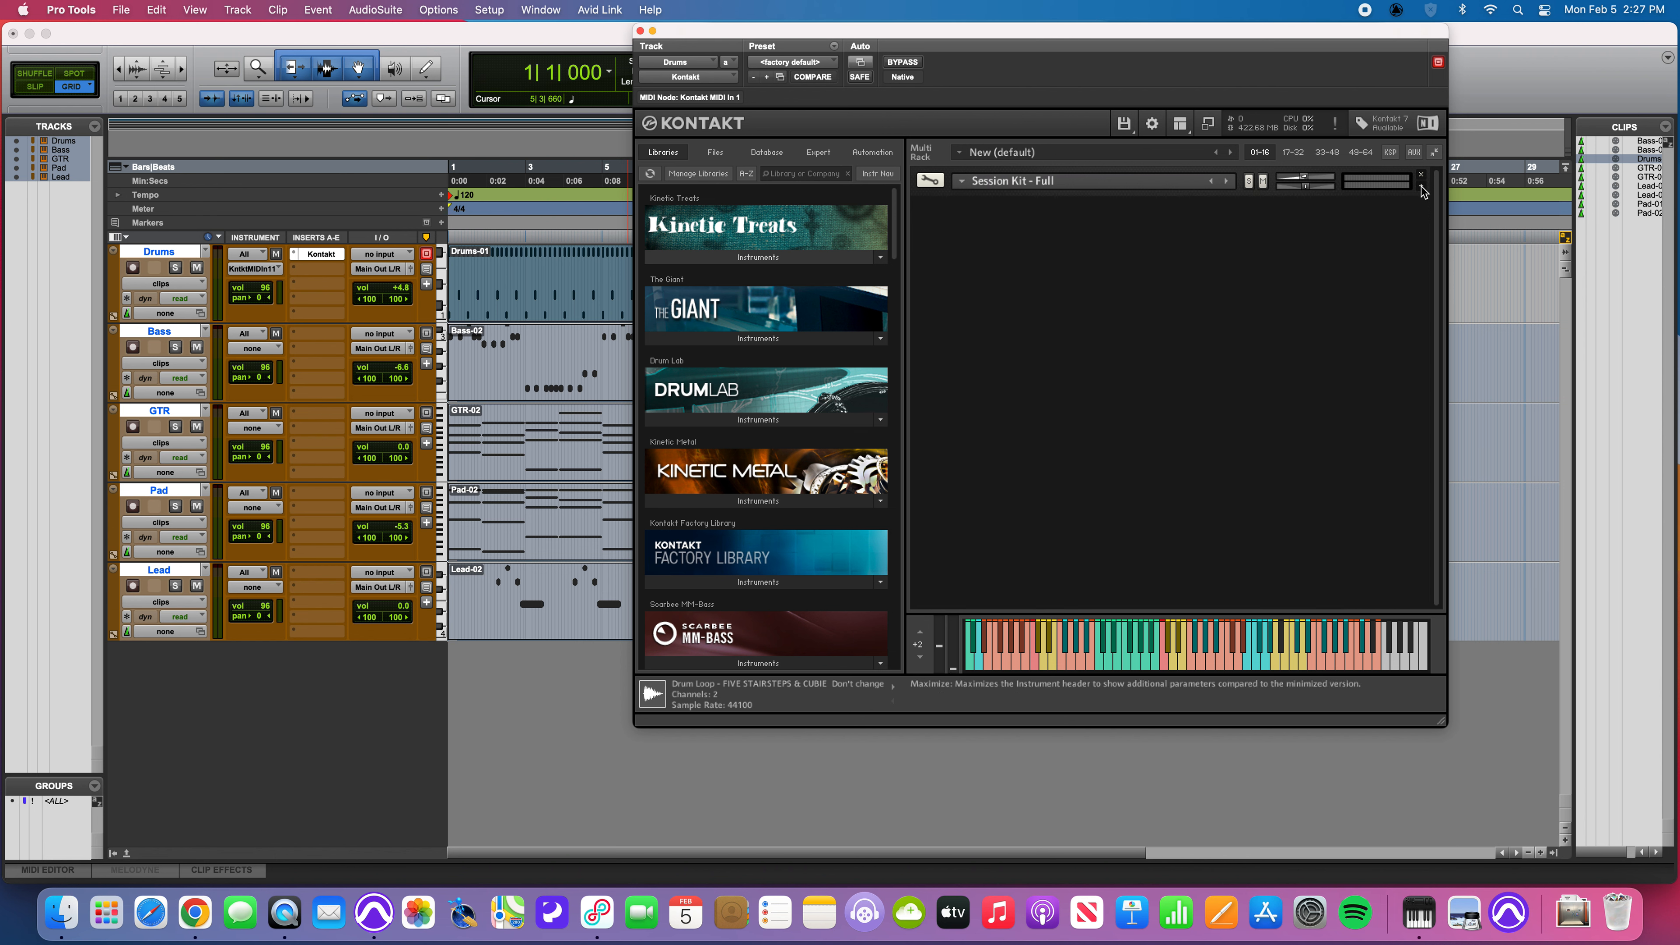
pyautogui.click(1422, 192)
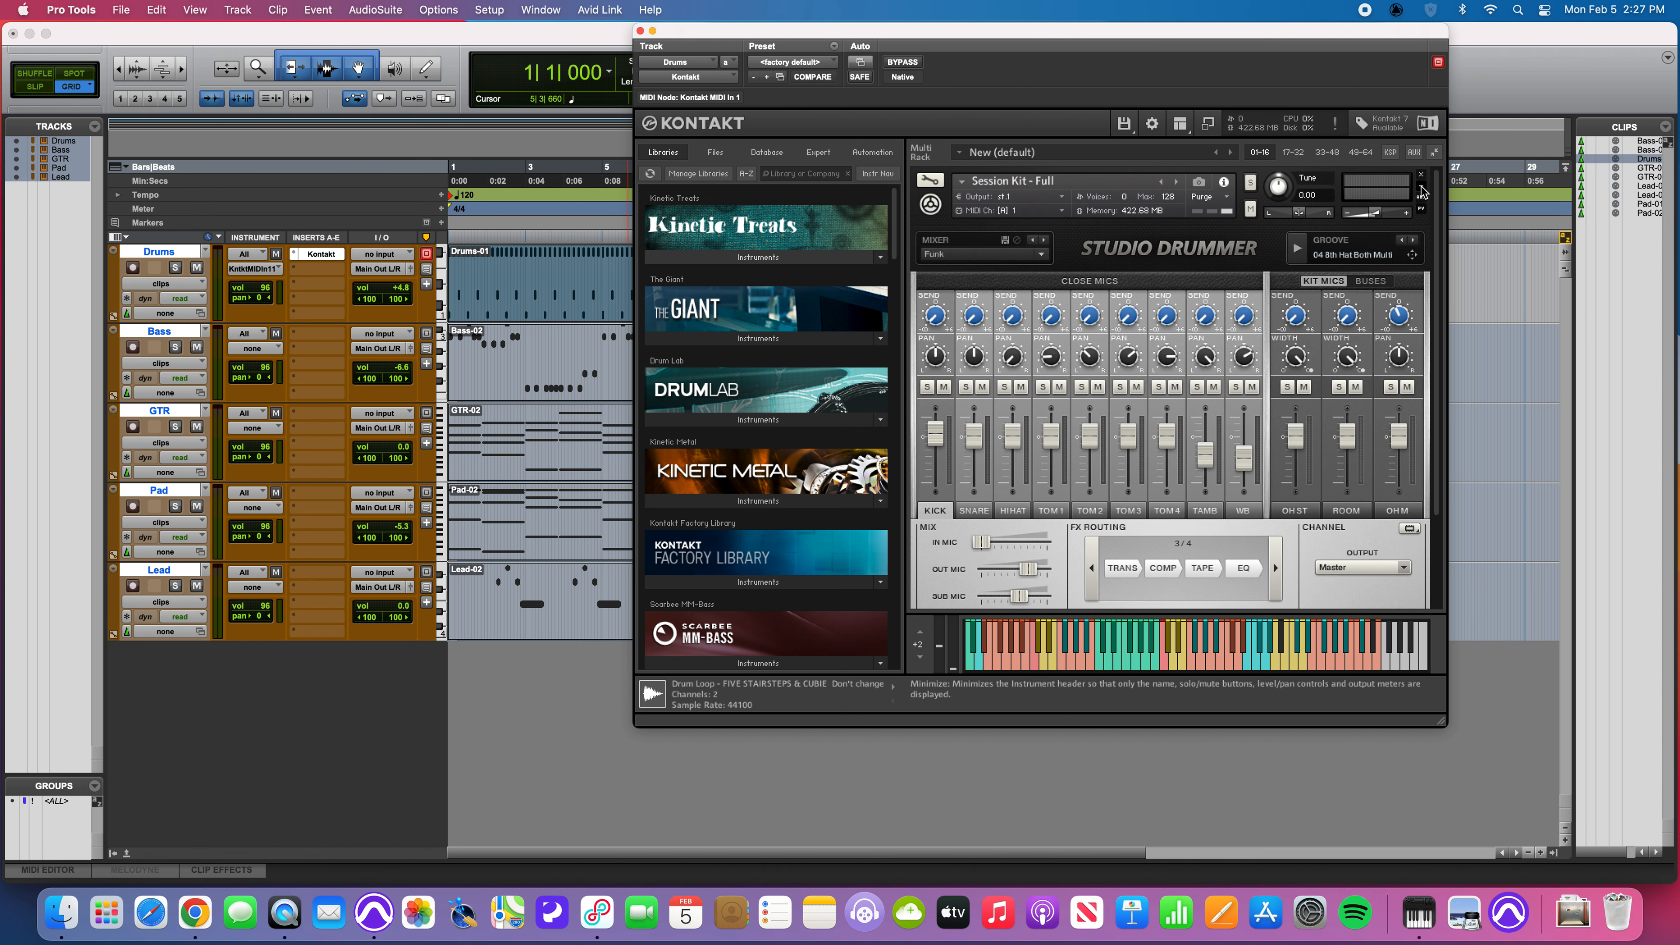
pyautogui.scroll(-3, 1124, 563)
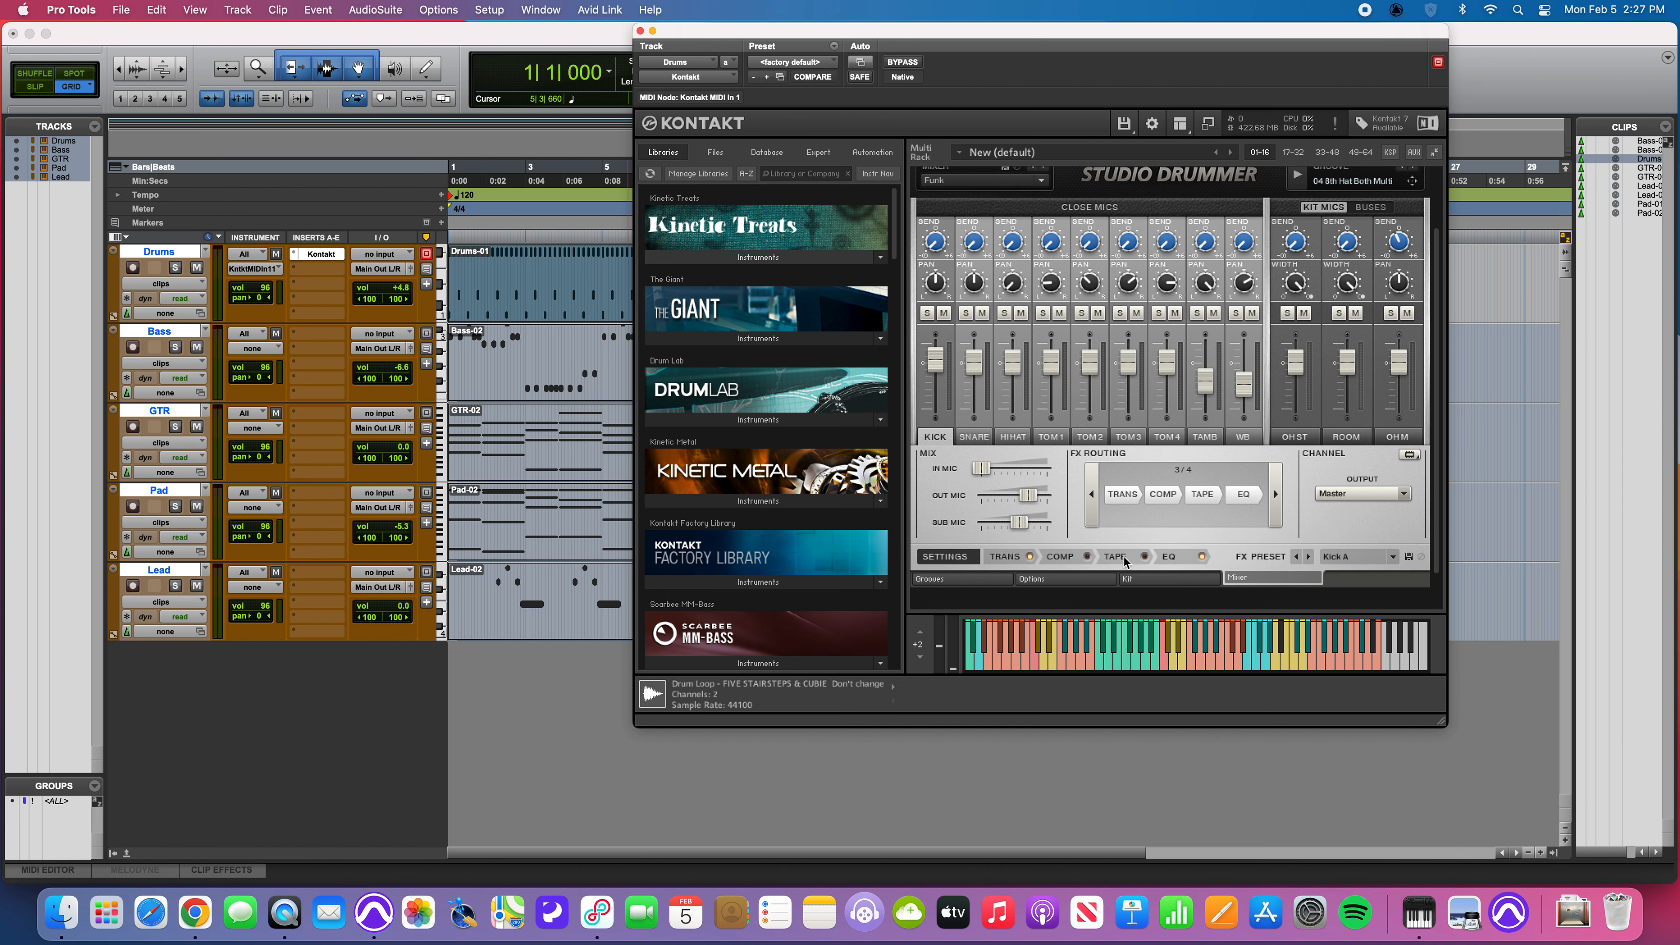
pyautogui.click(973, 571)
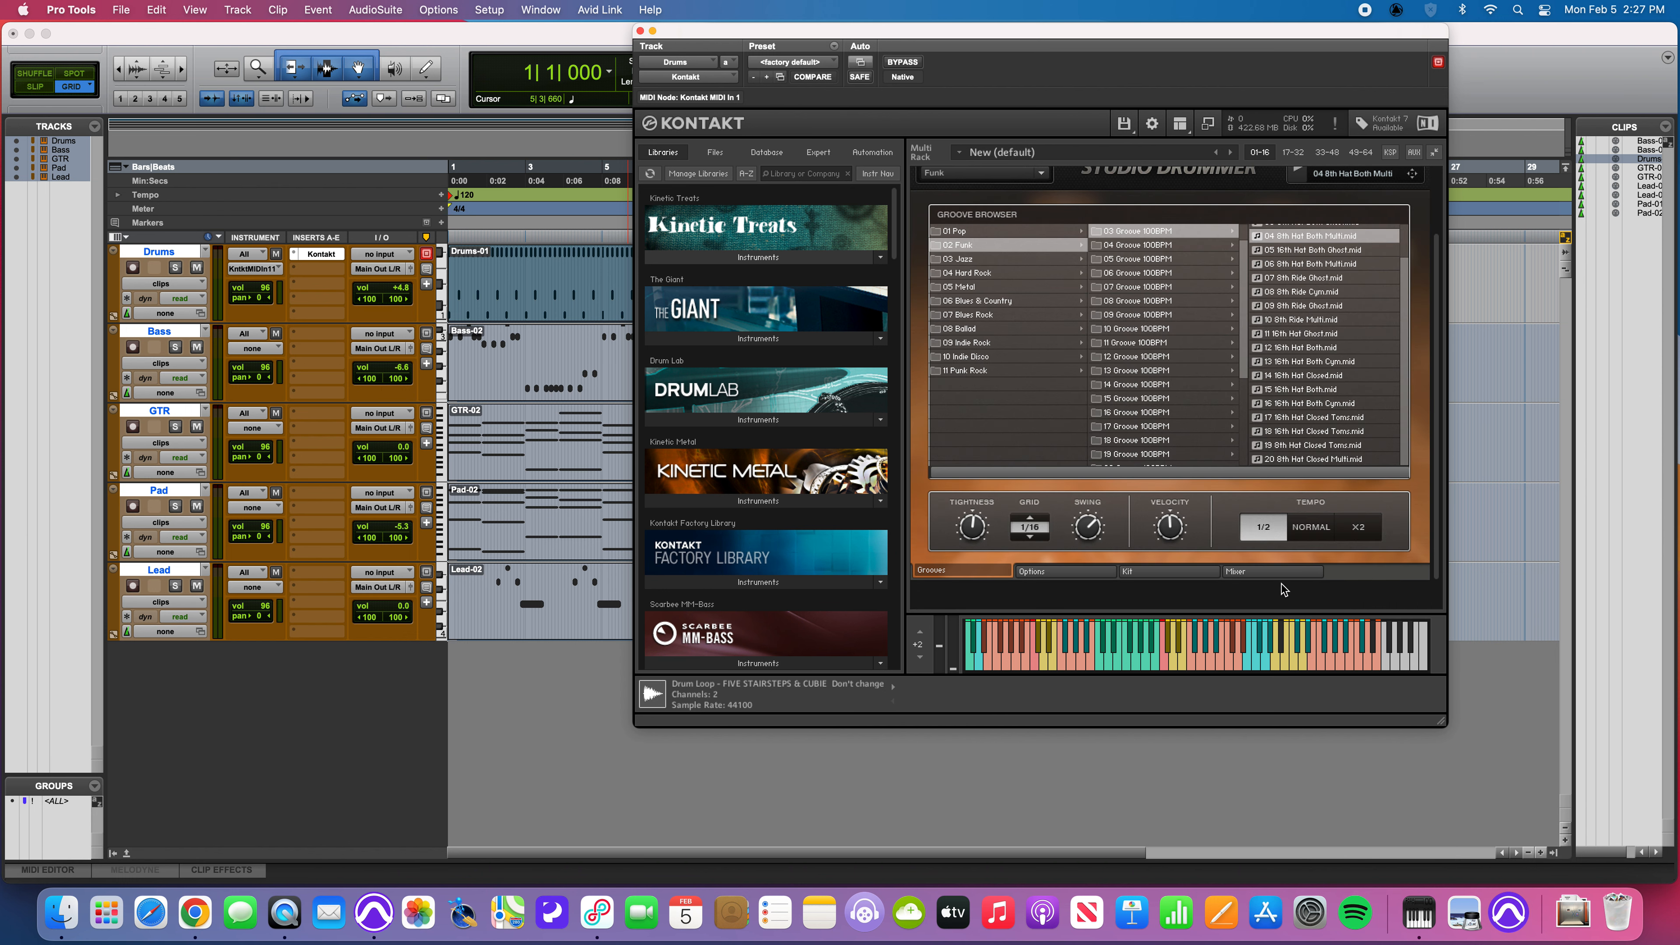
pyautogui.click(1269, 572)
pyautogui.click(1145, 573)
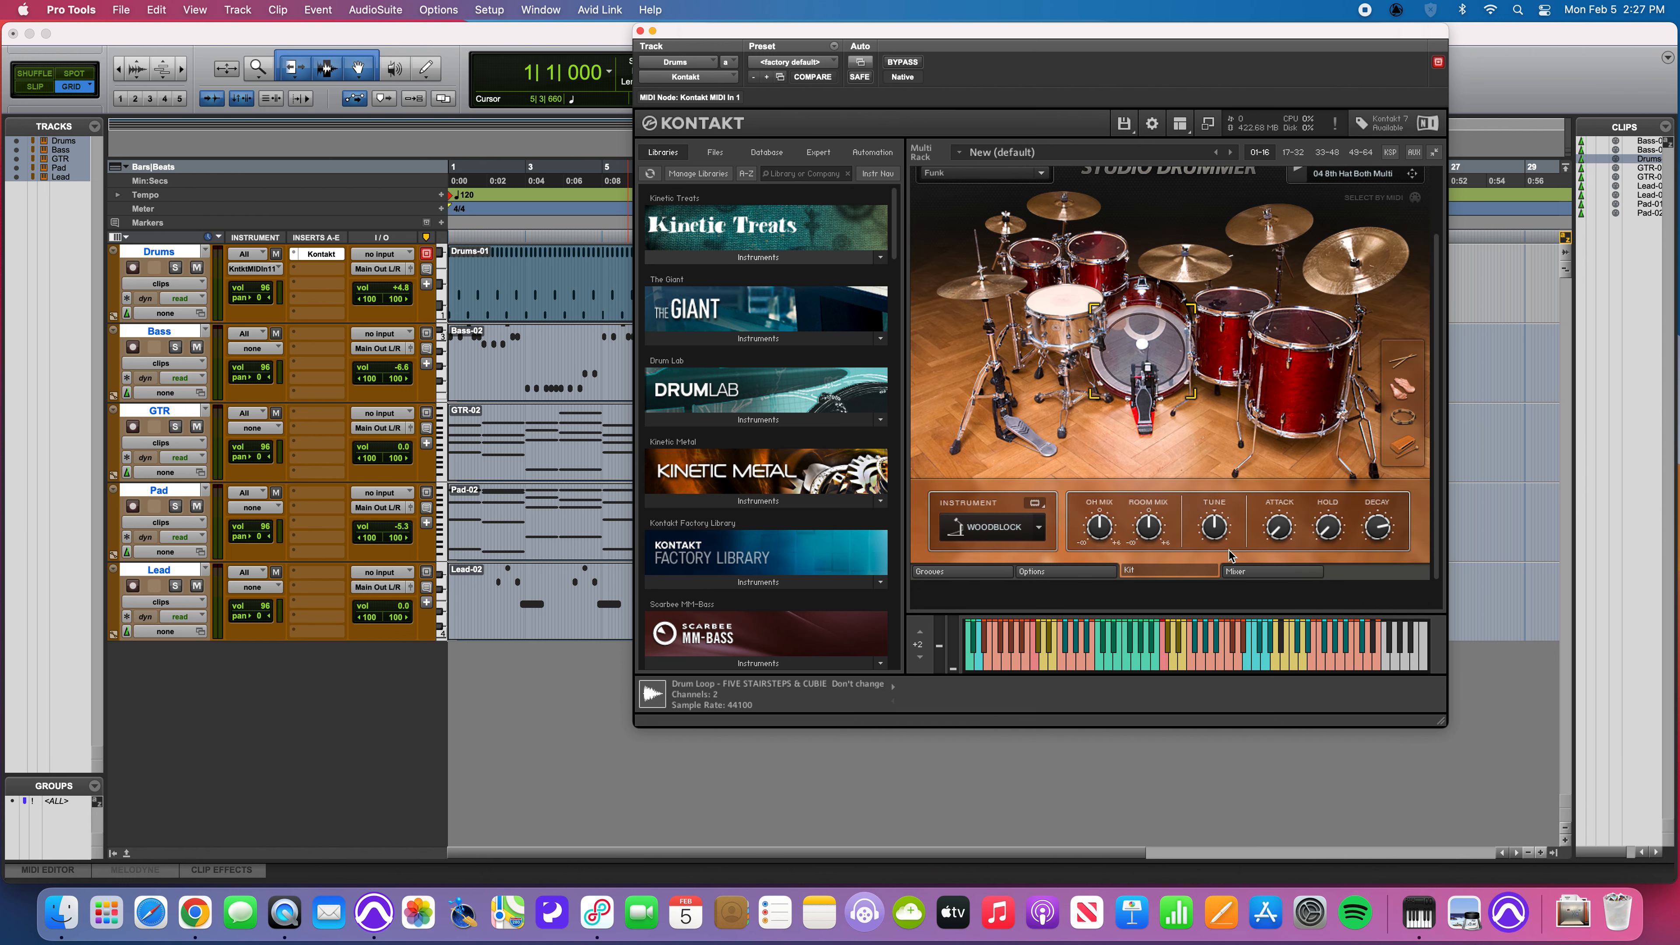
pyautogui.scroll(3, 1228, 550)
pyautogui.click(1421, 190)
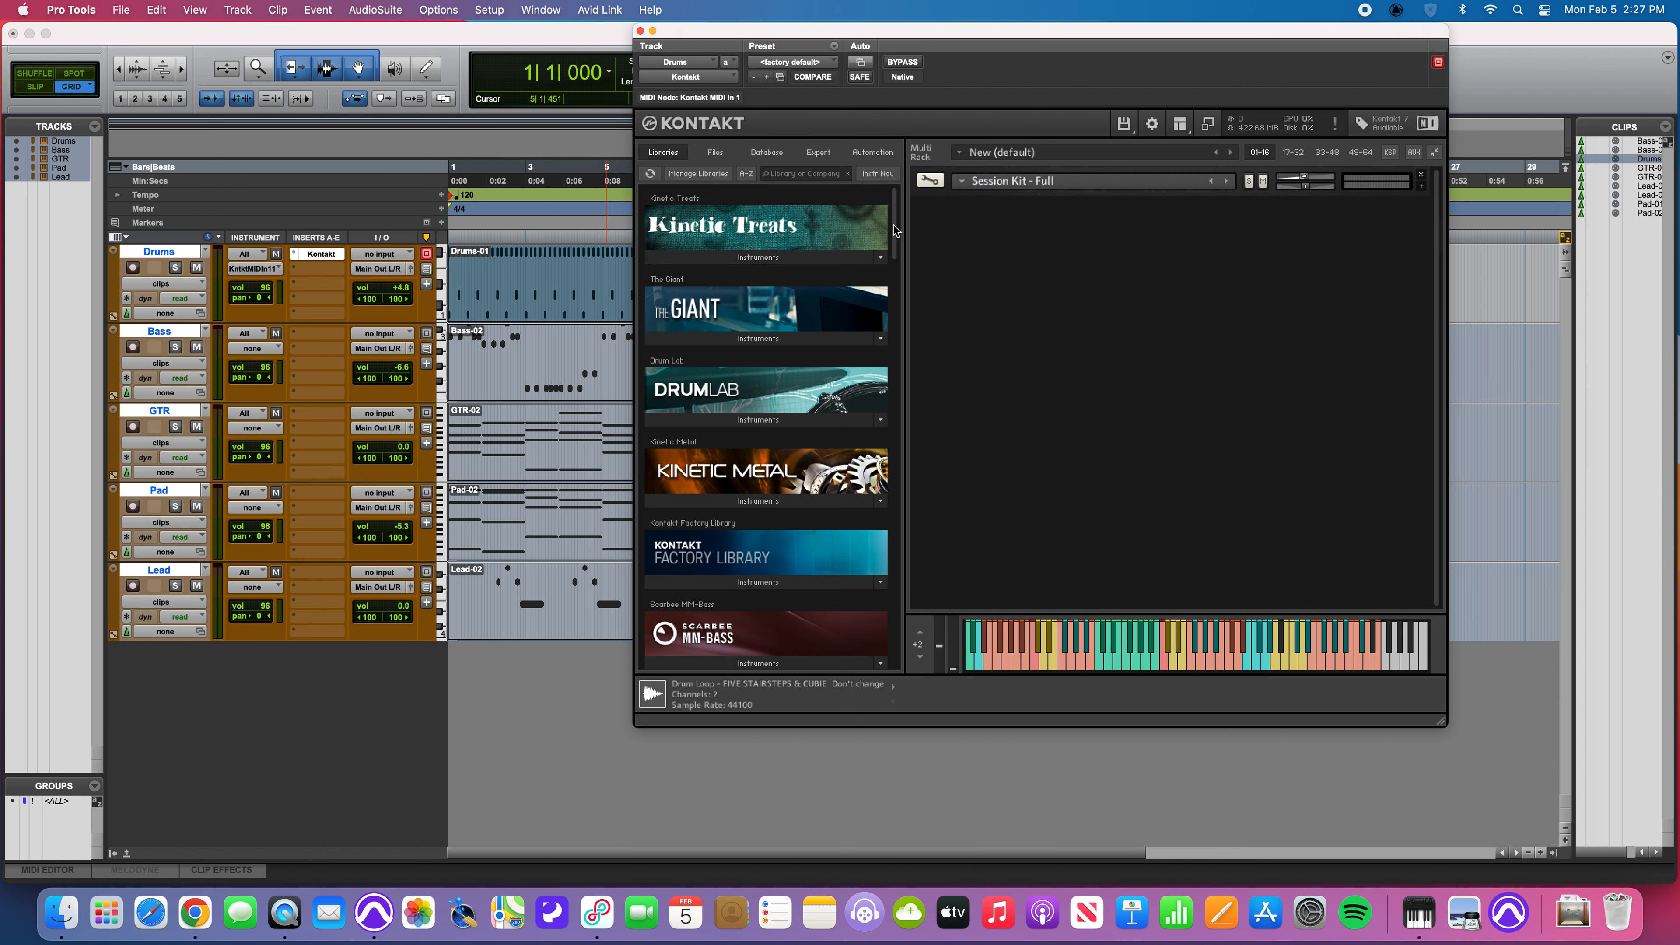
# Step: Add Scarbee Rickenbacker Bass - Palm Muted to the Kontakt rack as a second instrument
pyautogui.moveTo(893, 244); pyautogui.dragTo(904, 411)
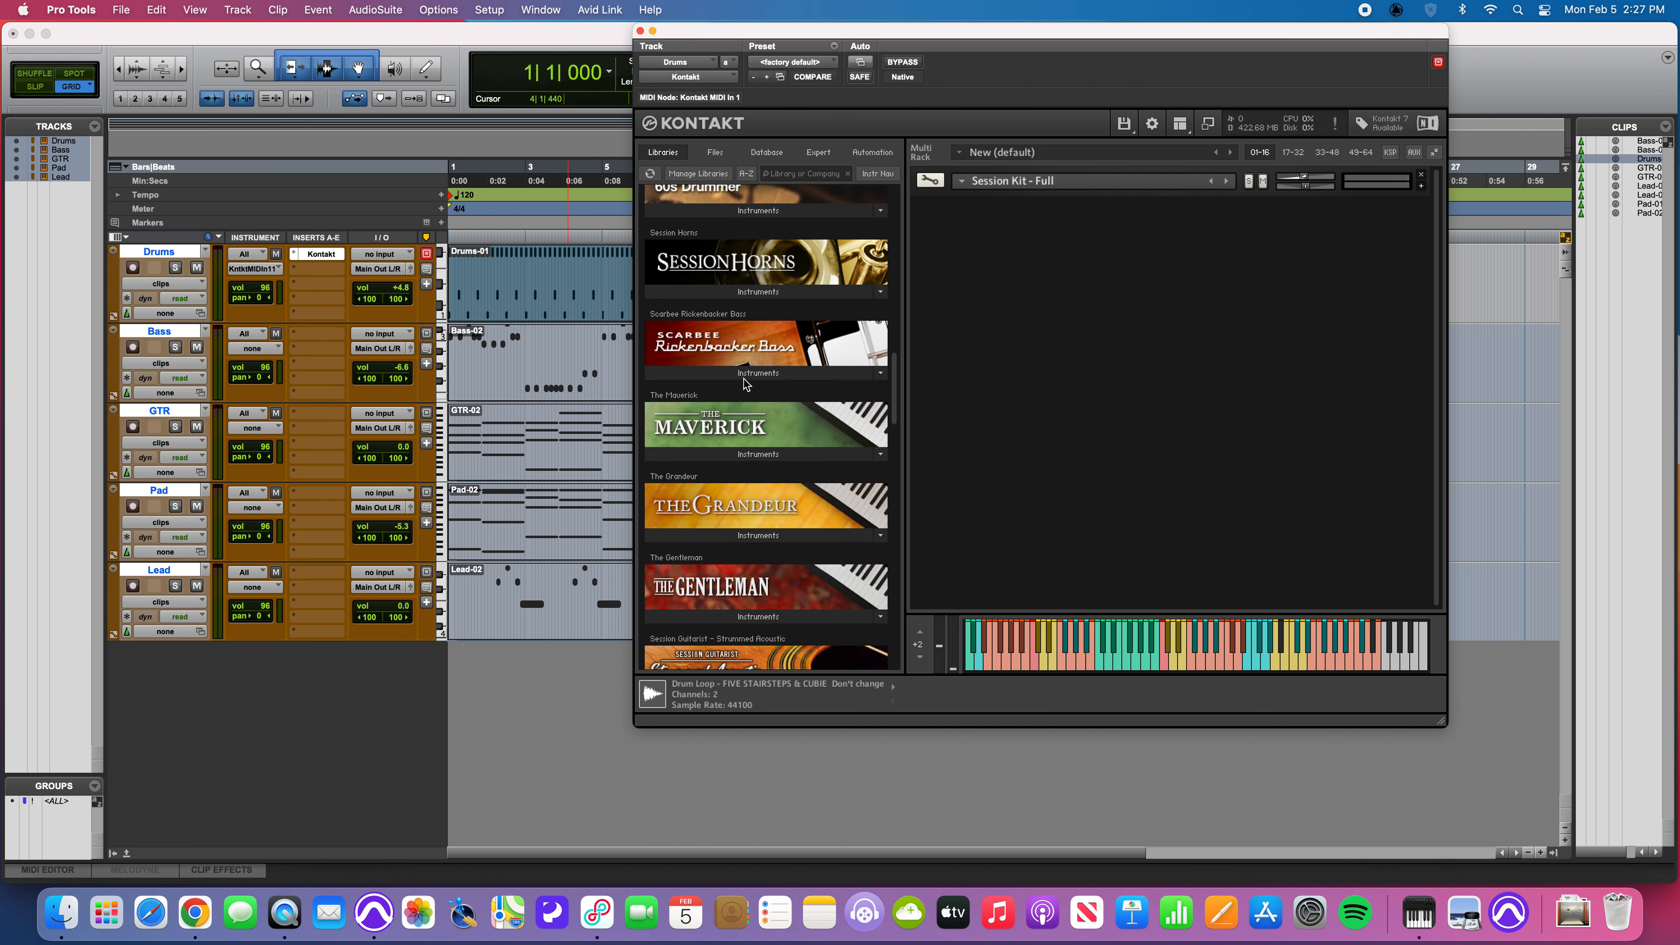
pyautogui.click(744, 374)
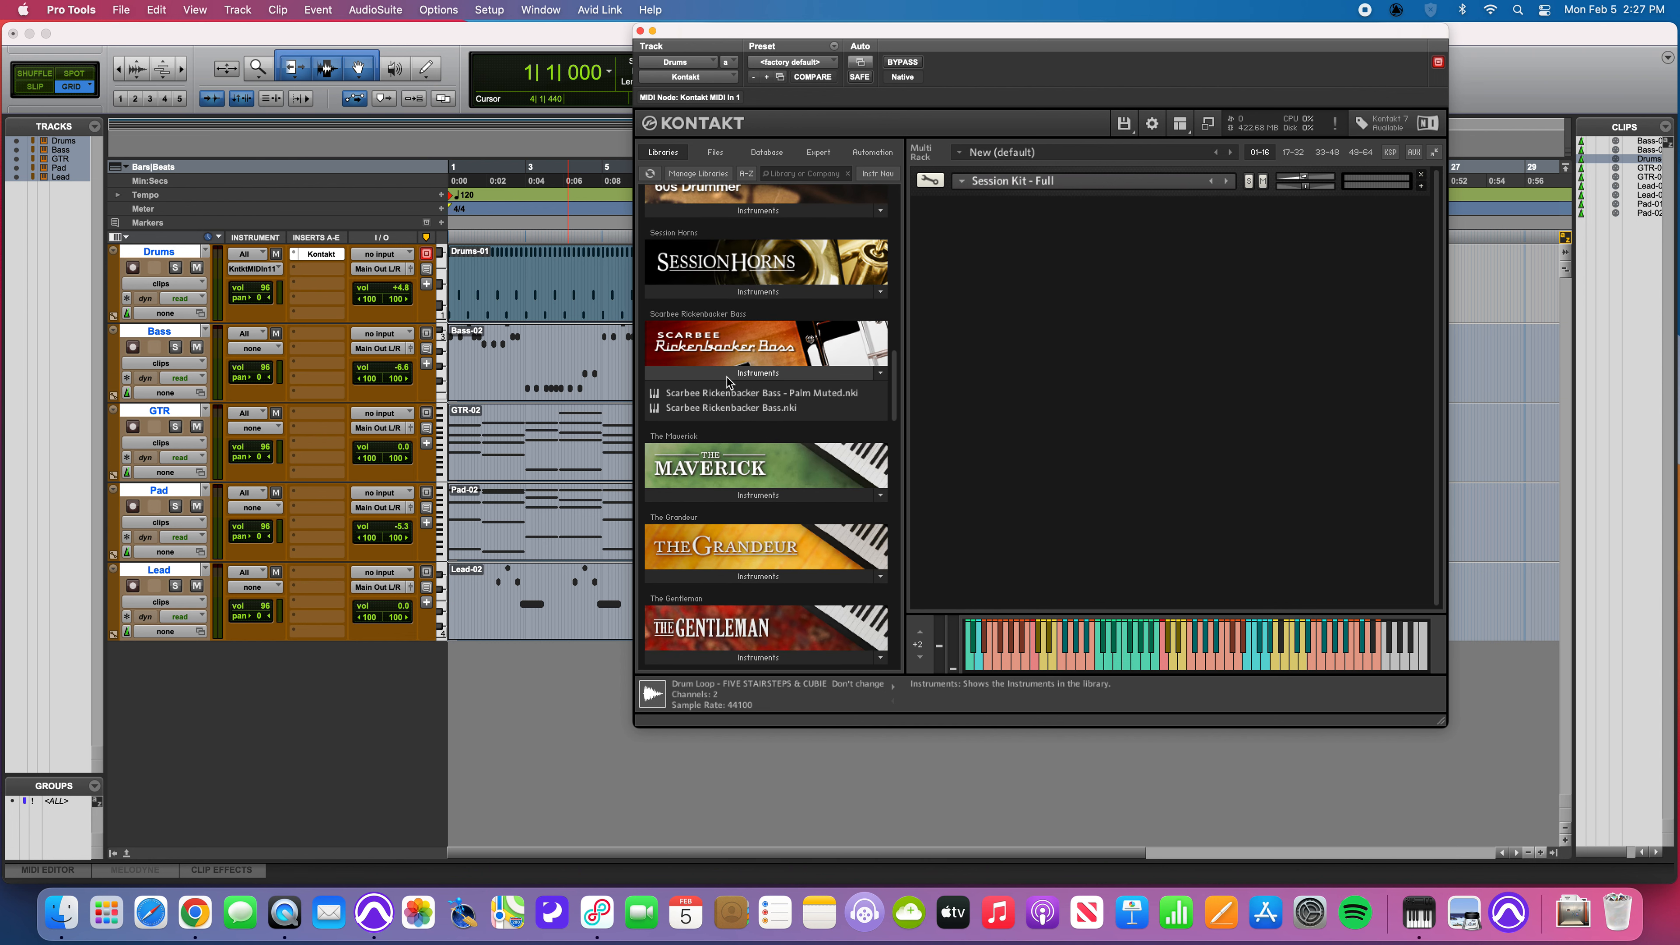
pyautogui.doubleClick(819, 395)
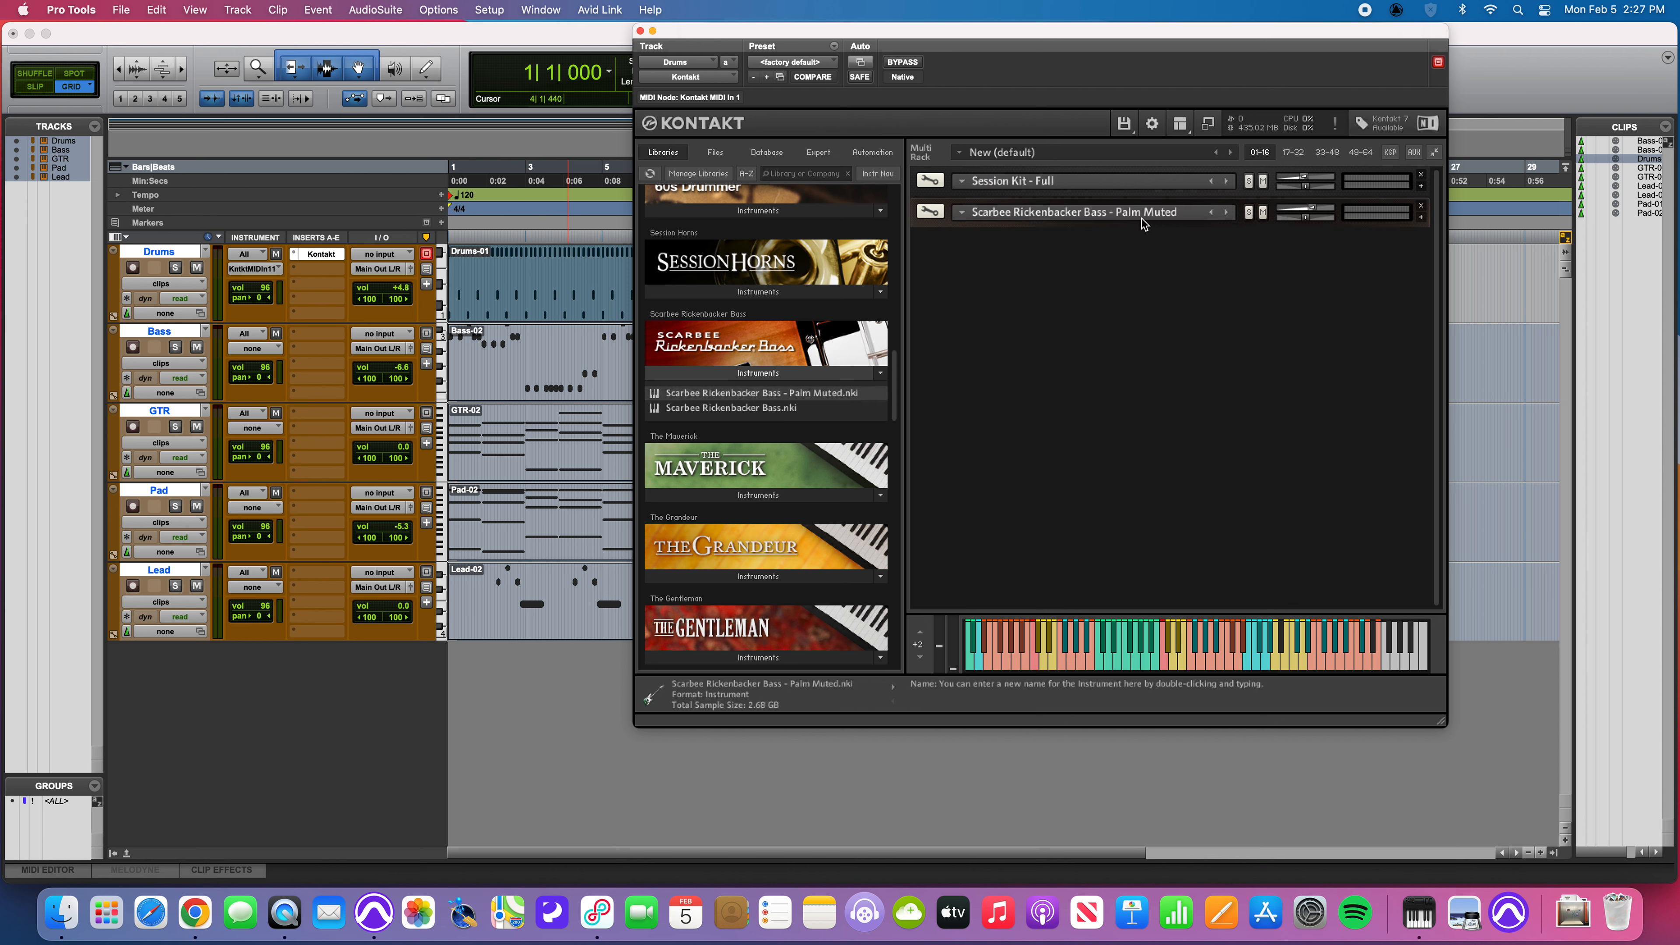
# Step: Expand the Rickenbacker bass, show its audio and MIDI configuration, and set its output to st.2
pyautogui.click(1419, 218)
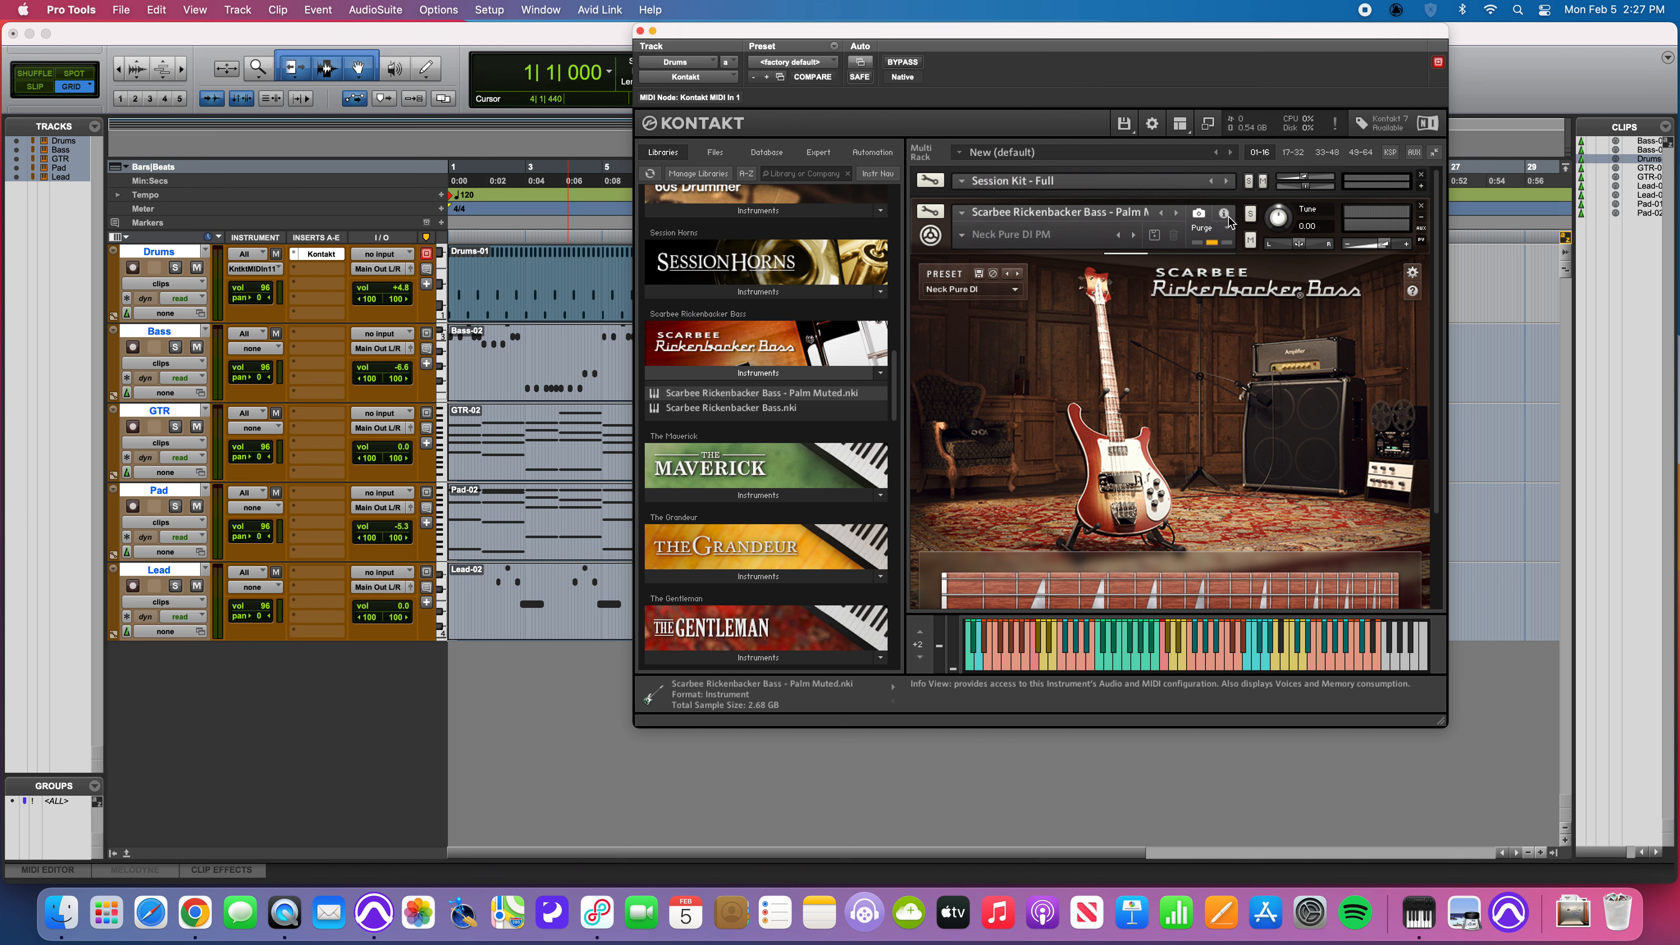
pyautogui.click(1227, 215)
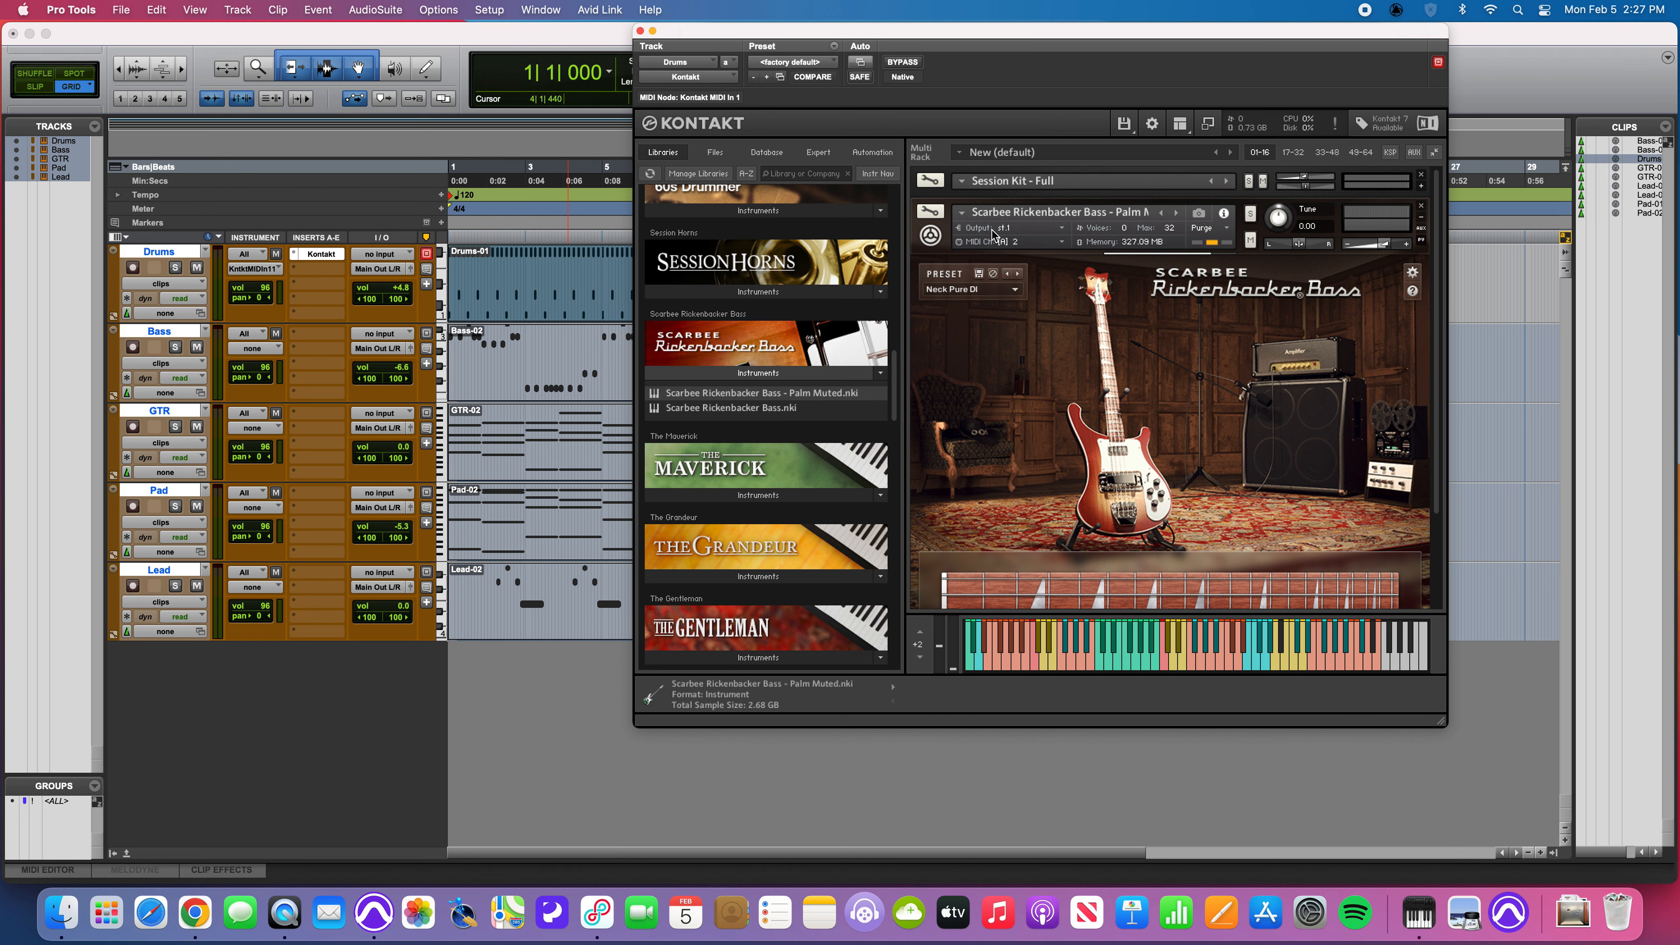
pyautogui.click(1421, 186)
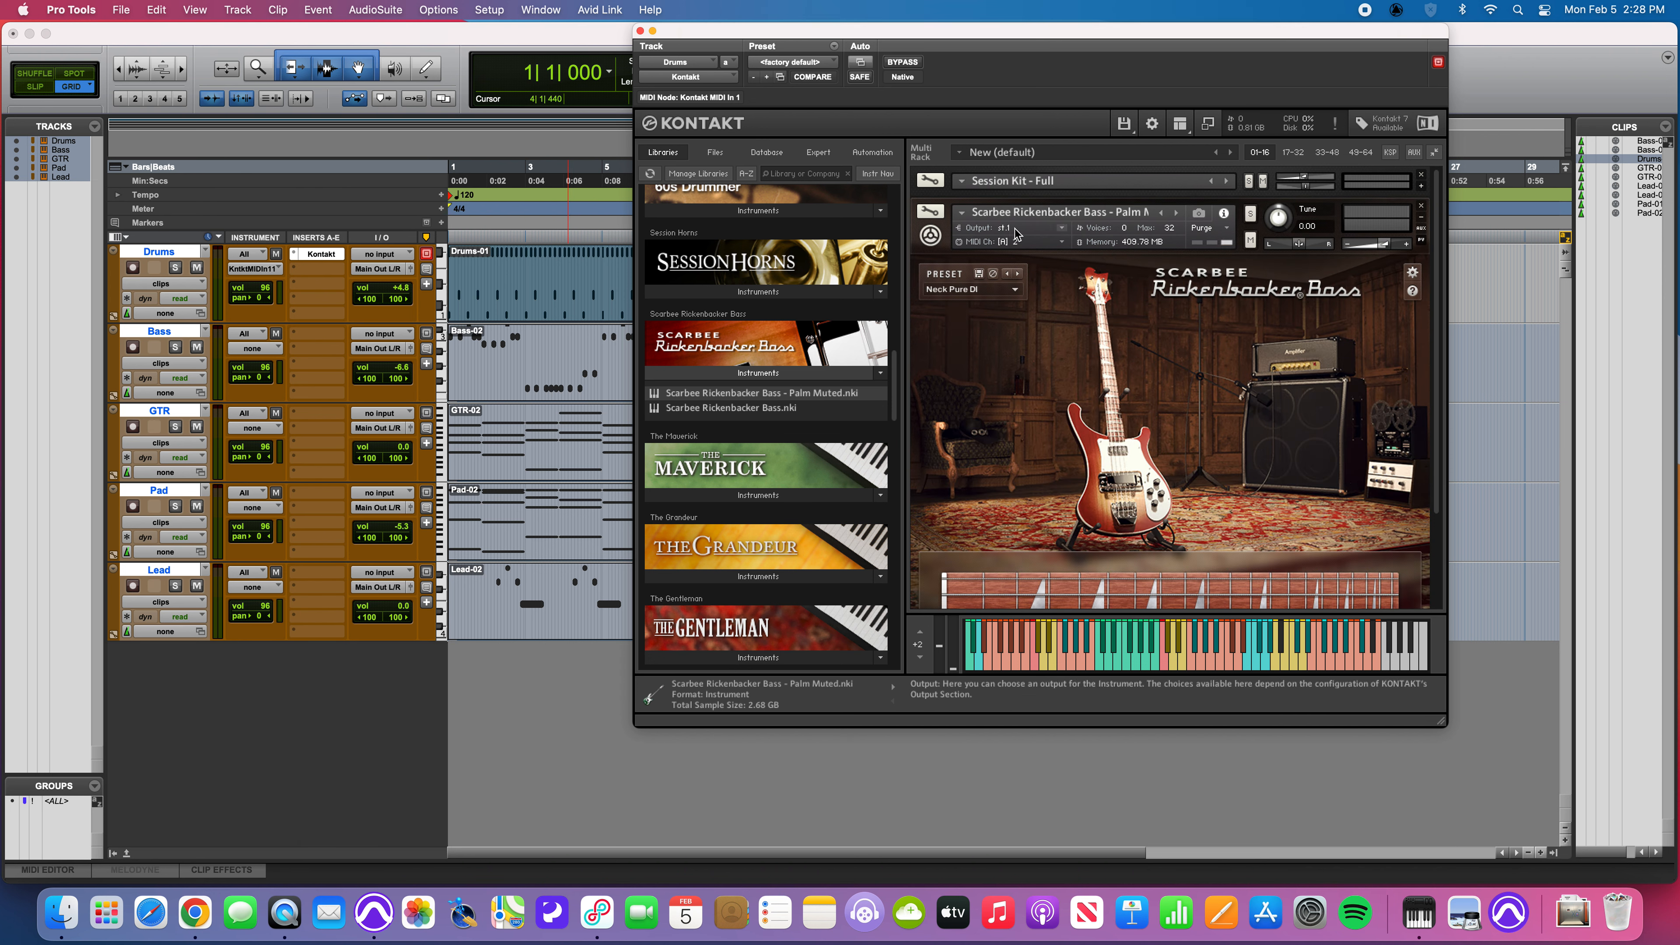
pyautogui.click(1019, 231)
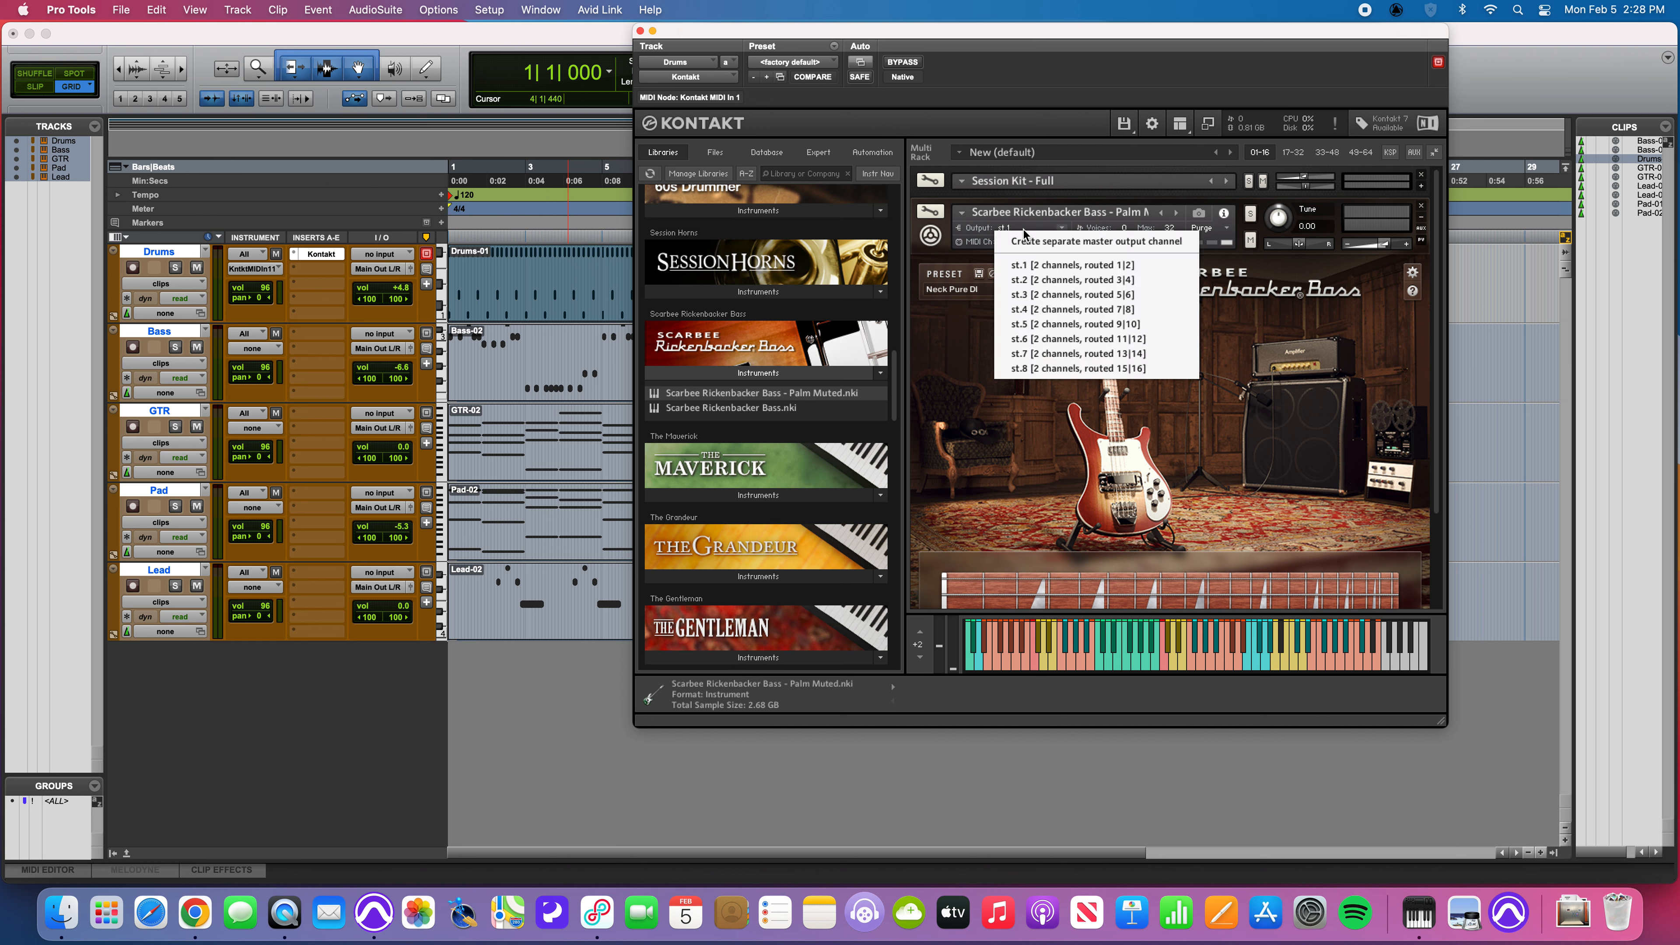
pyautogui.click(1029, 281)
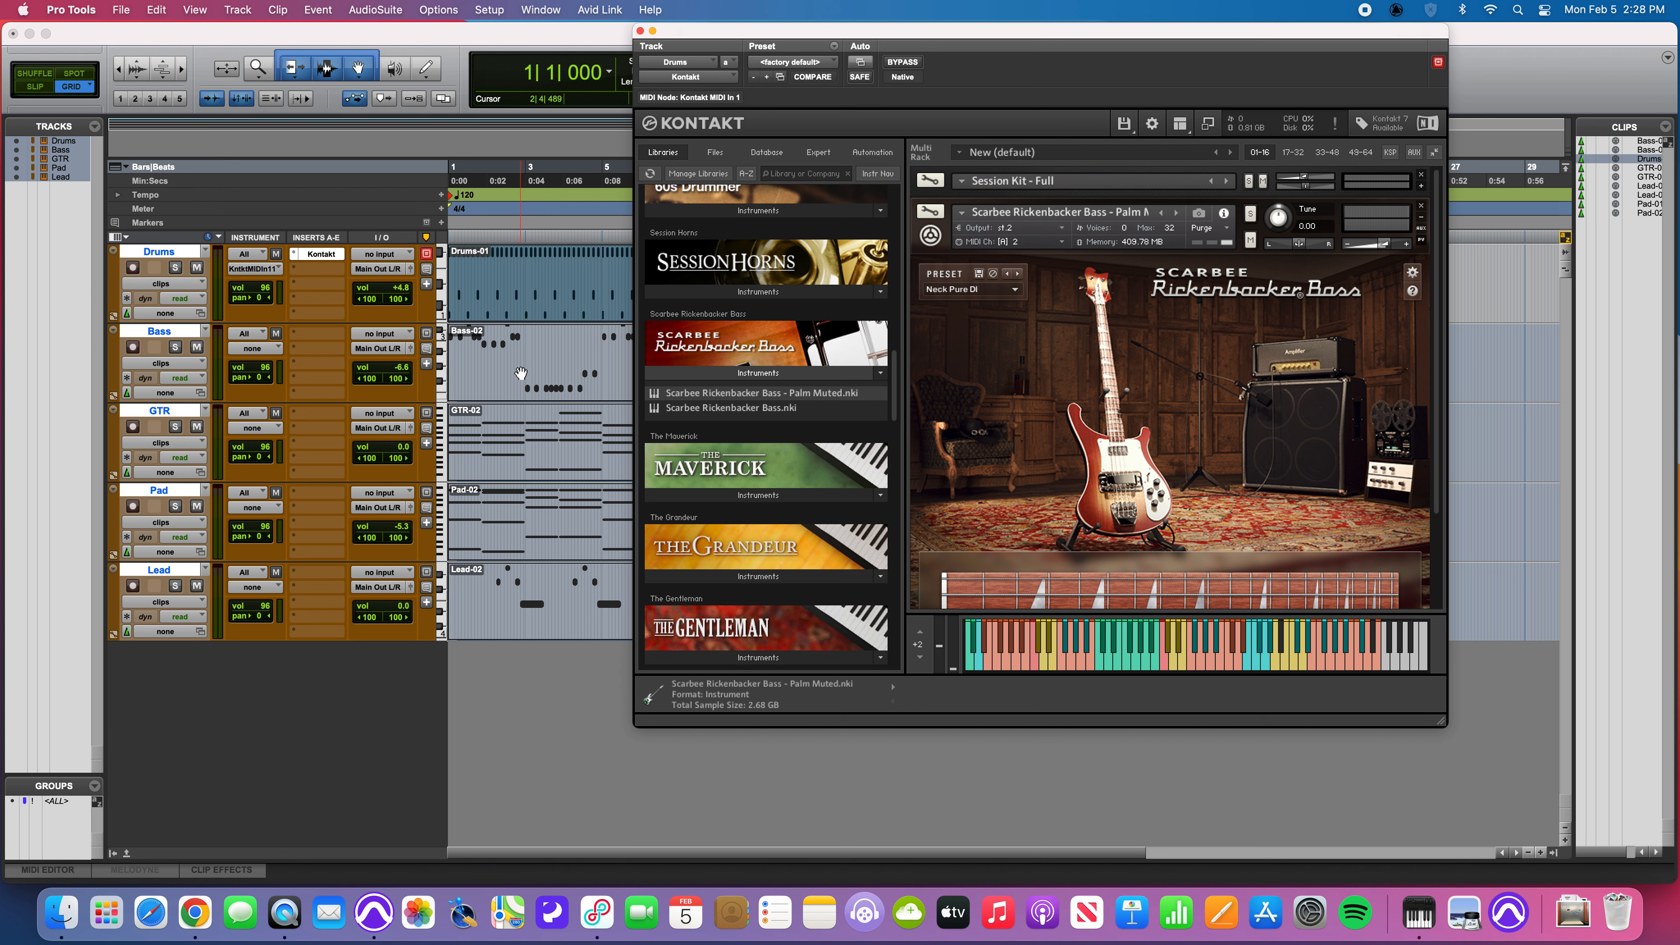
# Step: Move the Kontakt window clear of the clips and assign the Bass track's MIDI output to Drums - Kontakt MIDI In 1, channel-2
pyautogui.moveTo(702, 34); pyautogui.dragTo(885, 28)
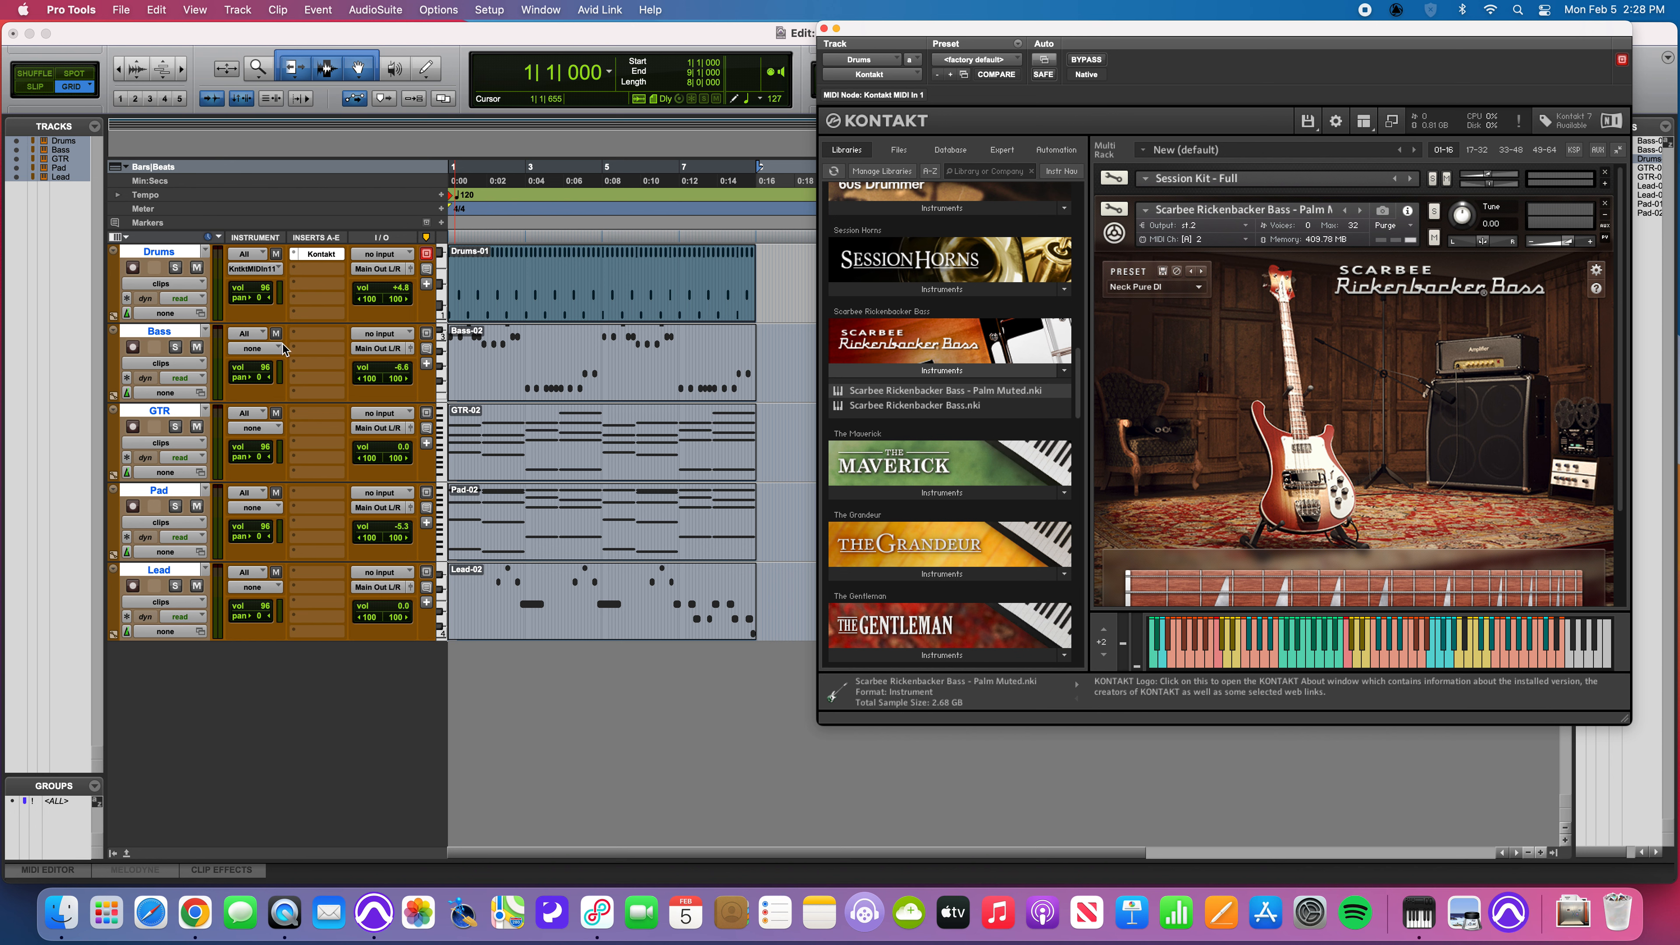
pyautogui.click(257, 349)
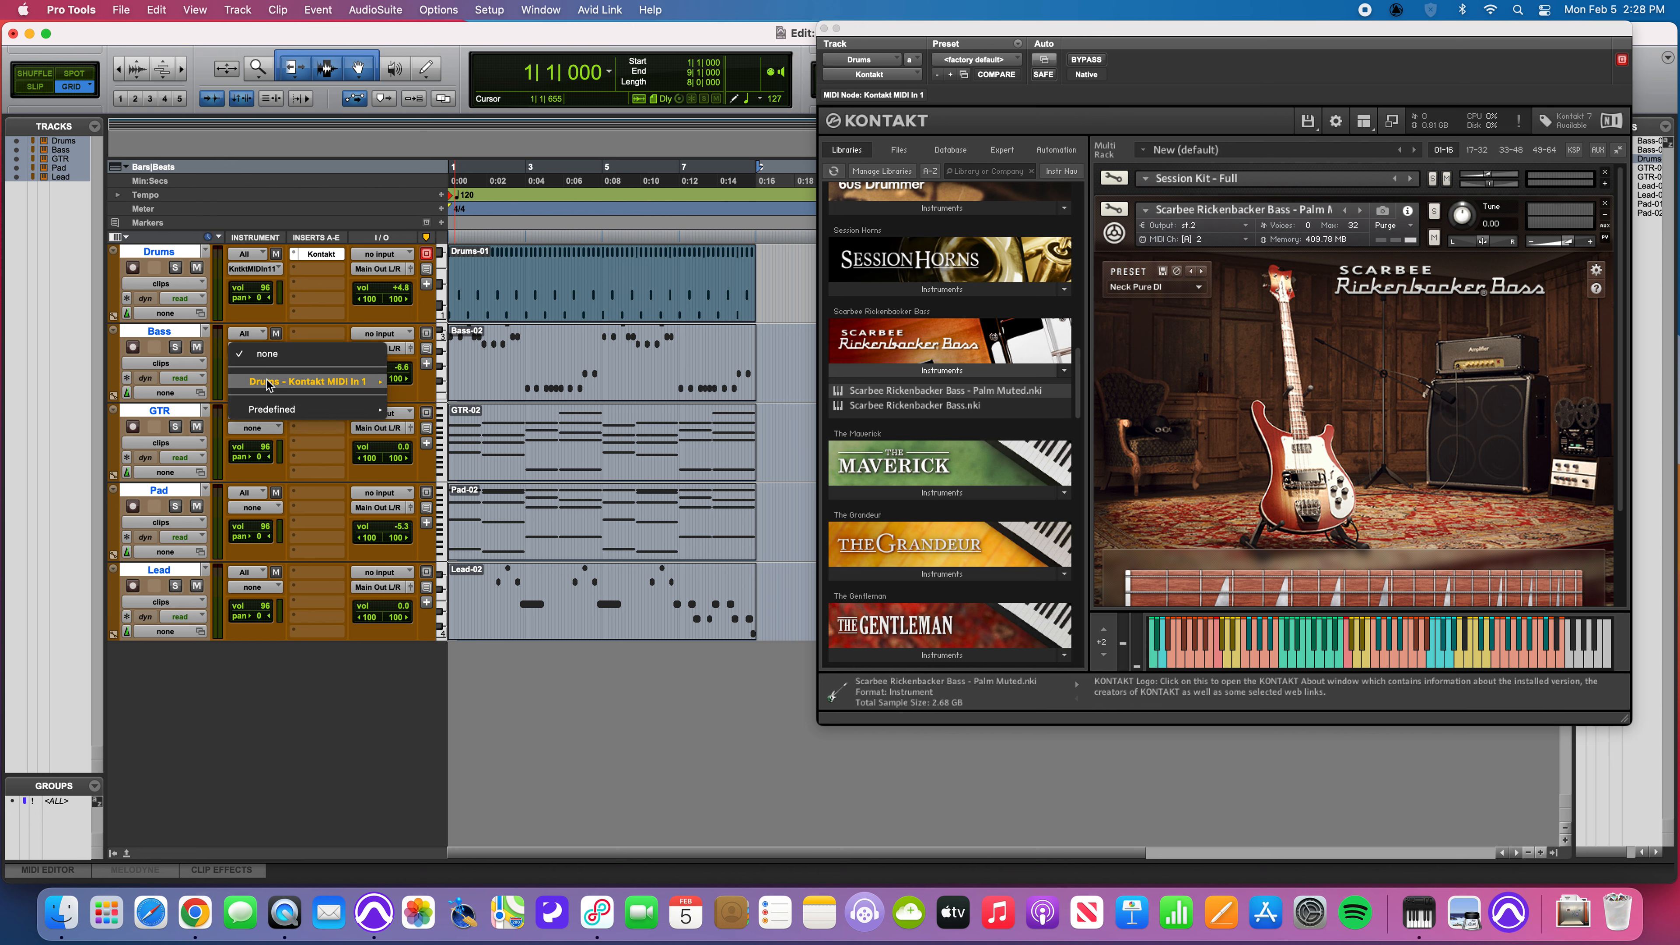
pyautogui.moveTo(268, 388)
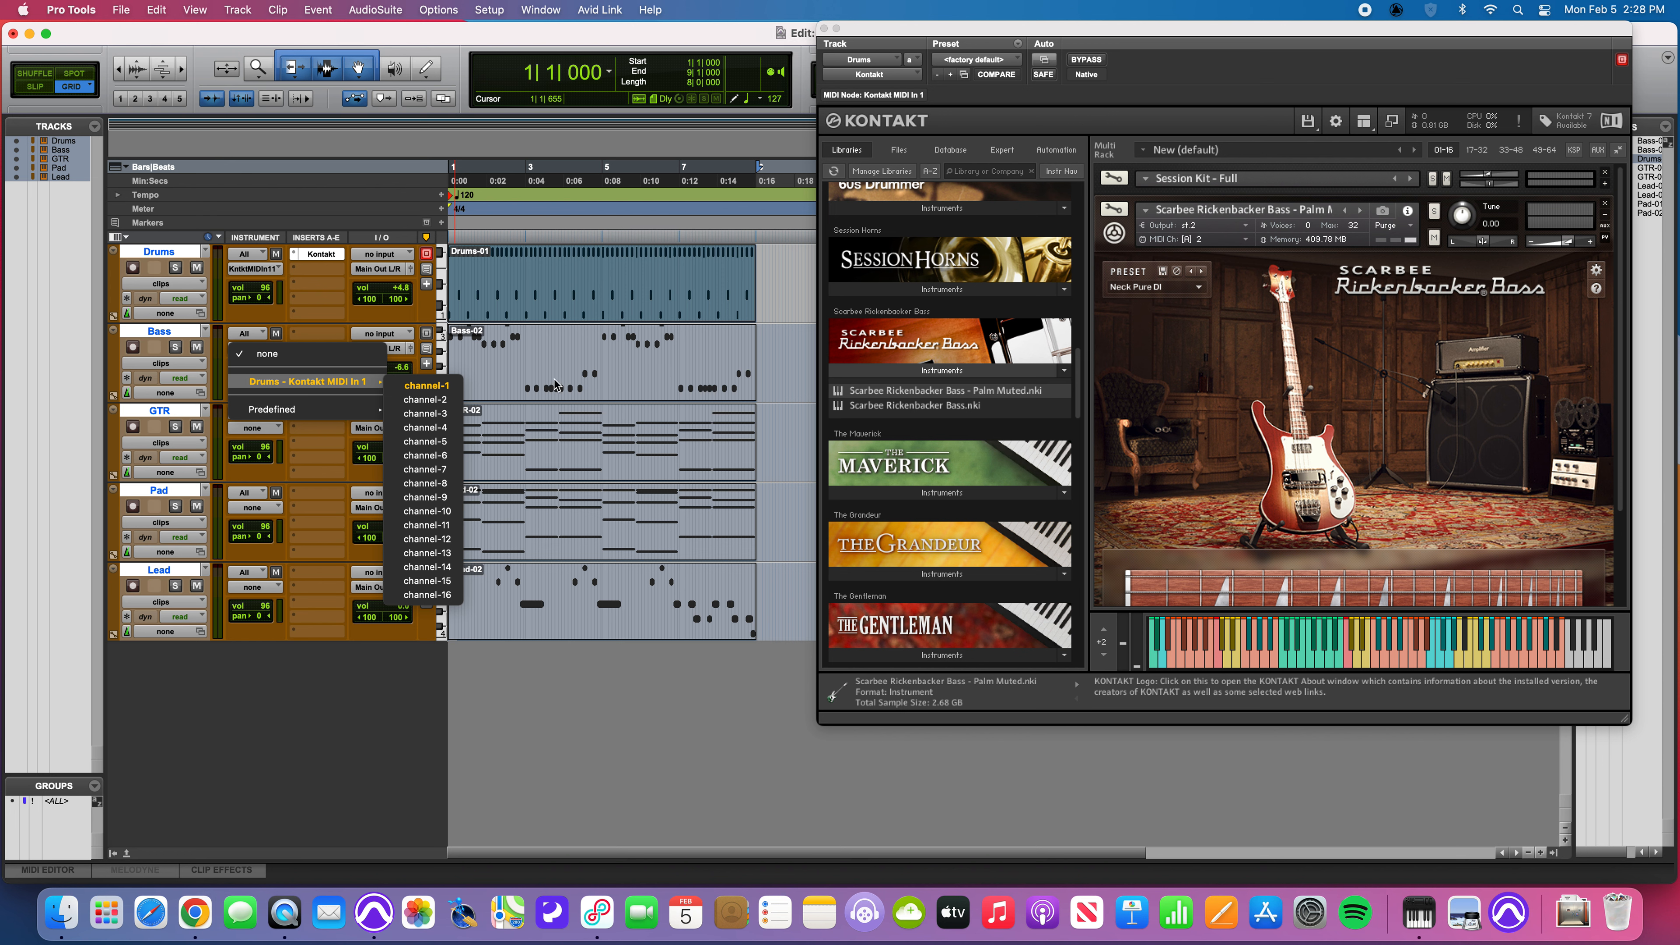
pyautogui.click(427, 400)
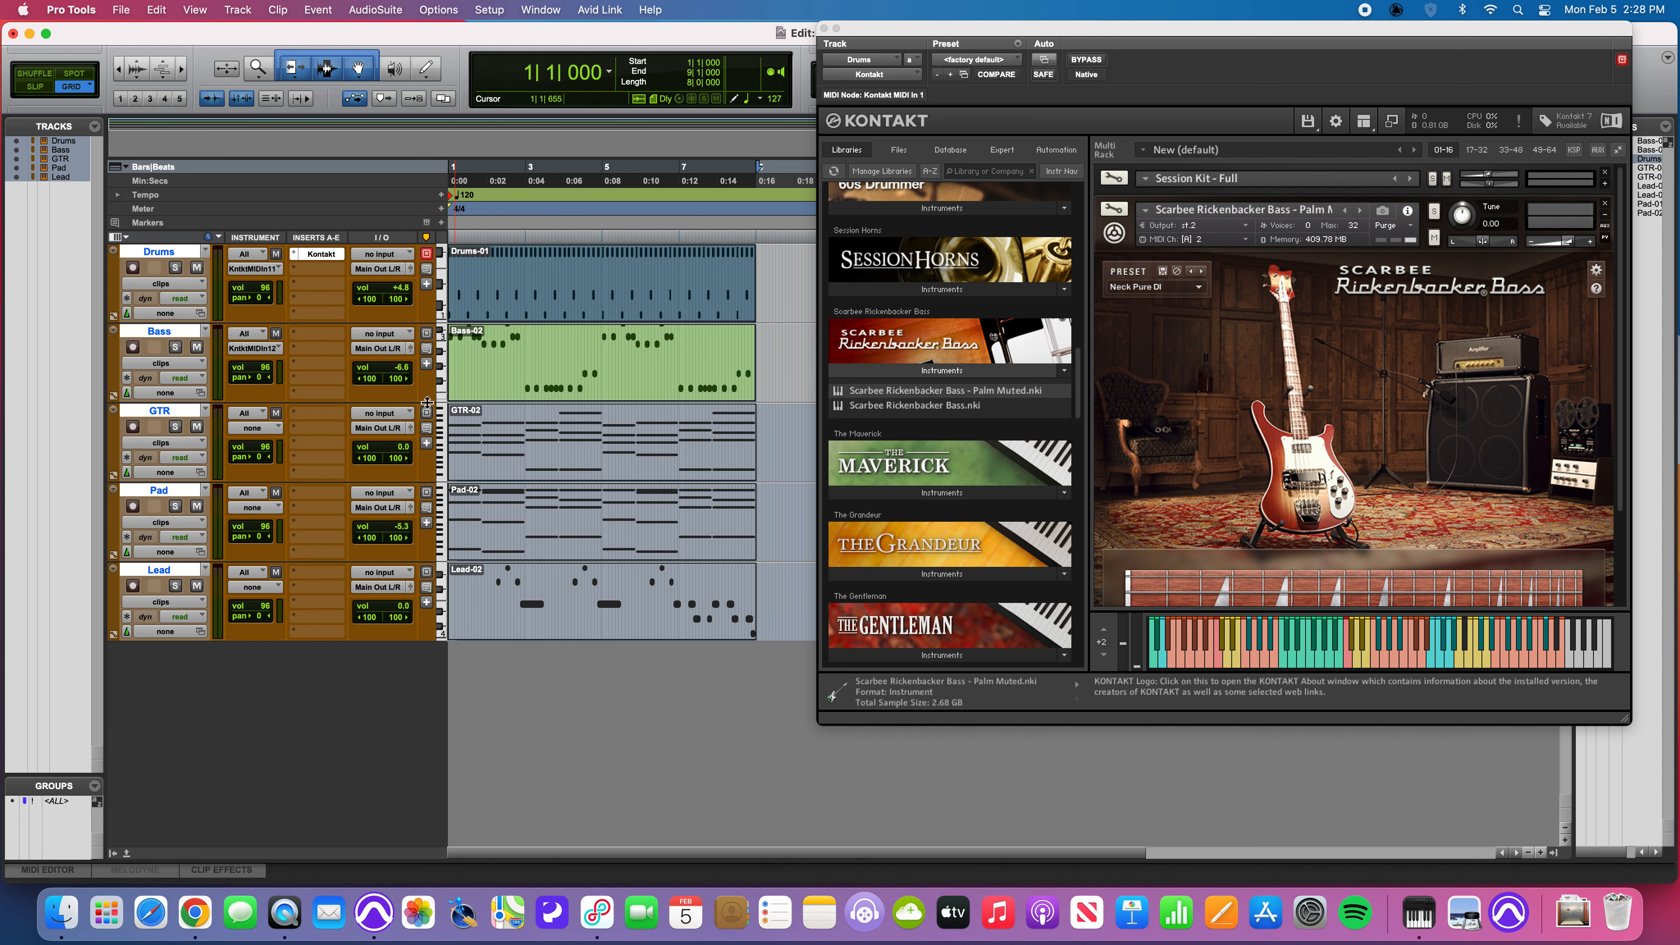
# Step: Set the Rickenbacker bass output to st.1 and play the session briefly with the Drums track soloed
pyautogui.click(659, 388)
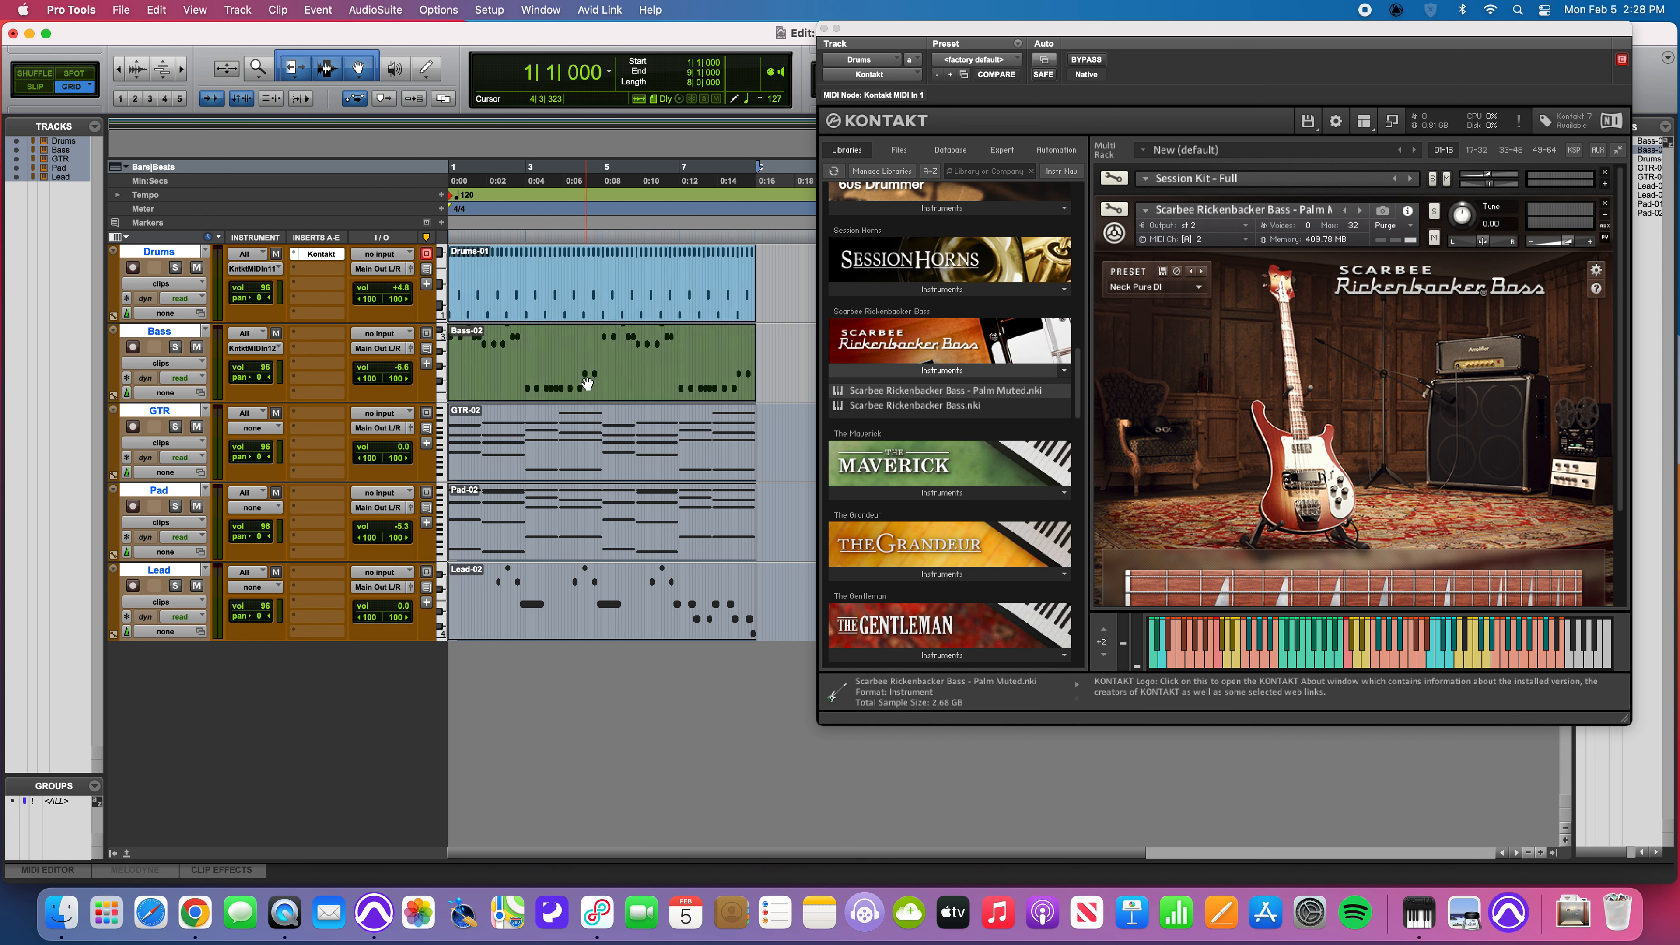
pyautogui.click(1196, 226)
pyautogui.click(1189, 226)
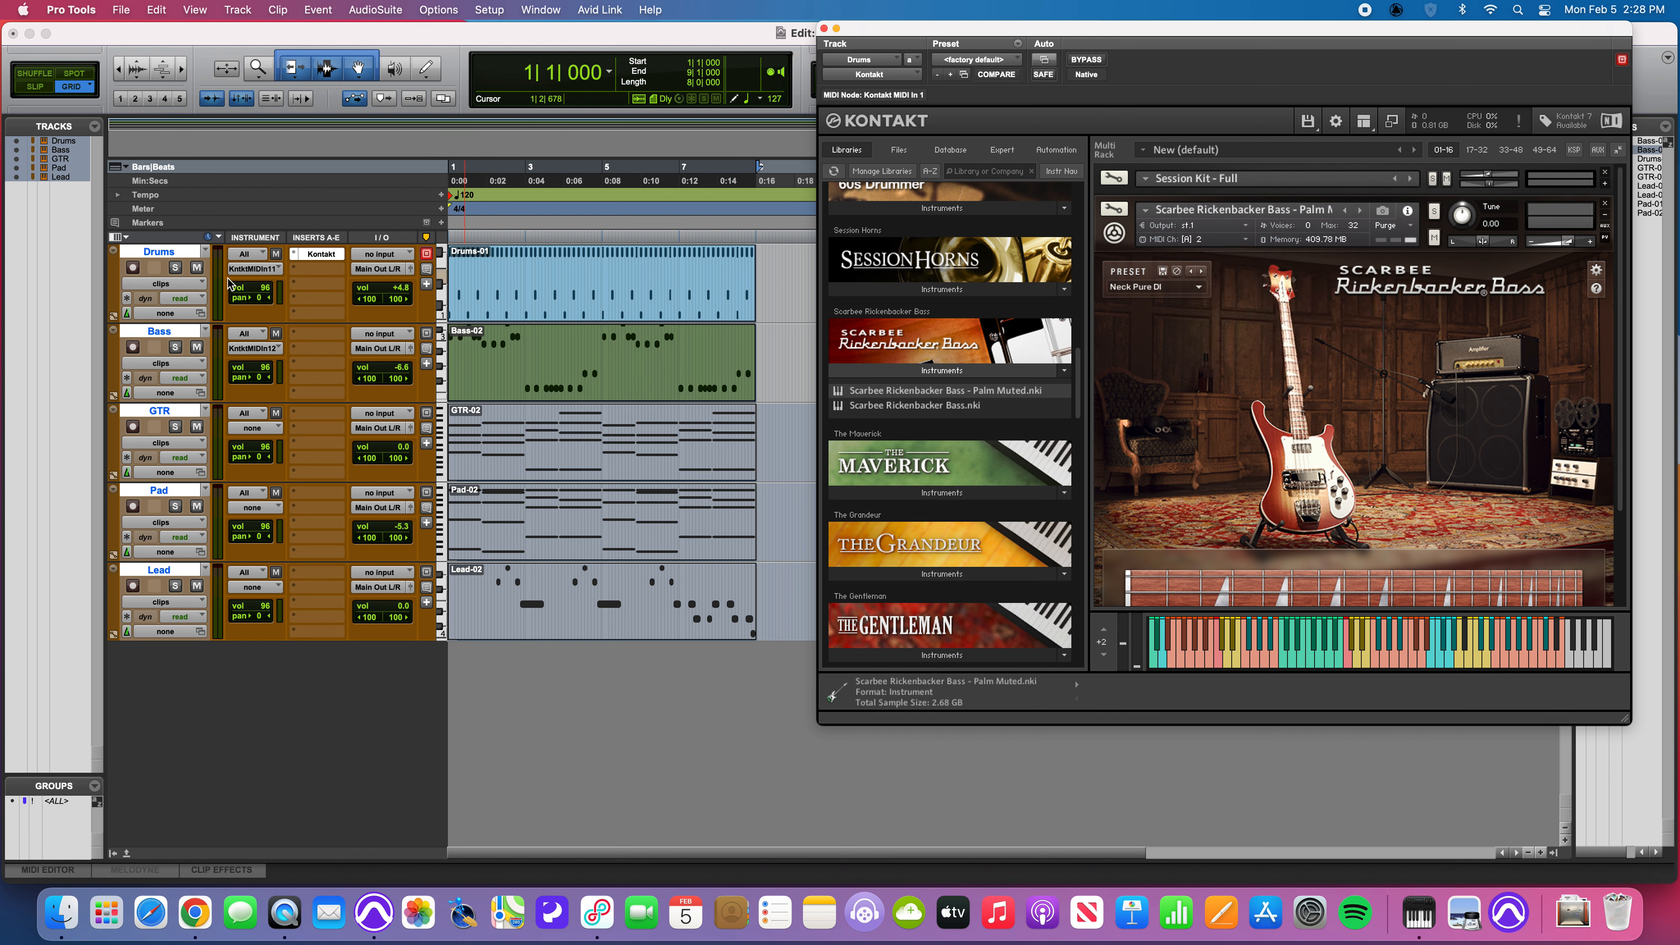
pyautogui.click(175, 269)
pyautogui.press('space')
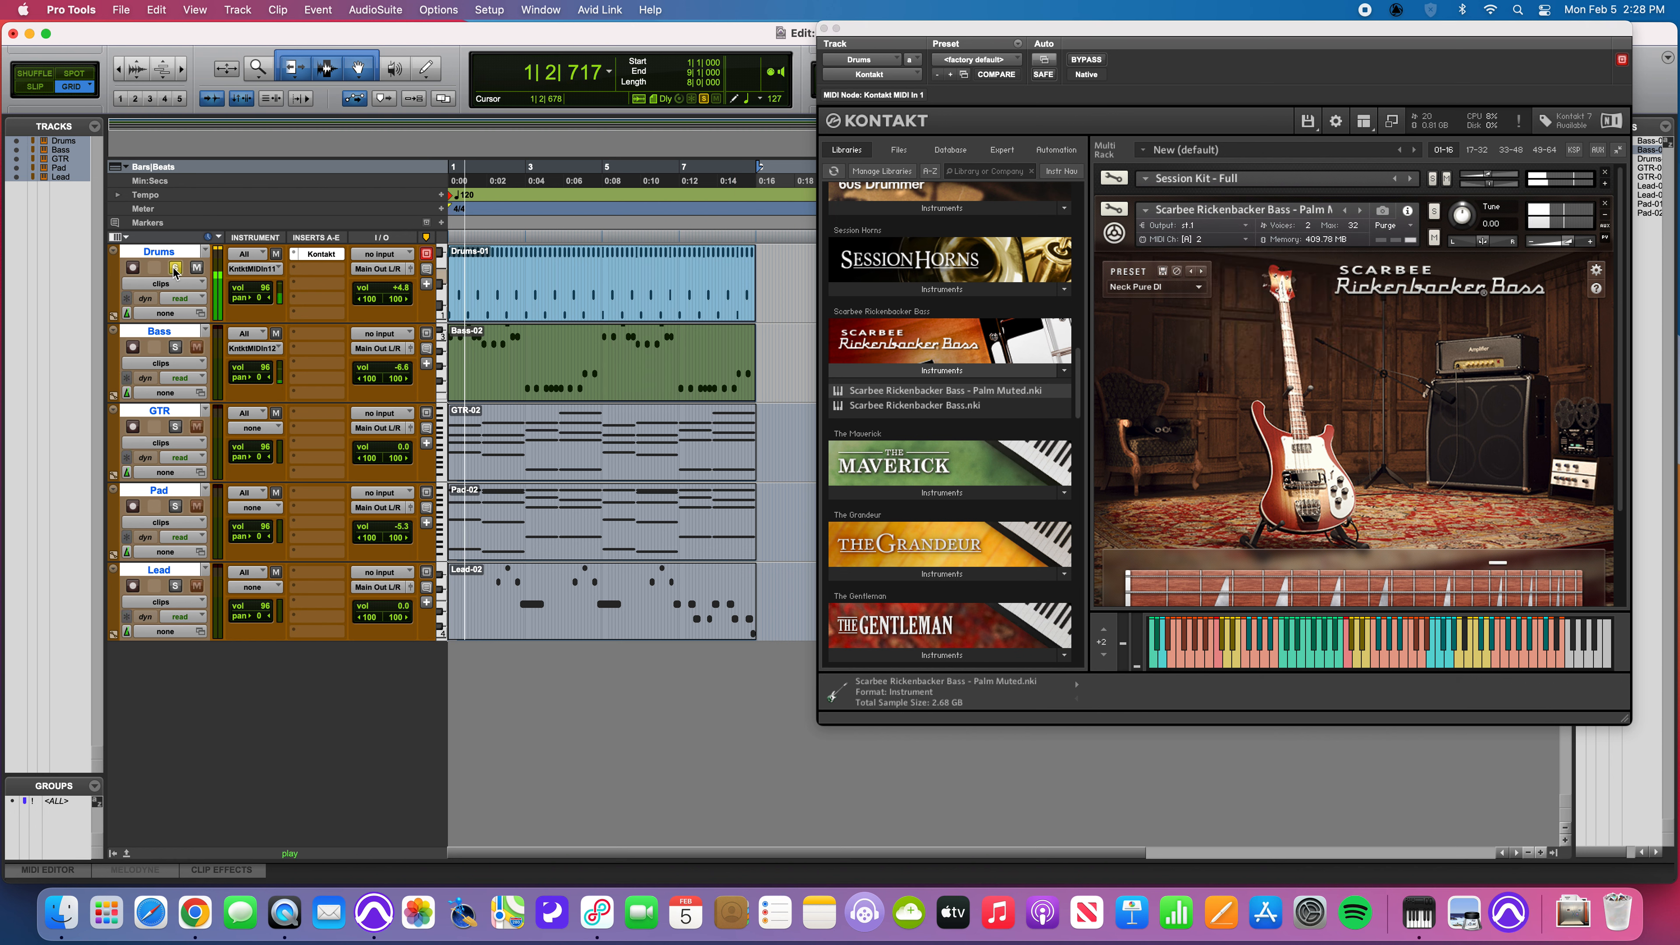
pyautogui.press('space')
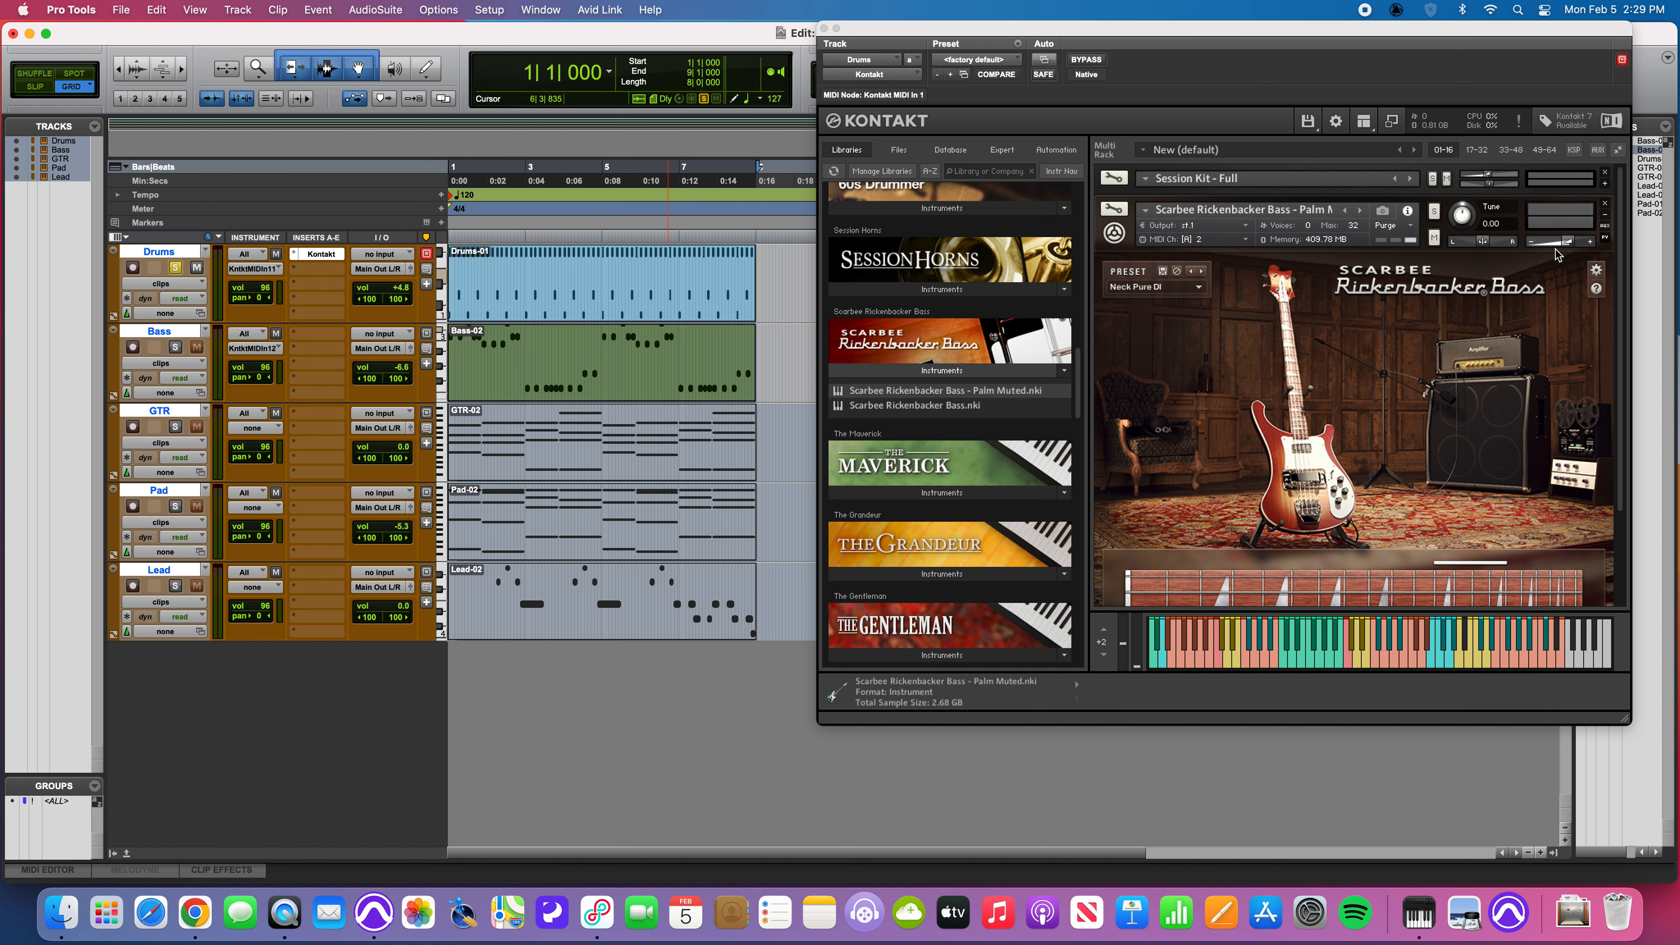
# Step: Set the Rickenbacker bass output to st.2
pyautogui.click(1210, 225)
pyautogui.click(1205, 240)
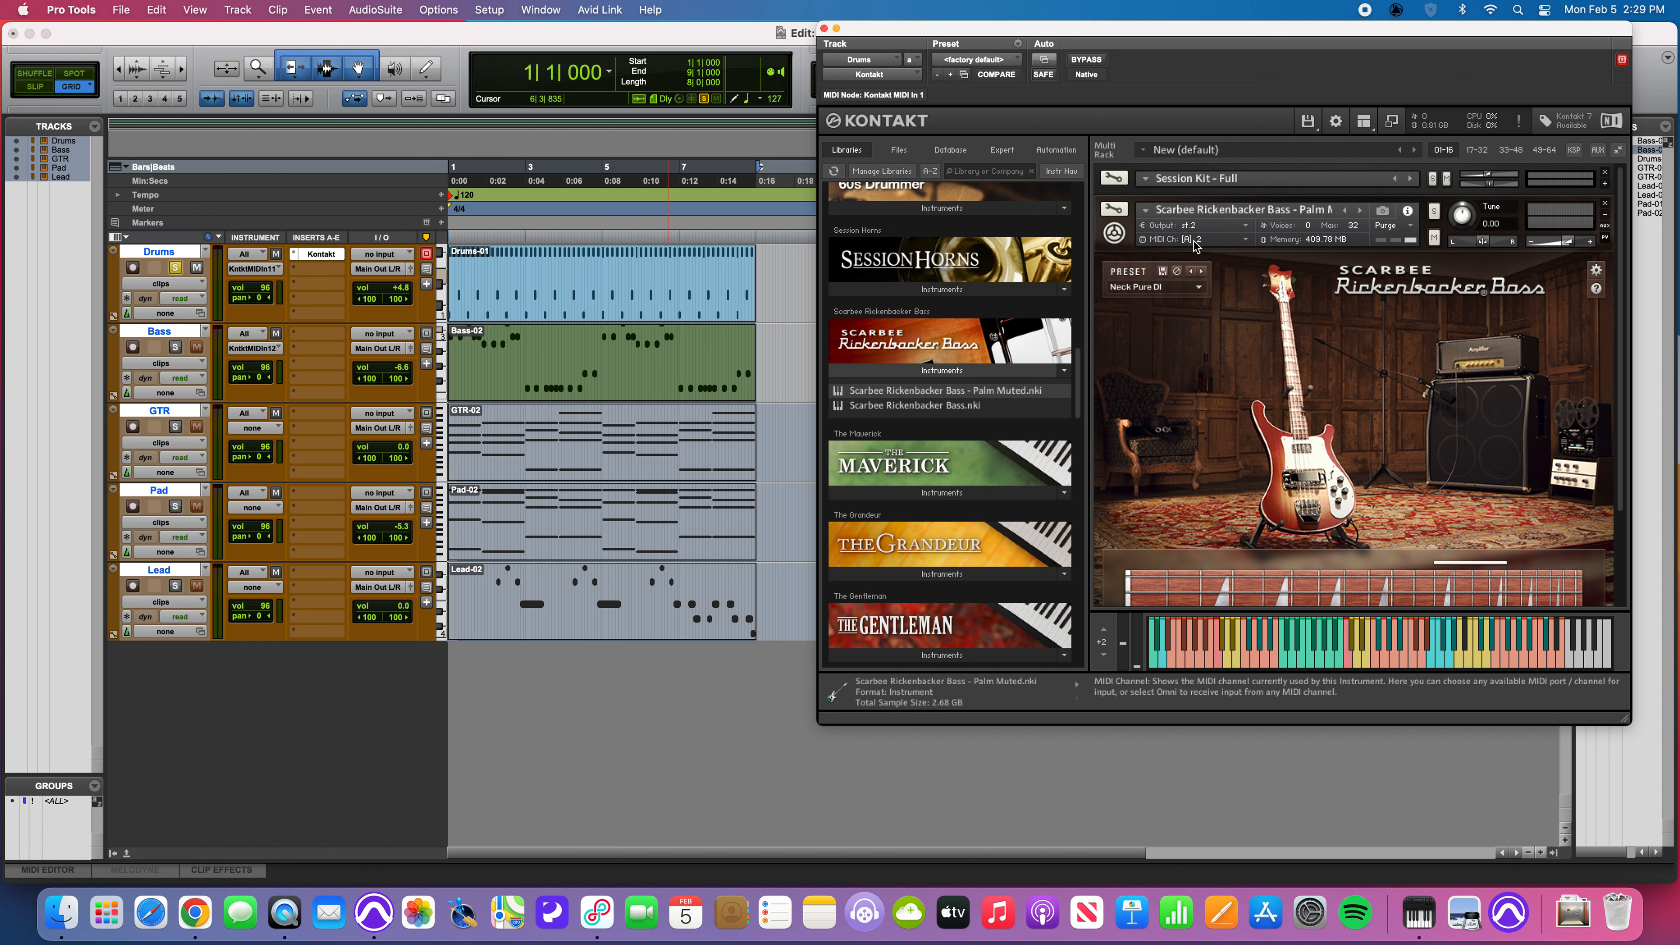
# Step: Start playback and move the solo from the Drums track to the Bass track
pyautogui.press('space')
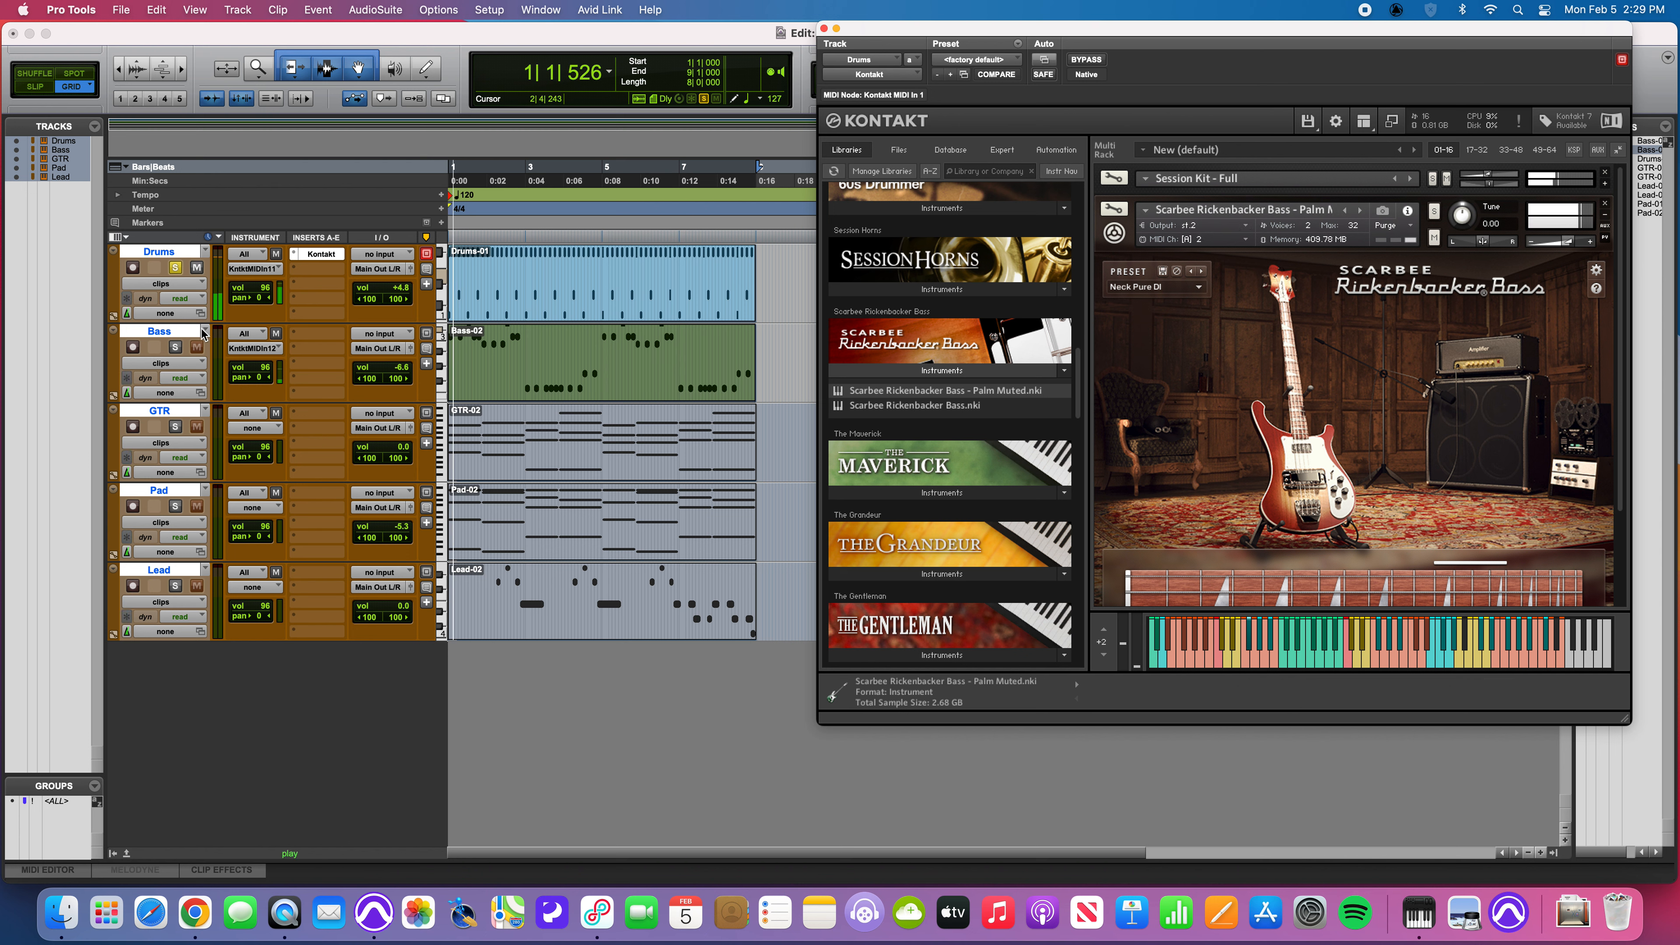
pyautogui.click(174, 268)
pyautogui.click(175, 347)
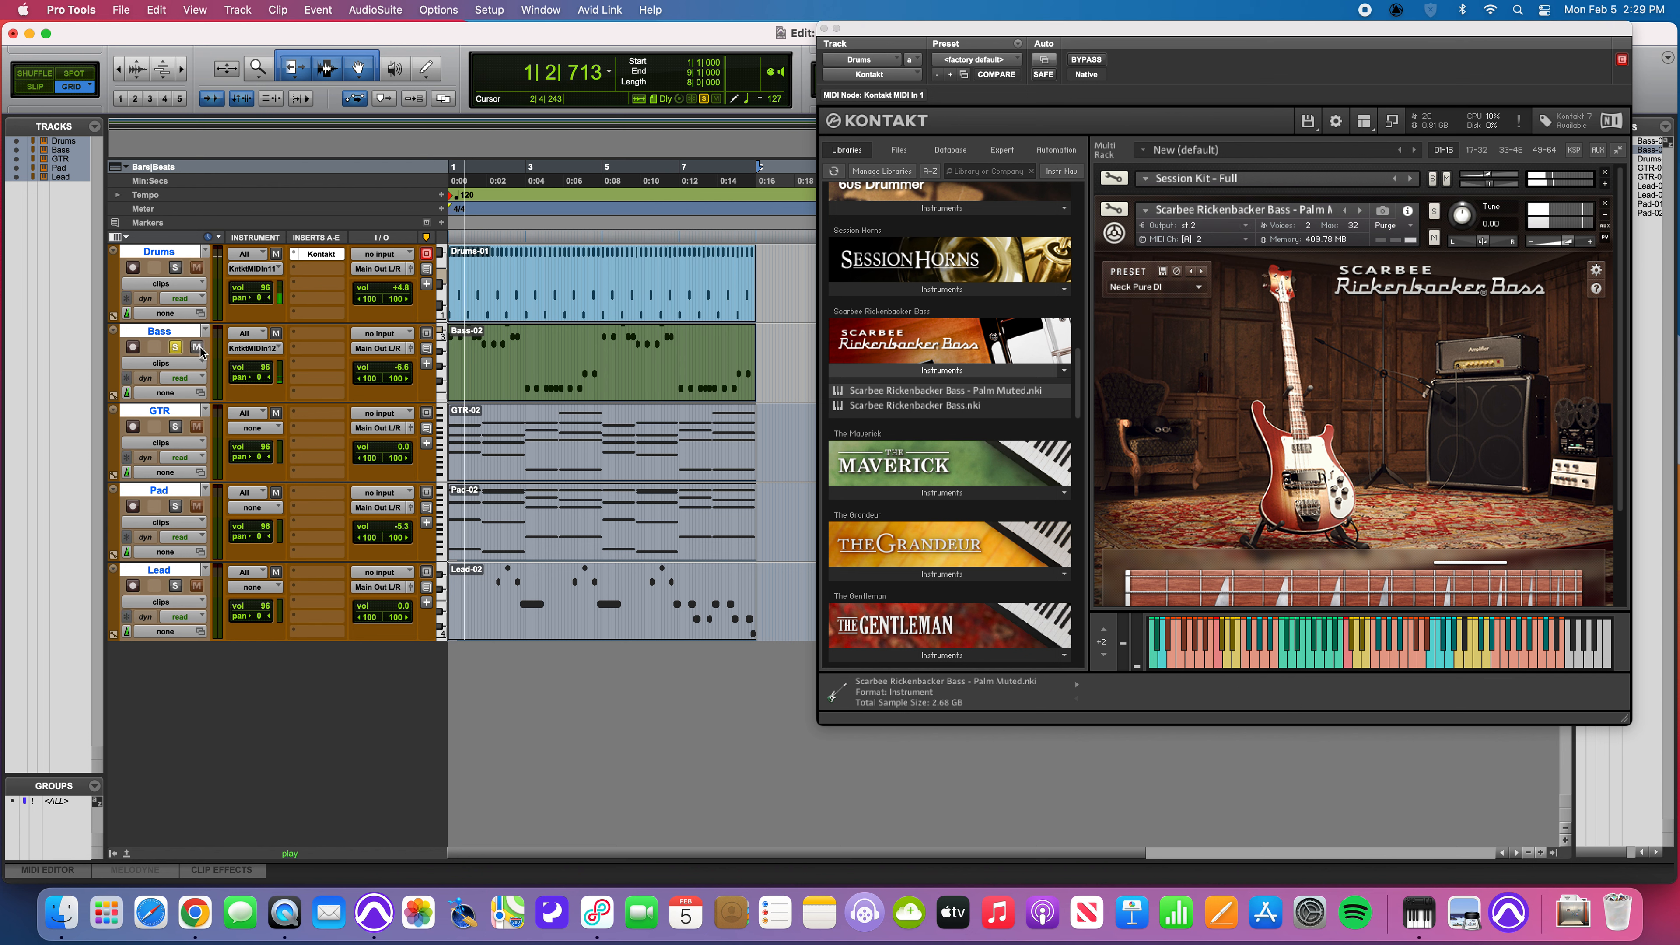
# Step: Stop playback and set the Bass track's audio input to the Kontakt st.2 plug-in output
pyautogui.press('space')
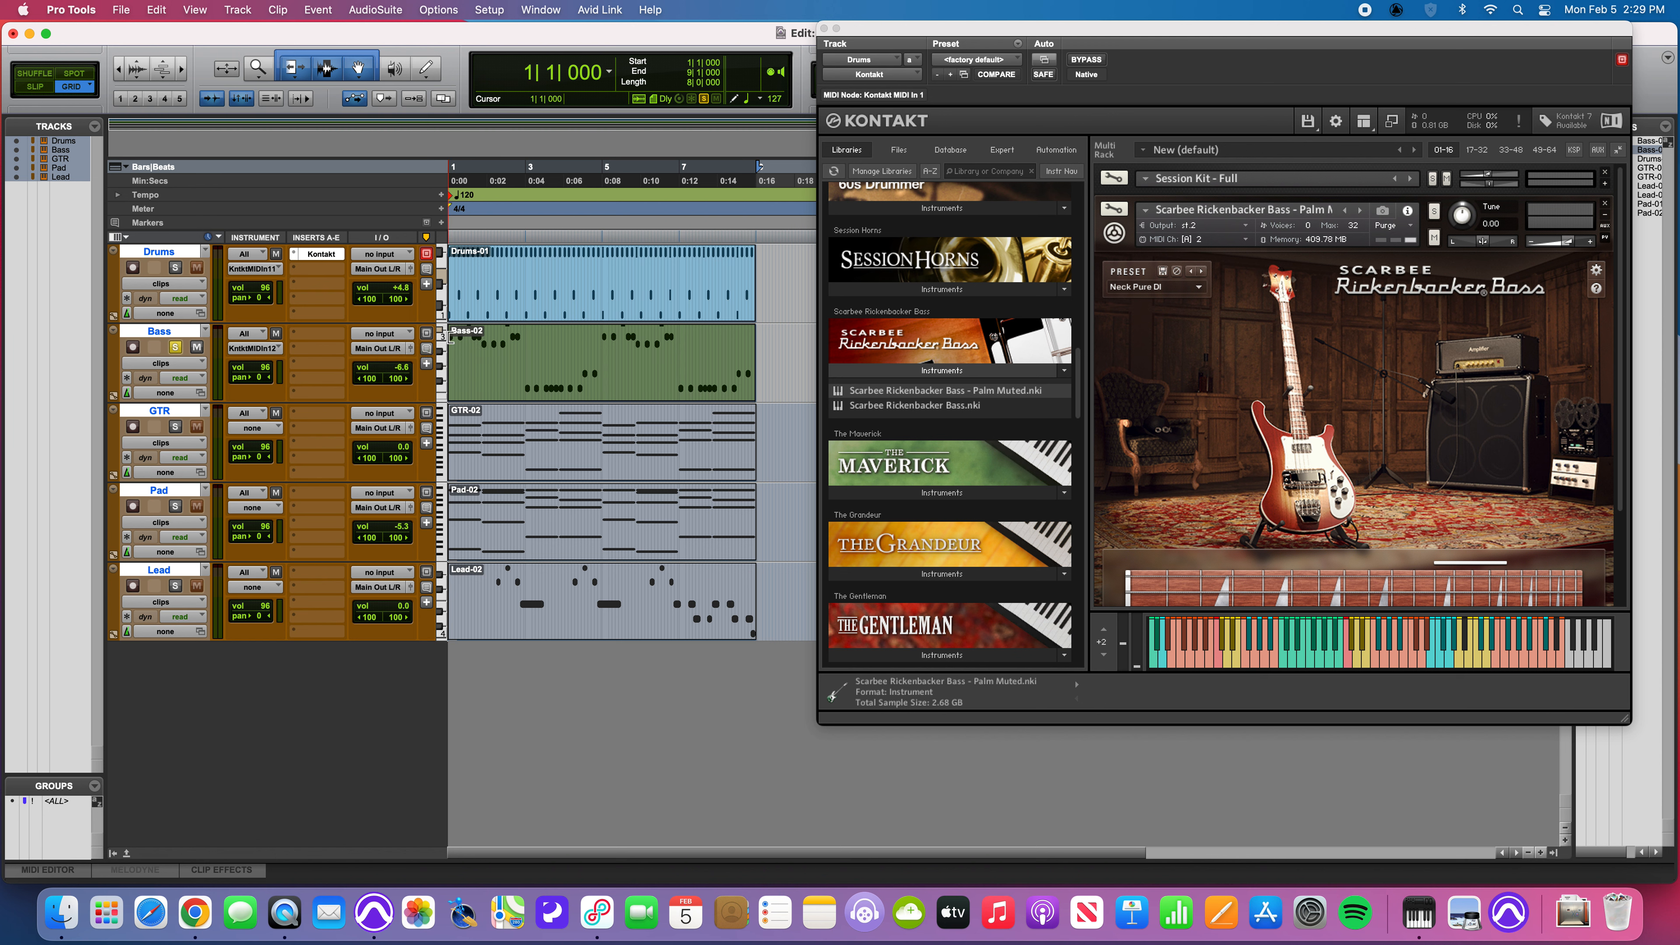
pyautogui.click(383, 335)
pyautogui.moveTo(385, 364)
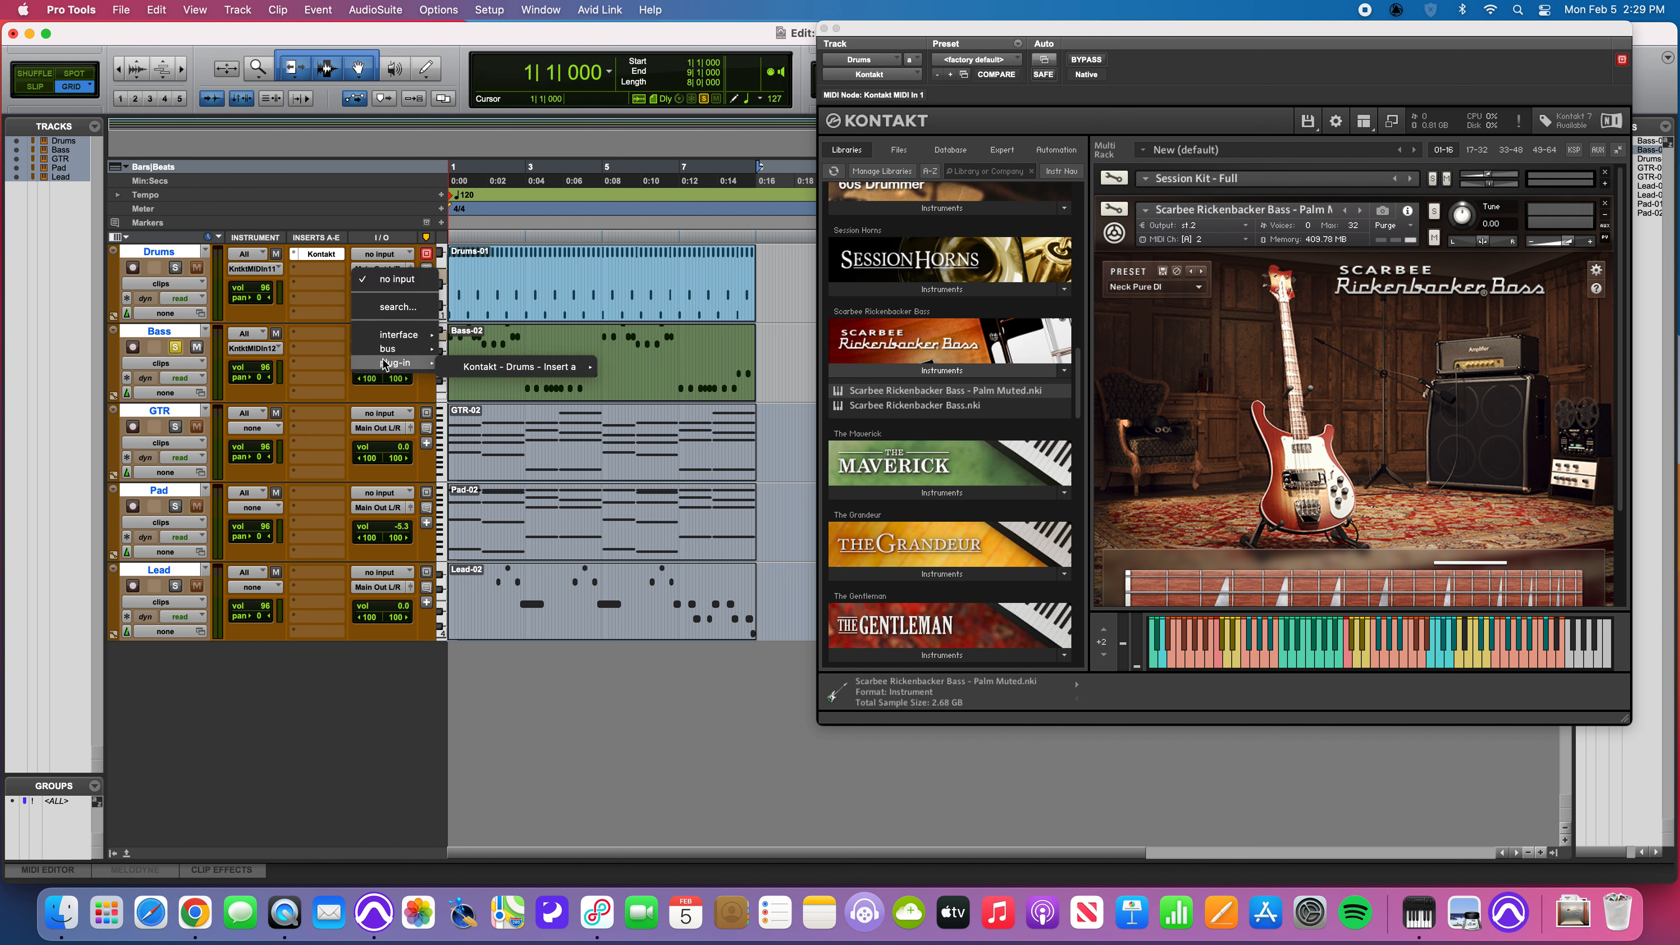
pyautogui.moveTo(522, 367)
pyautogui.click(609, 365)
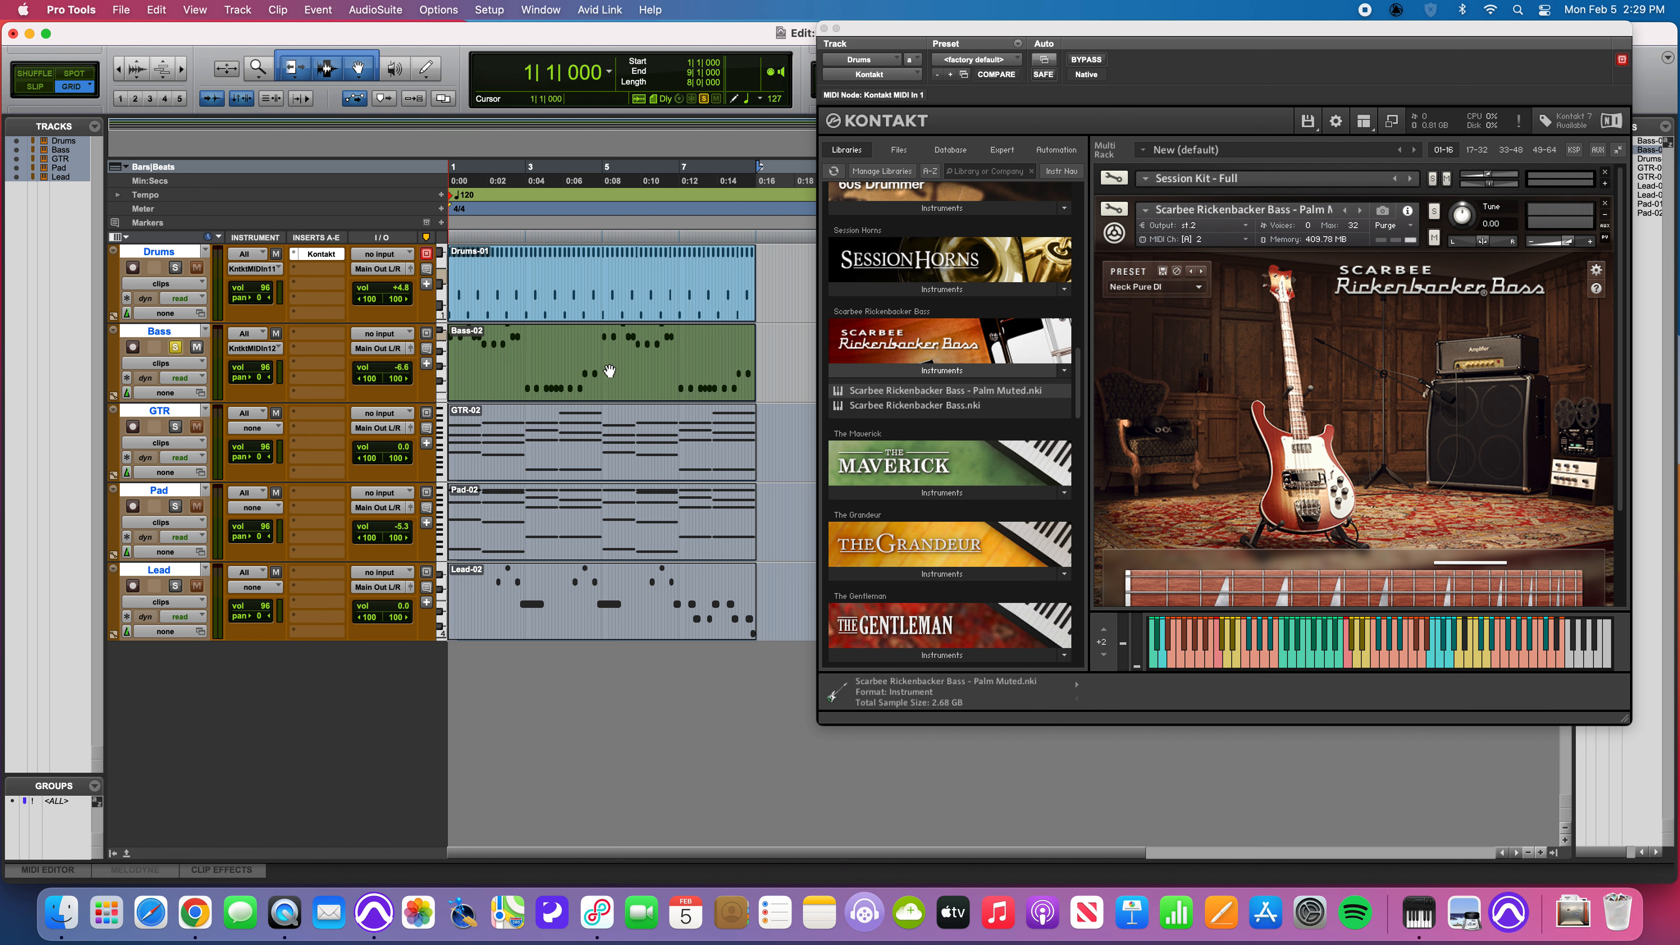
# Step: Play the session, unsolo the Bass track to hear it with the drums, and stop playback
pyautogui.press('space')
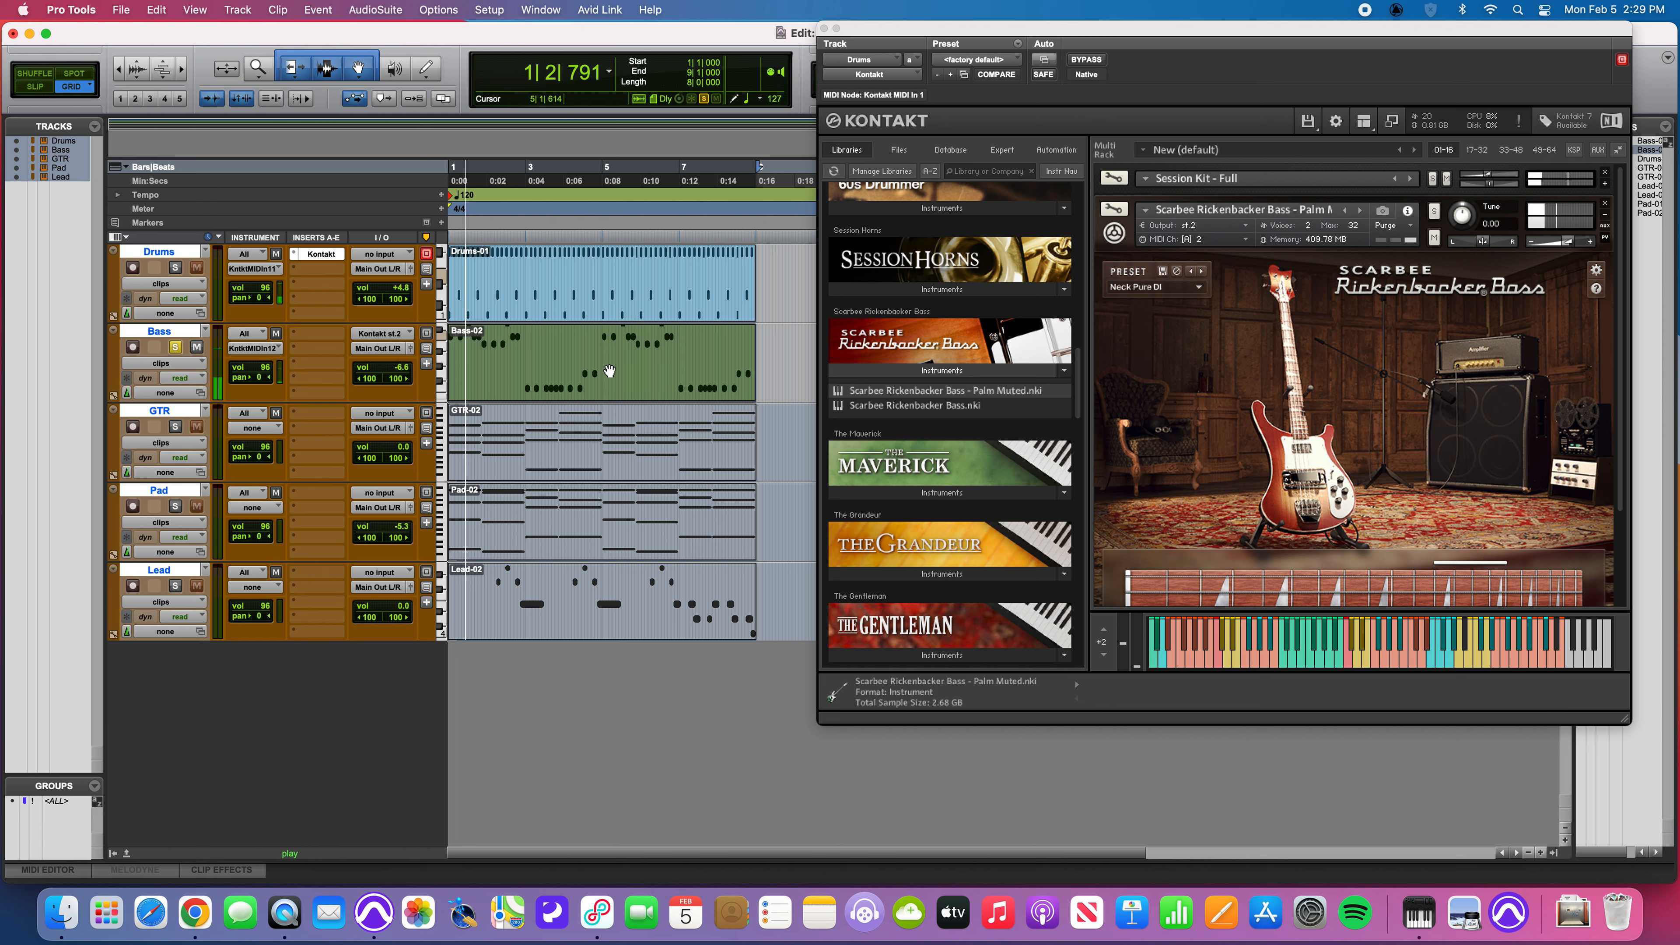
pyautogui.click(175, 347)
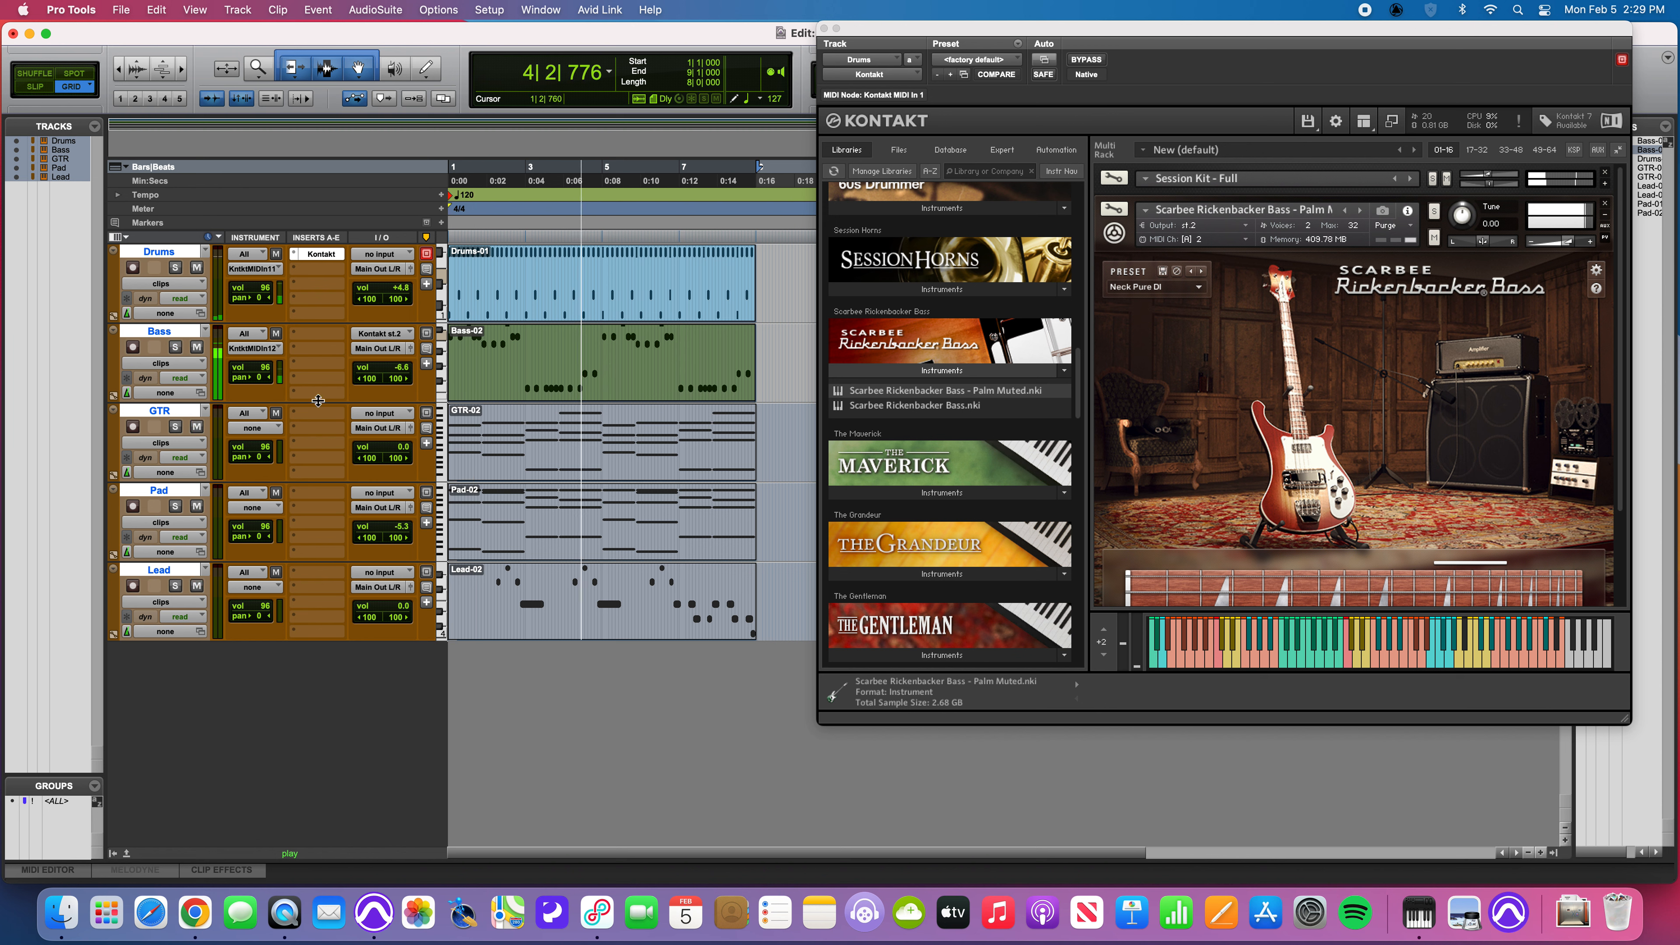
pyautogui.press('space')
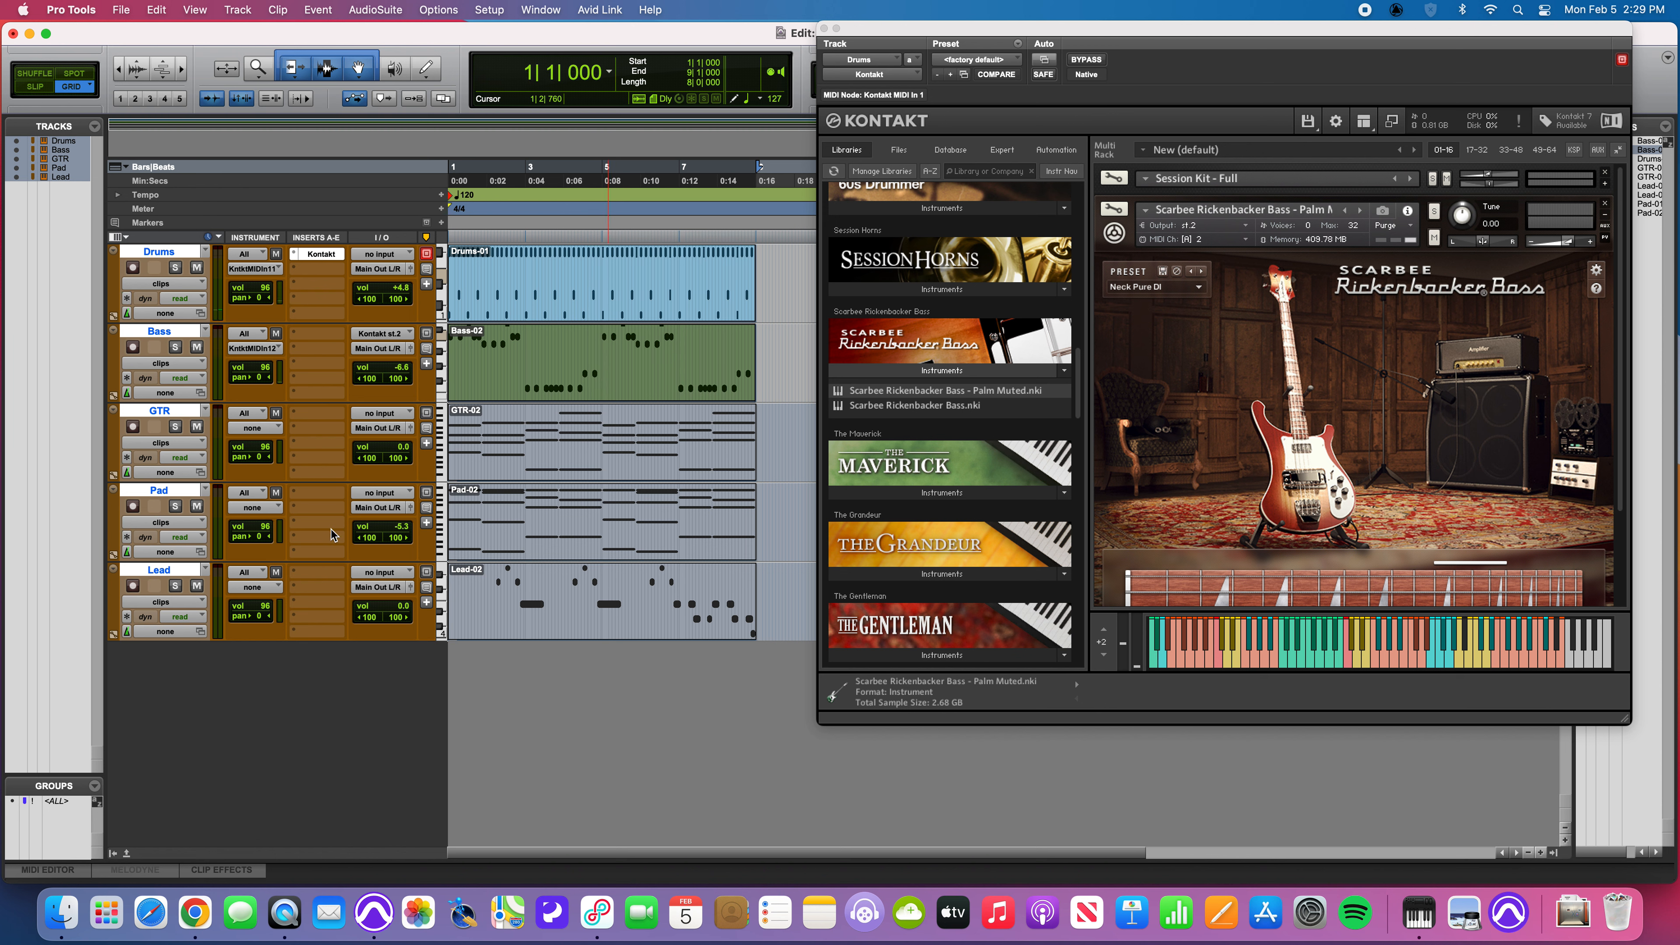
# Step: Collapse the Rickenbacker bass instrument and load Strummed Acoustic.nki from the Session Guitarist library into the Kontakt rack
pyautogui.click(1606, 220)
pyautogui.moveTo(1079, 363); pyautogui.dragTo(1082, 397)
pyautogui.click(959, 511)
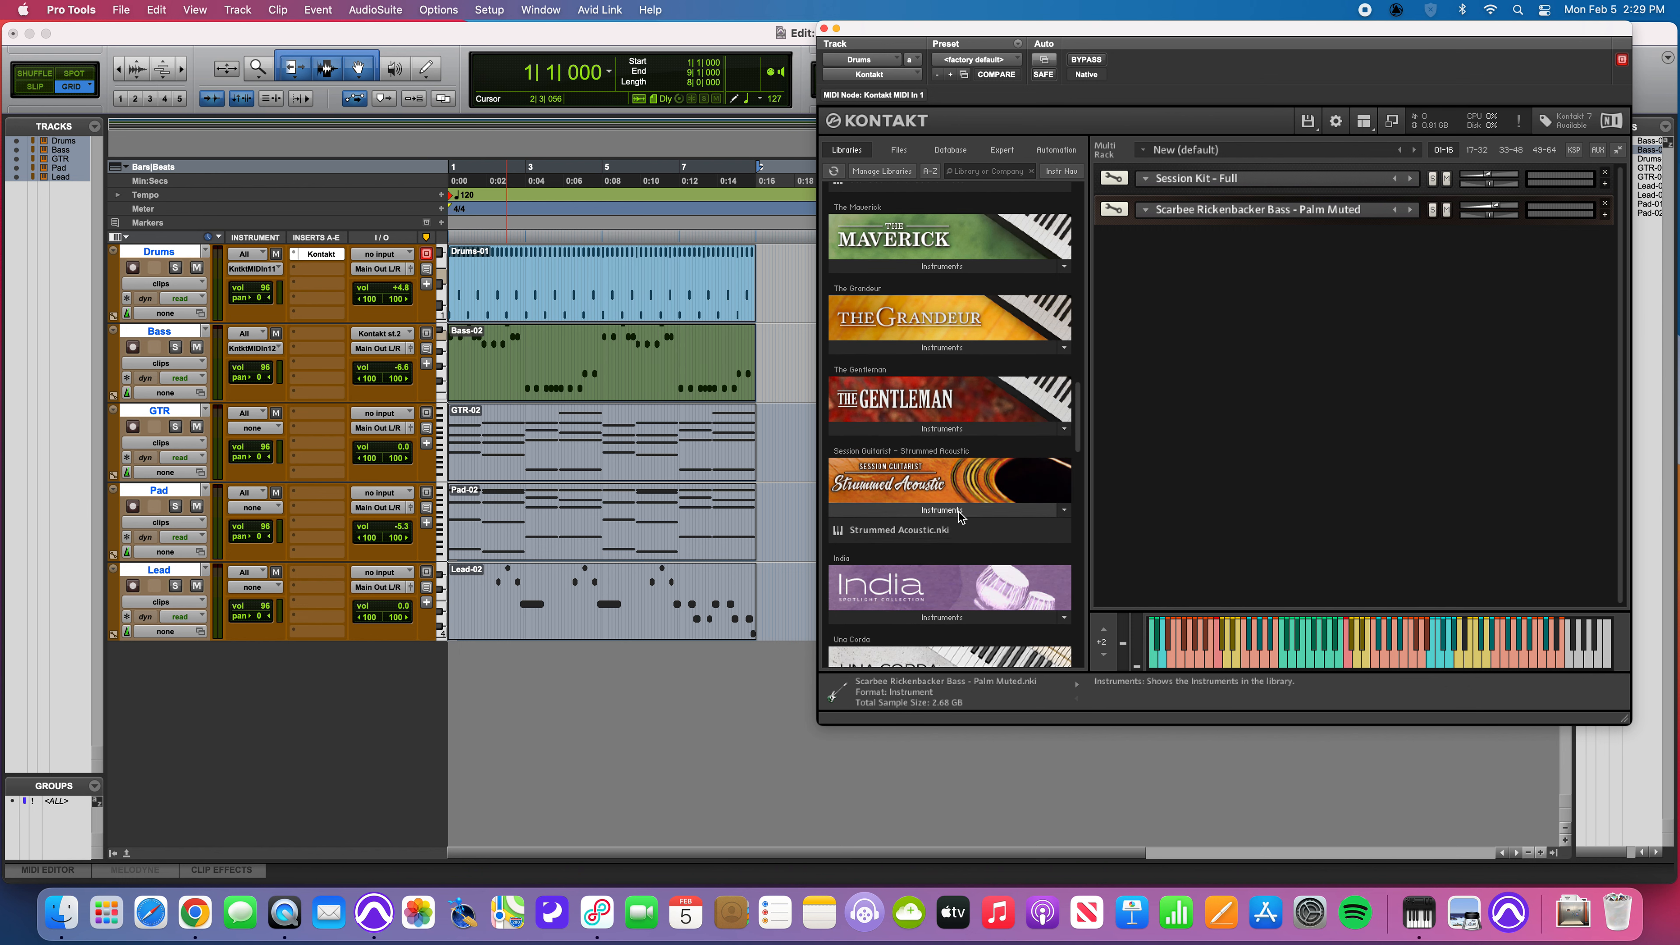
pyautogui.click(915, 536)
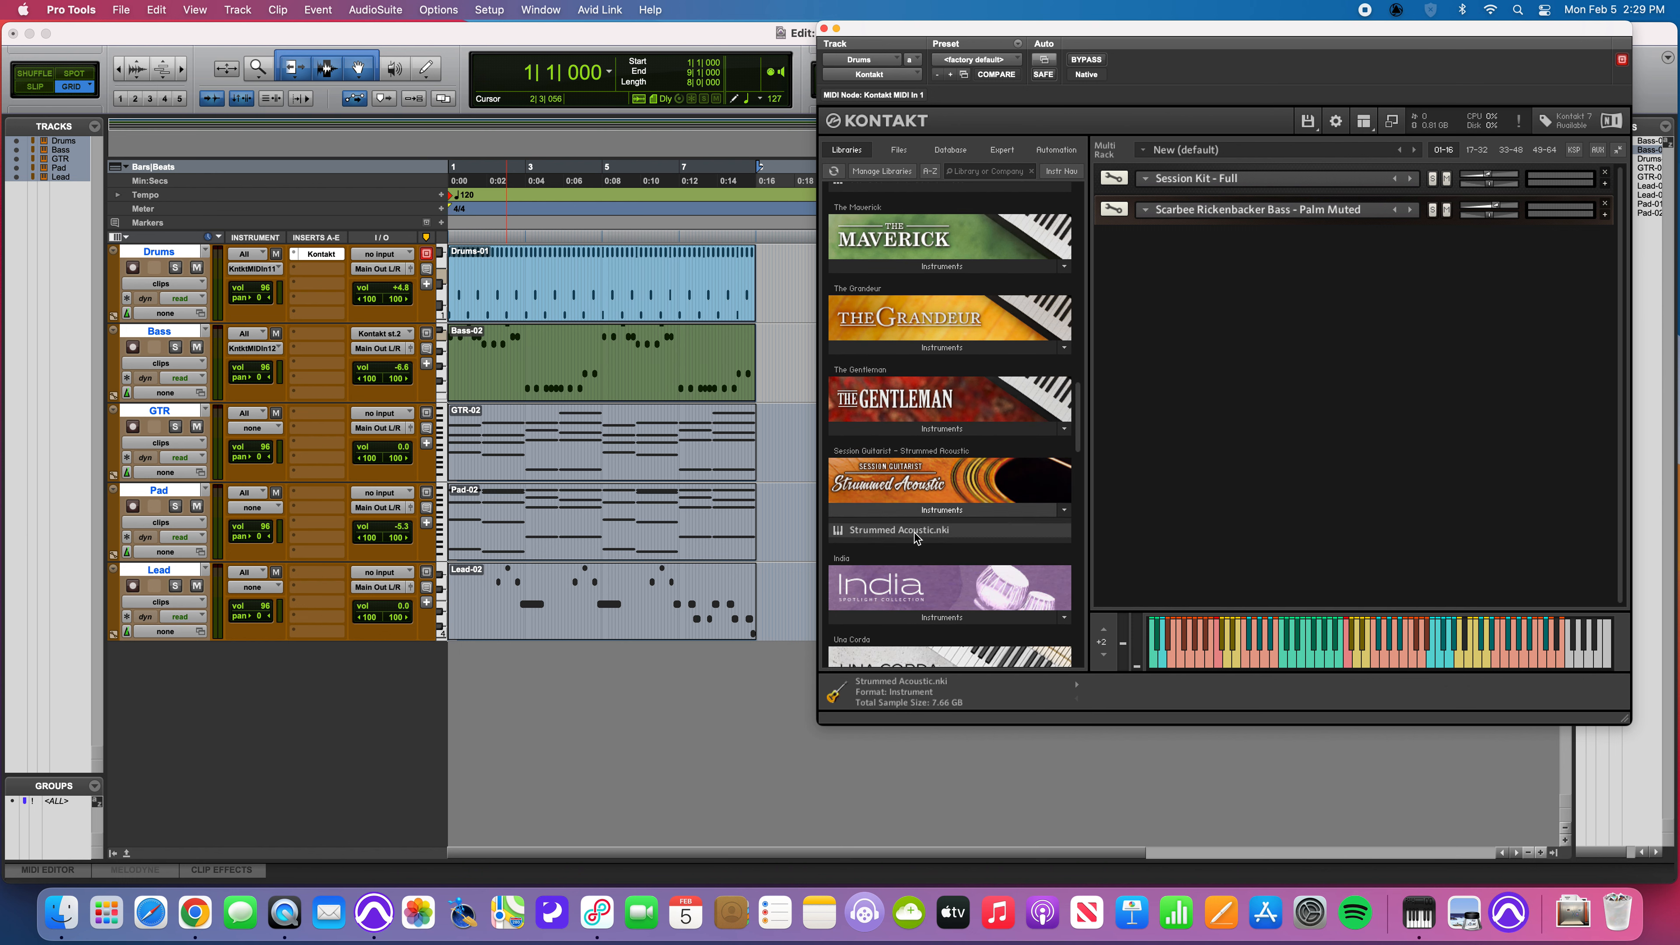
pyautogui.doubleClick(915, 536)
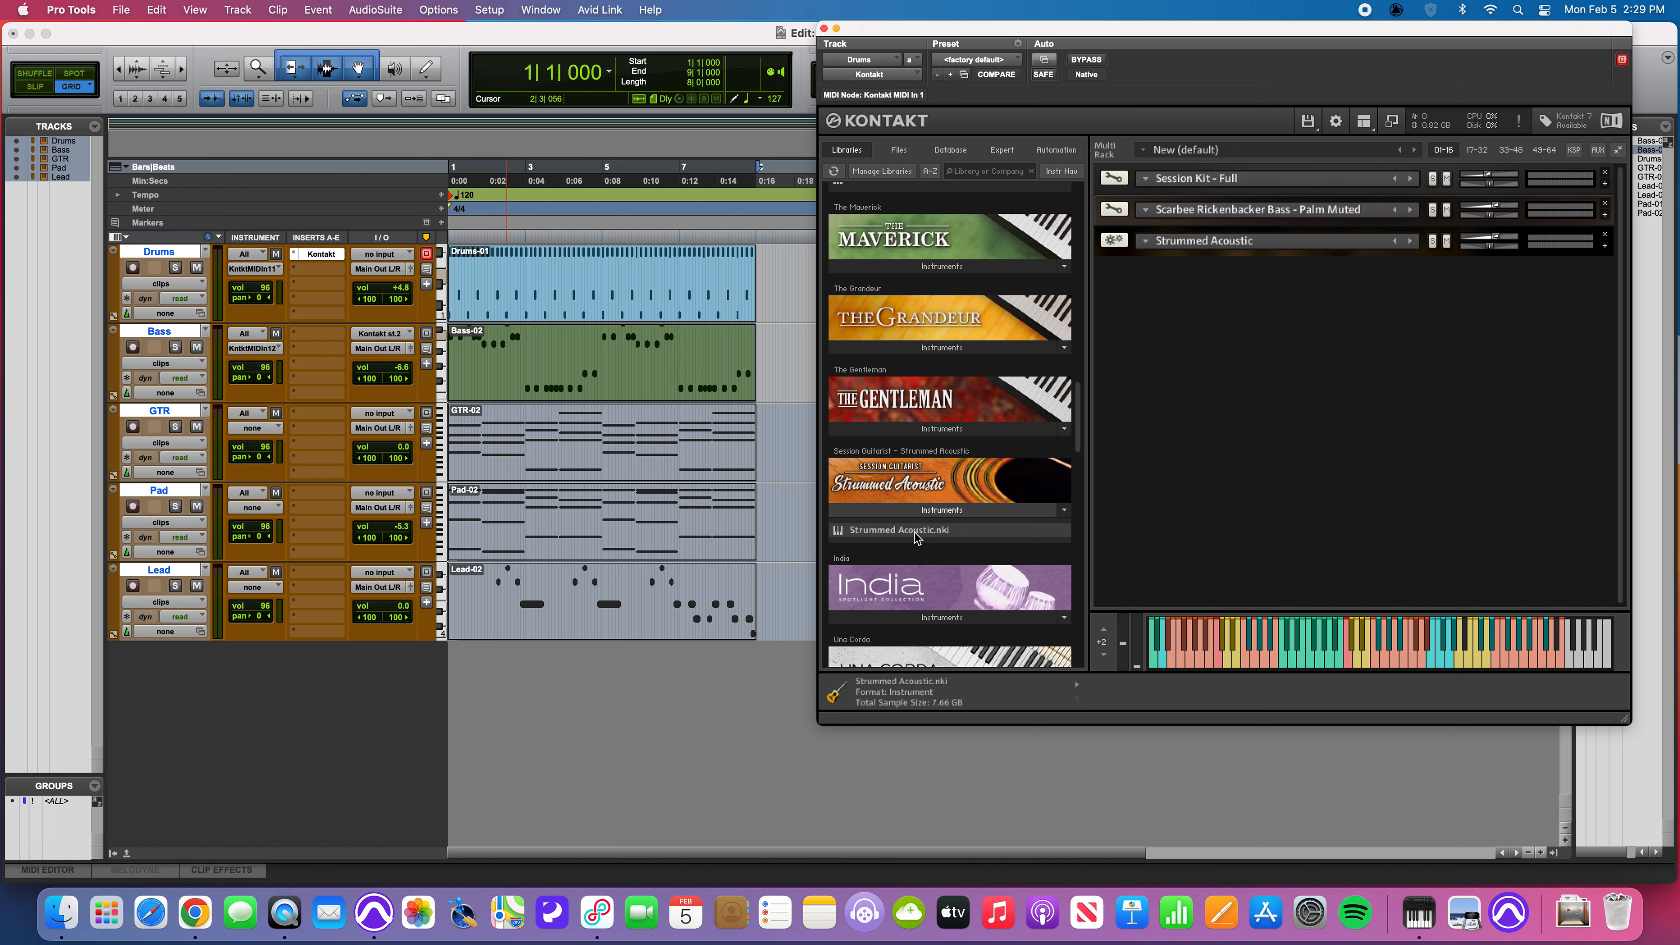
# Step: Expand the Strummed Acoustic instrument, show its routing settings and set its output to st.3
pyautogui.click(1606, 250)
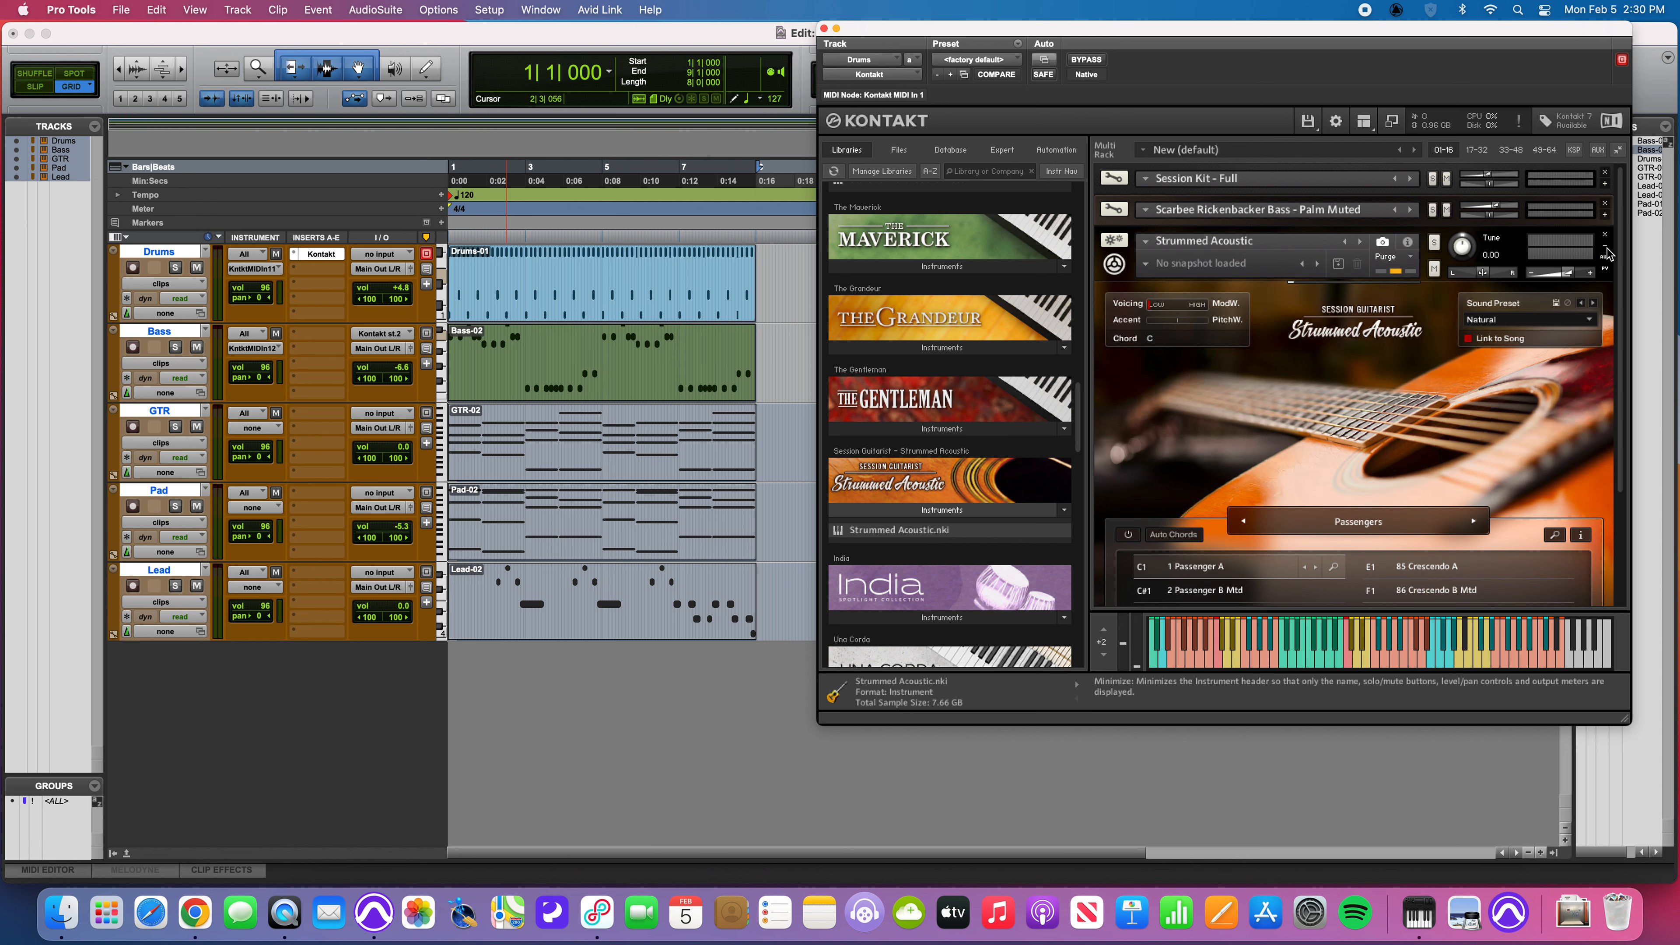
pyautogui.click(1386, 243)
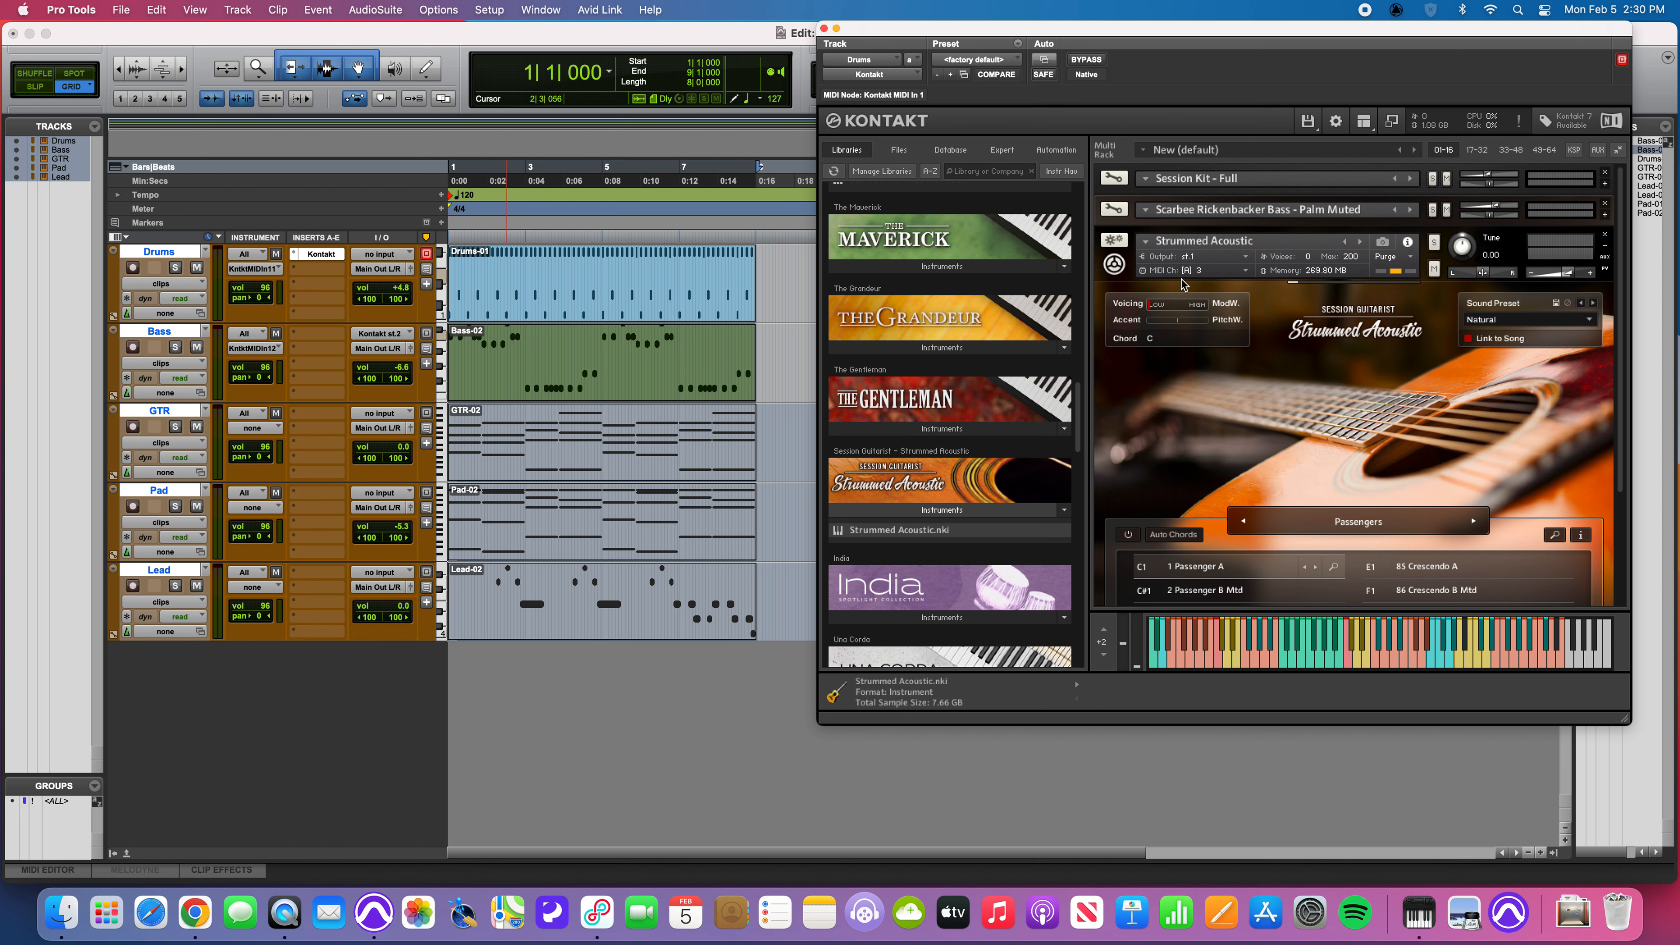
pyautogui.click(1191, 257)
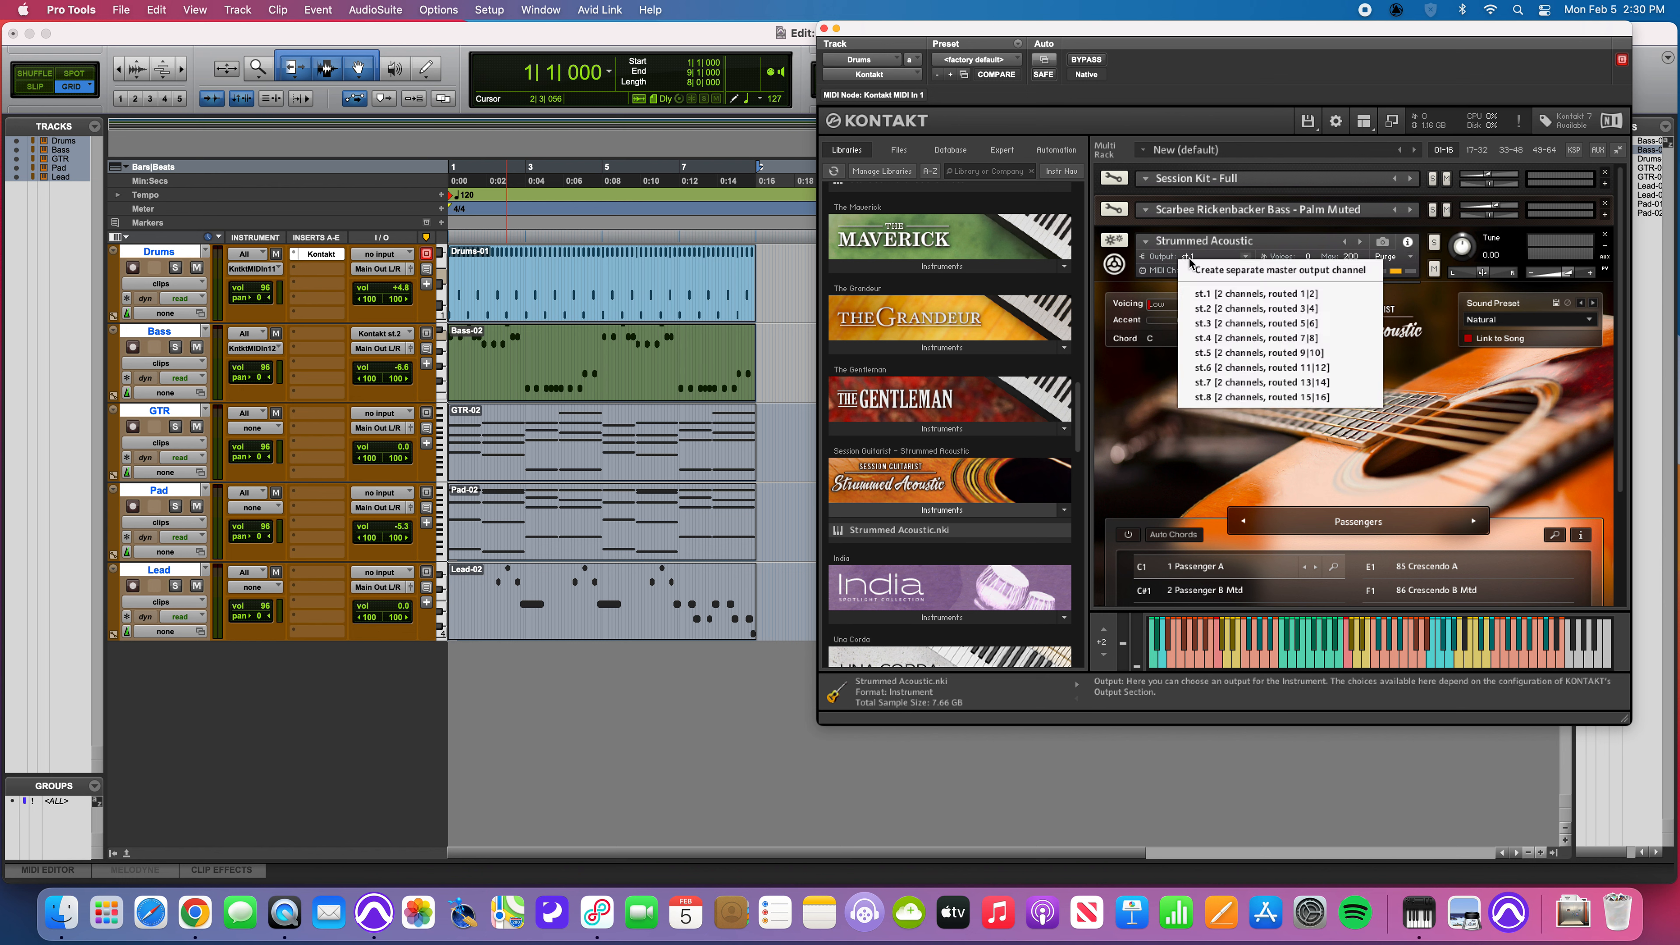
pyautogui.click(1204, 324)
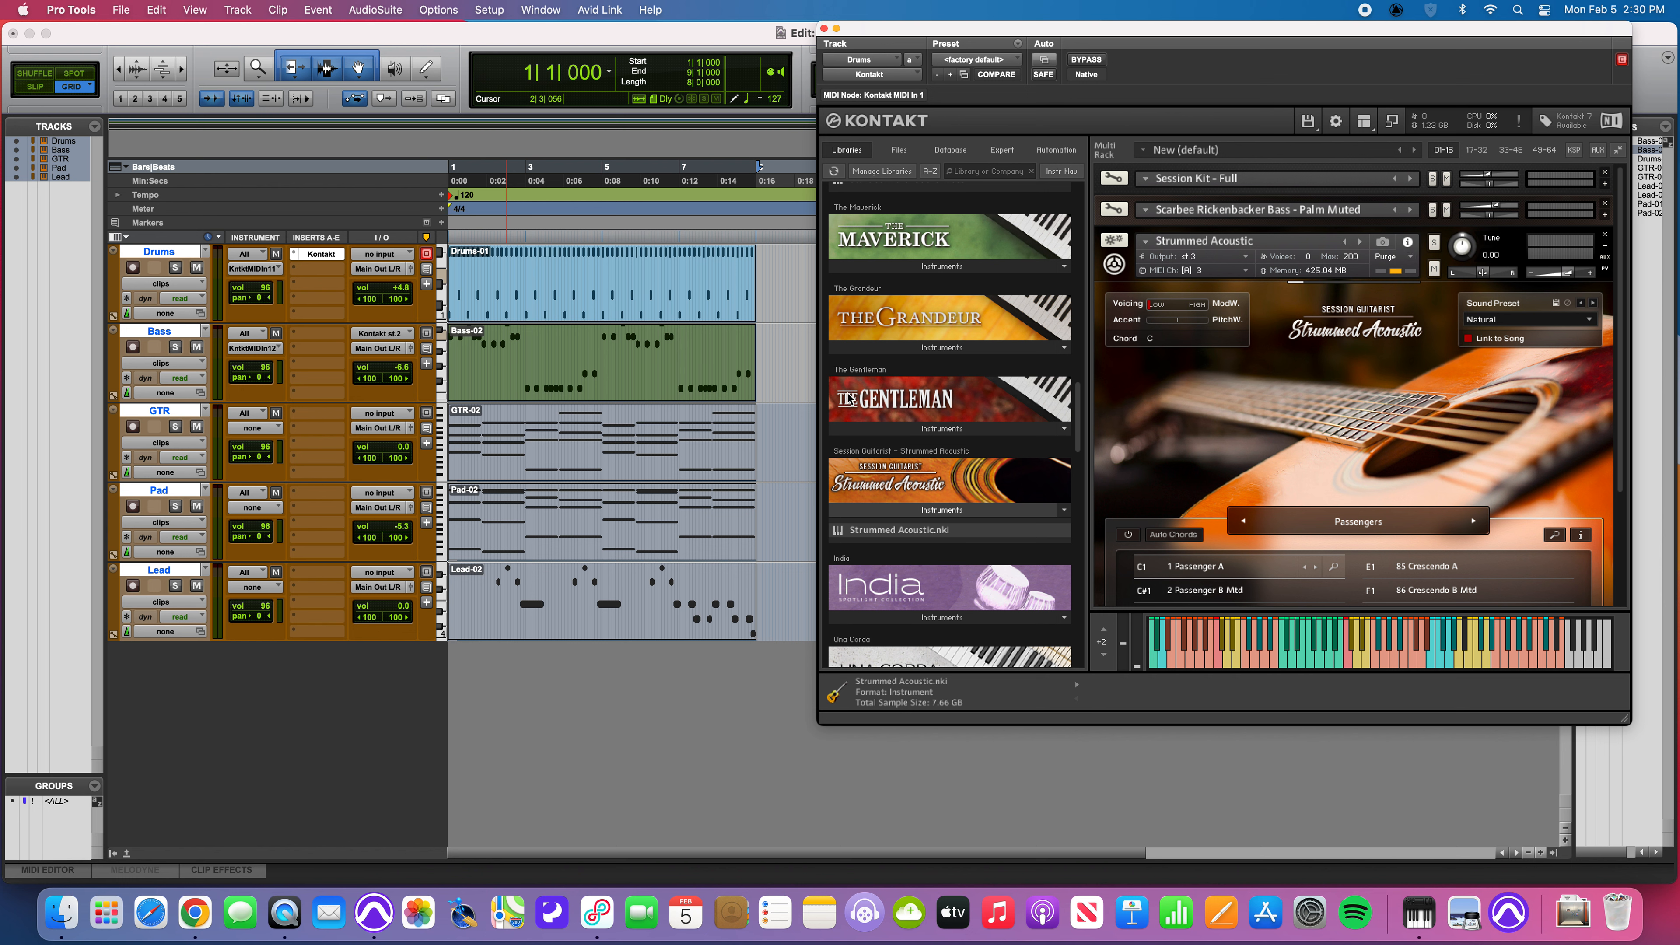
# Step: Assign the GTR track's MIDI output to Drums - Kontakt MIDI In 1, channel-3
pyautogui.click(256, 432)
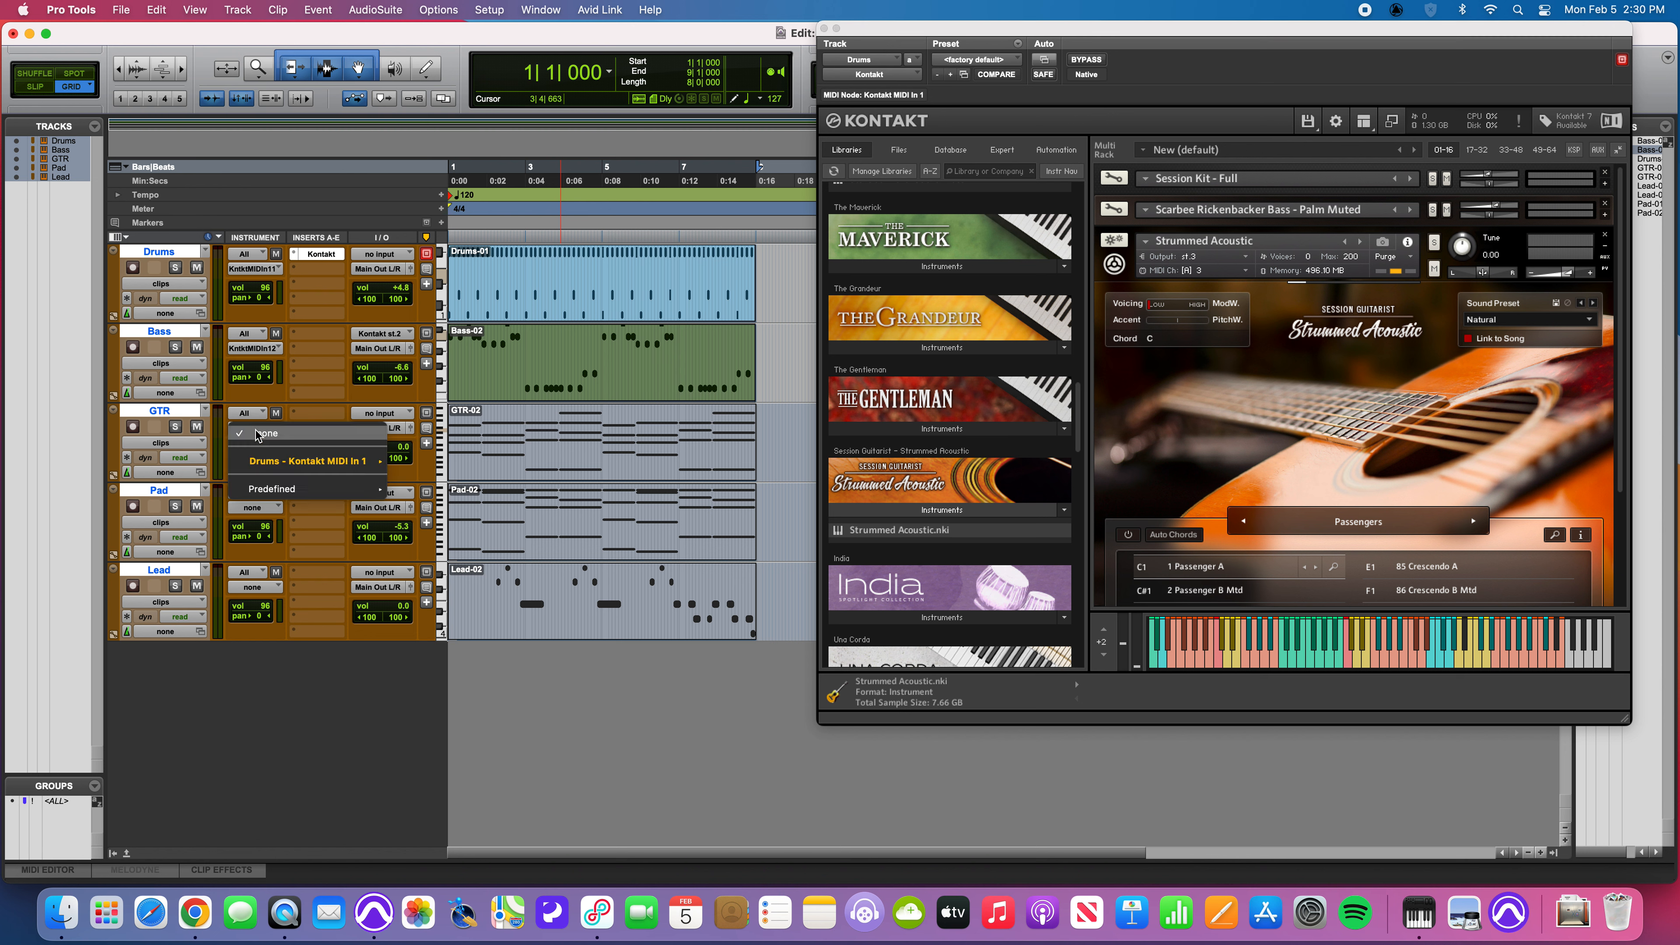
pyautogui.moveTo(283, 465)
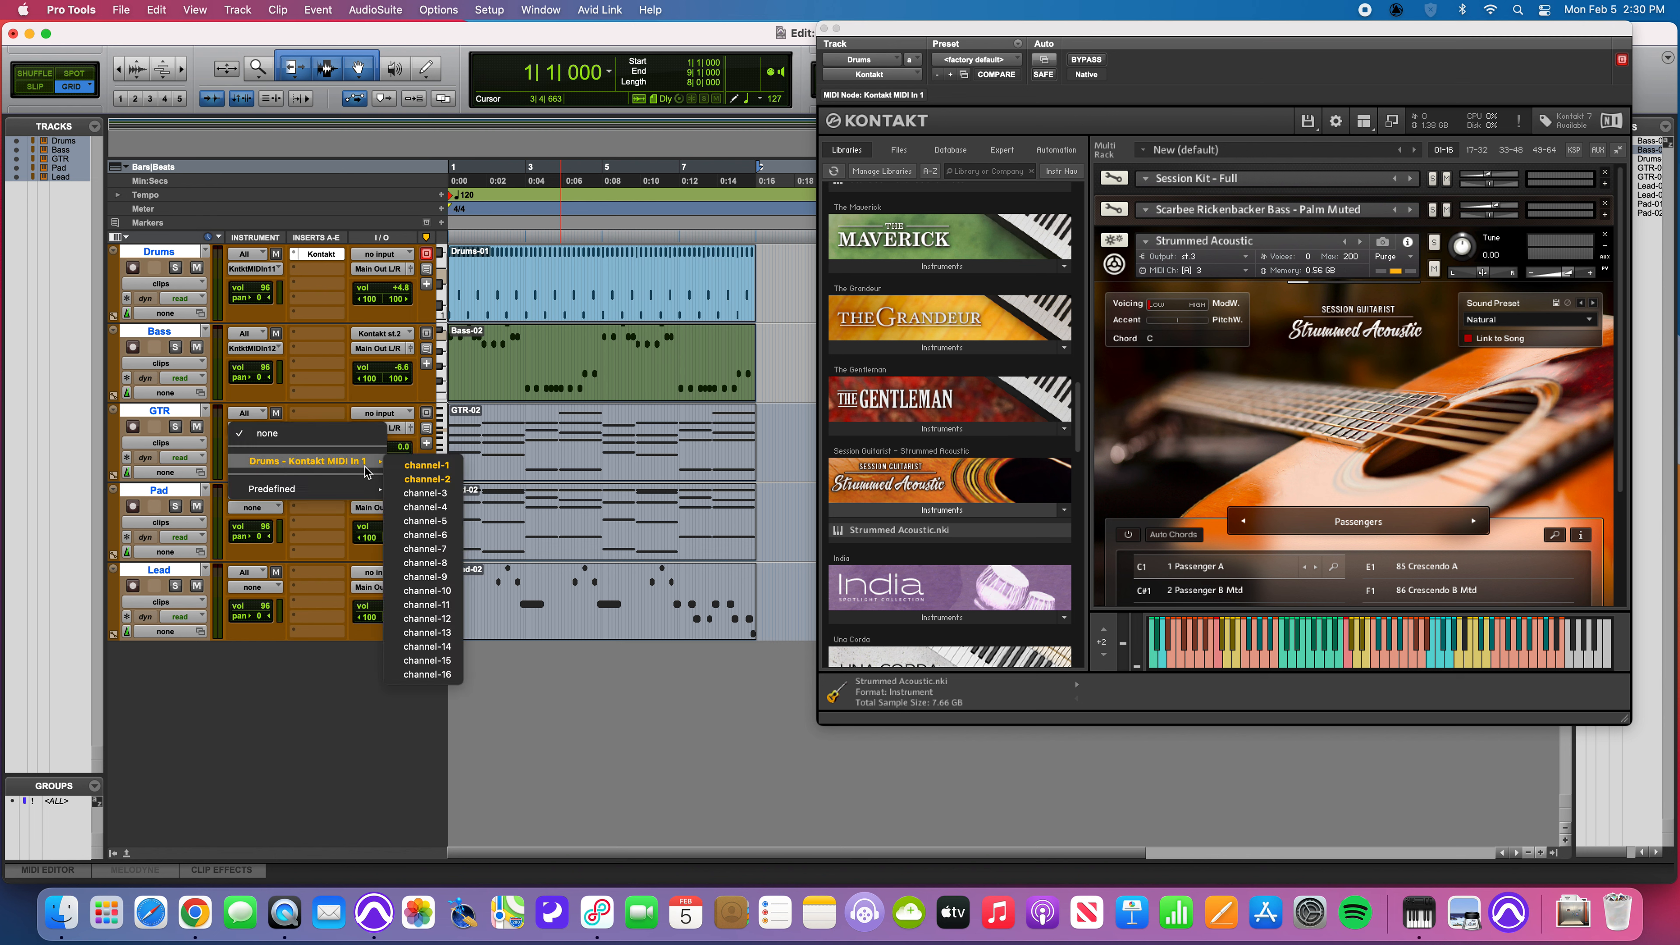
pyautogui.click(413, 493)
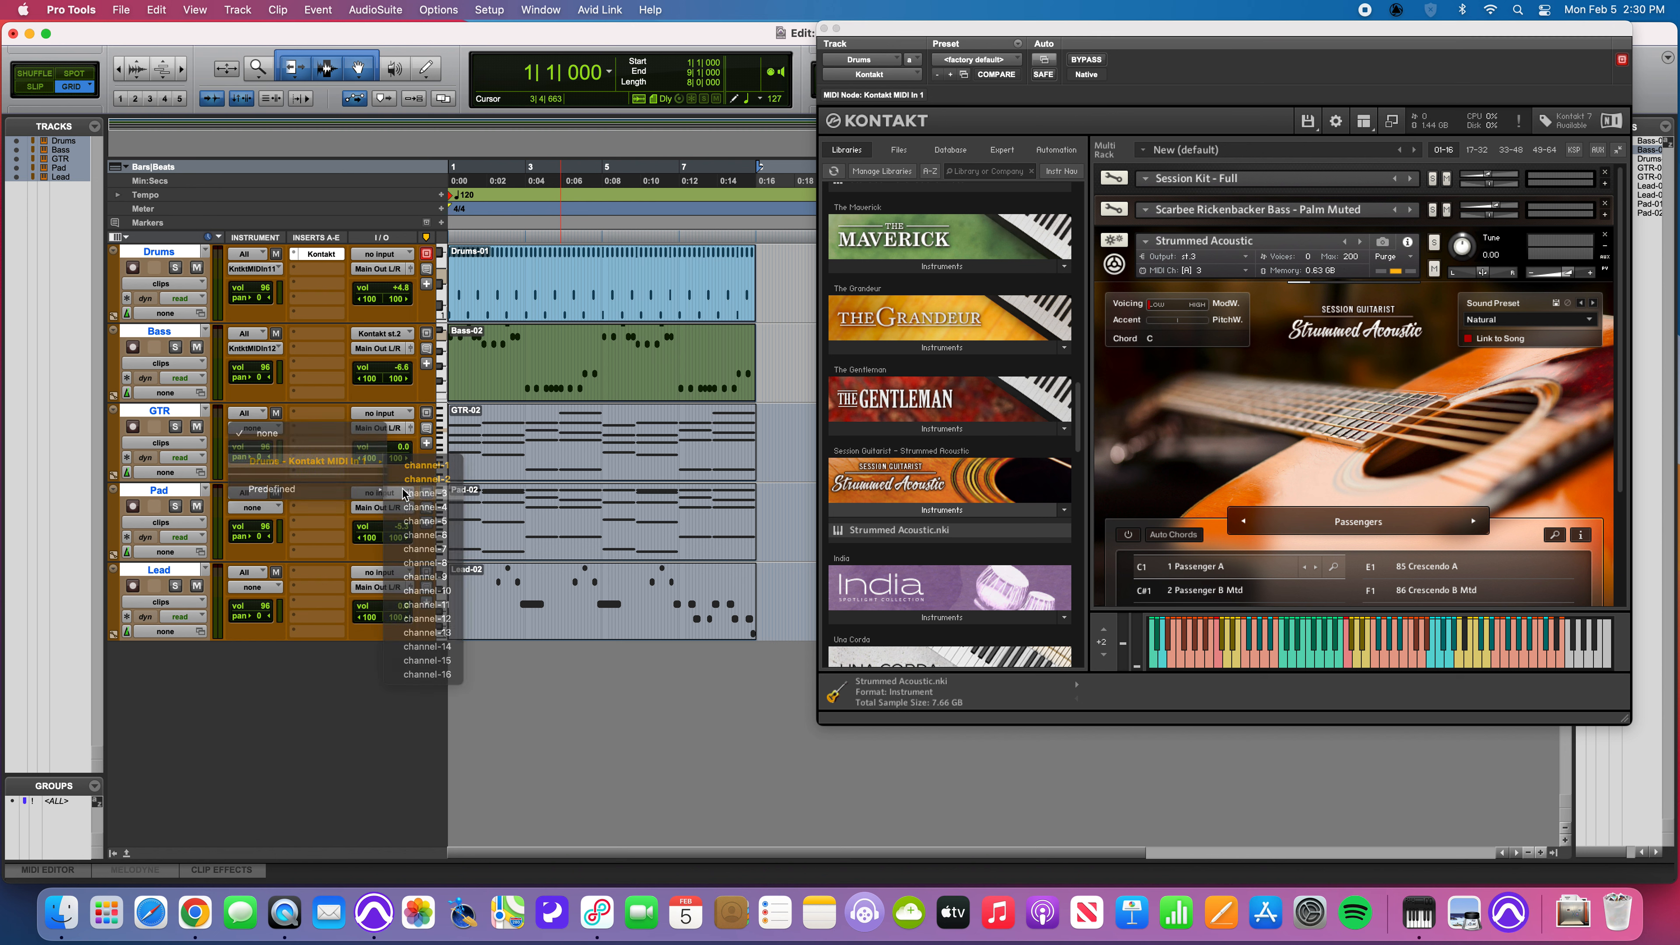
# Step: Set the GTR track's audio input to the Kontakt st.3 plug-in output
pyautogui.click(380, 414)
pyautogui.moveTo(395, 441)
pyautogui.moveTo(519, 446)
pyautogui.click(624, 460)
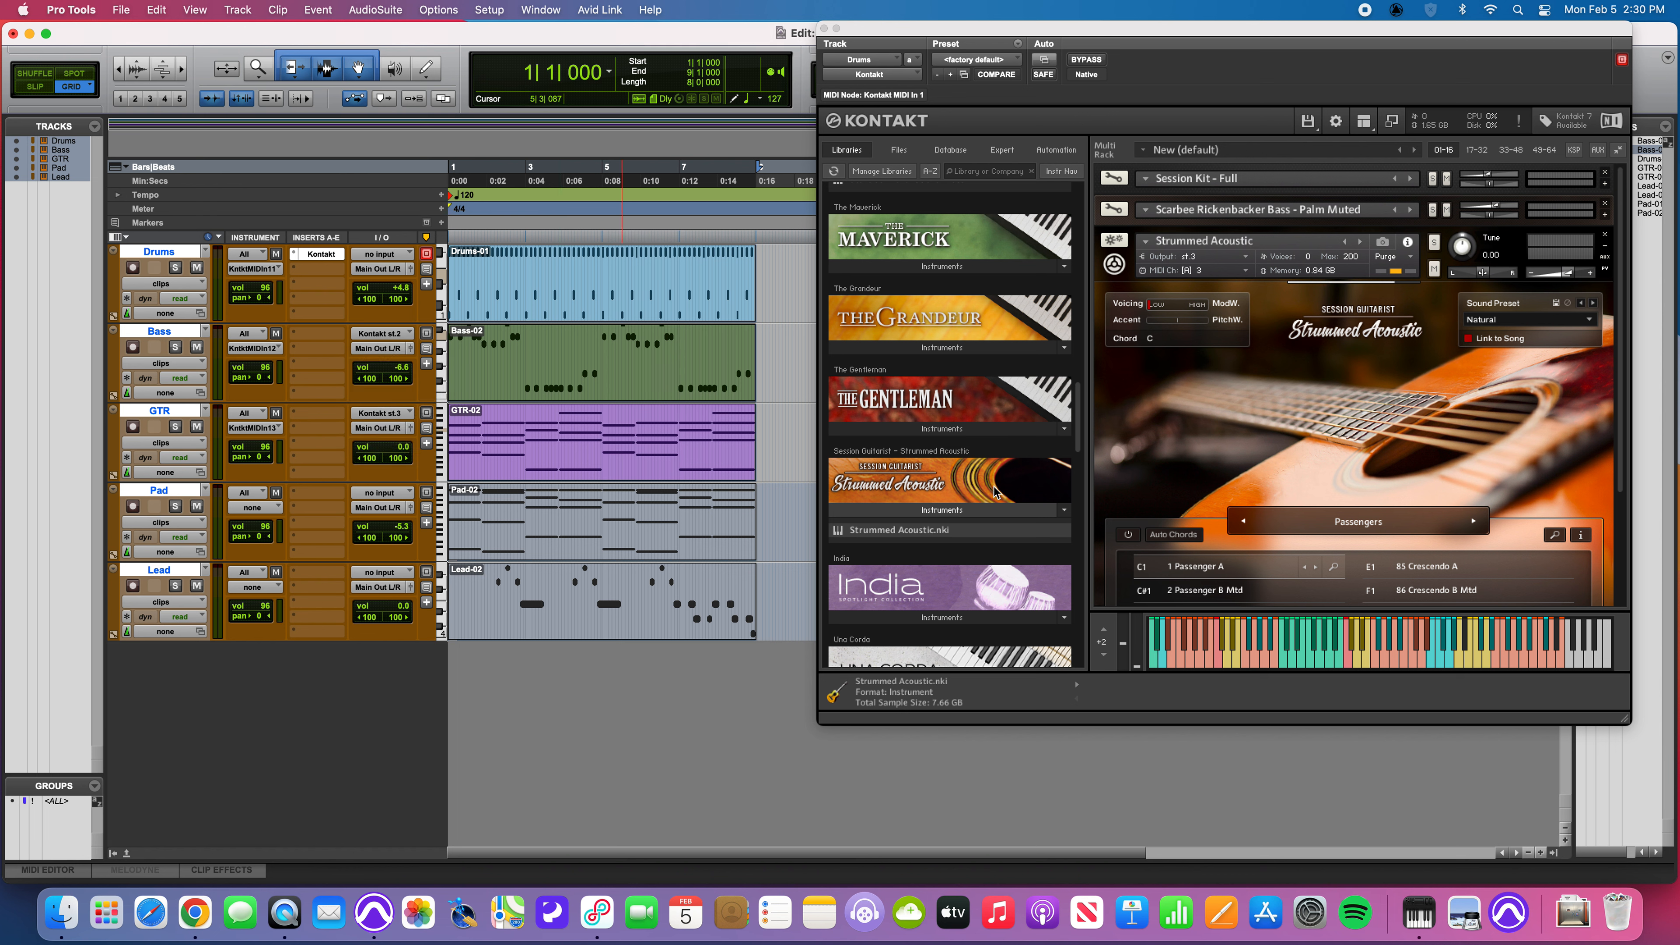
# Step: Switch the Strummed Acoustic instrument's song preset to Campfire
pyautogui.click(1473, 522)
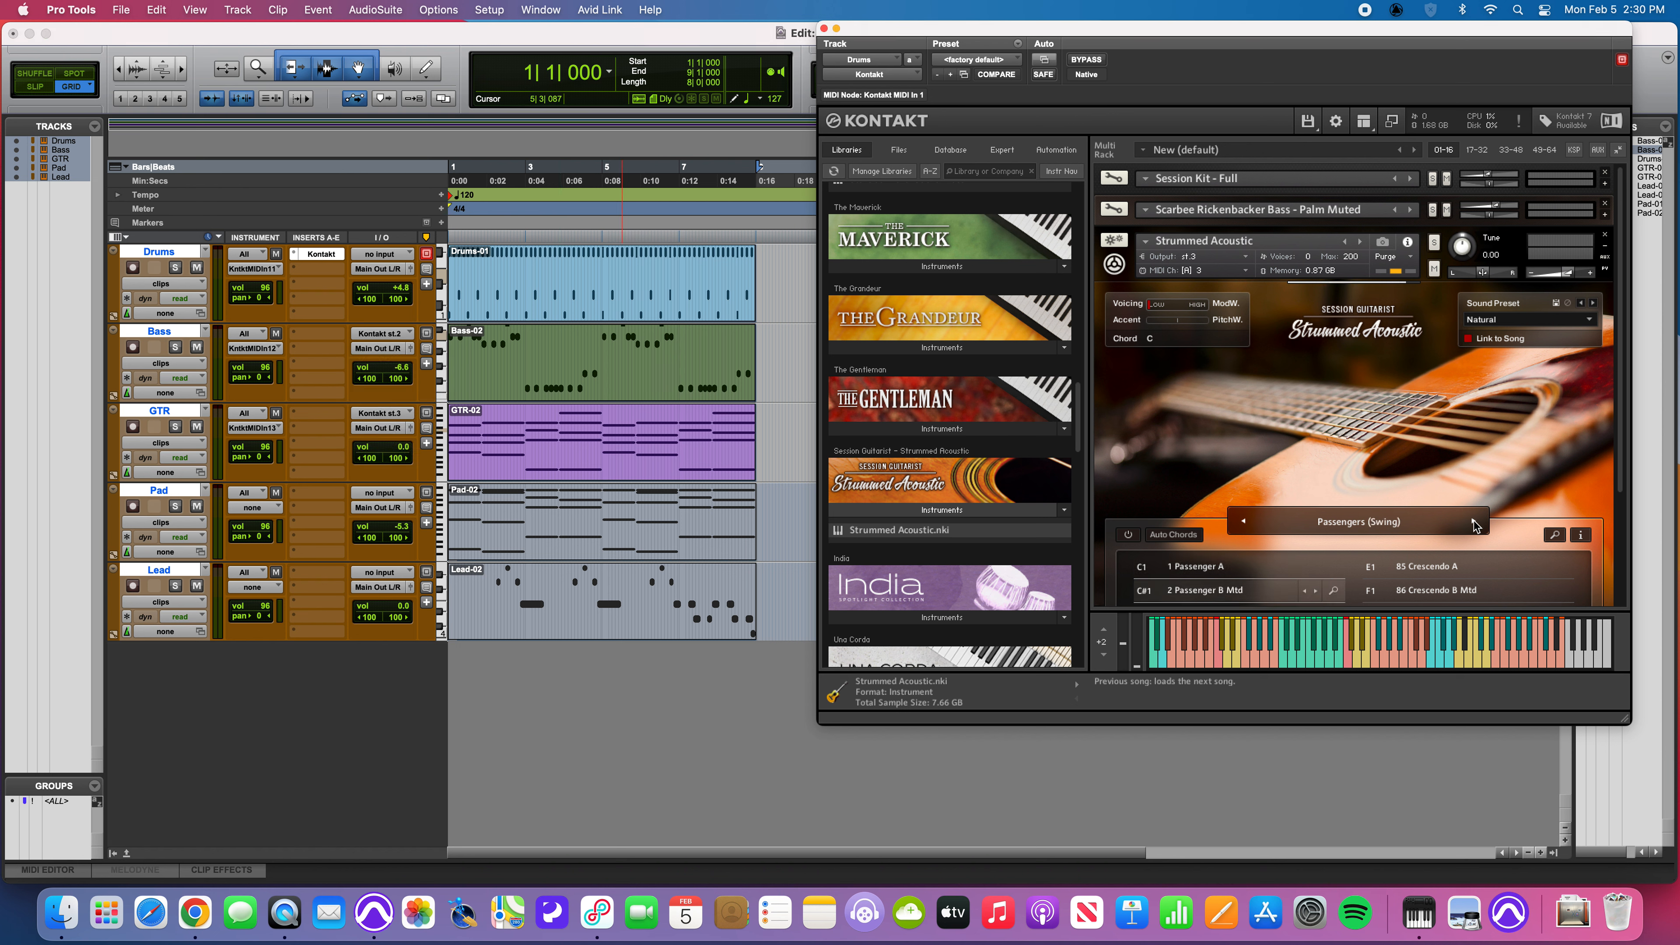
pyautogui.click(1473, 524)
pyautogui.click(1473, 524)
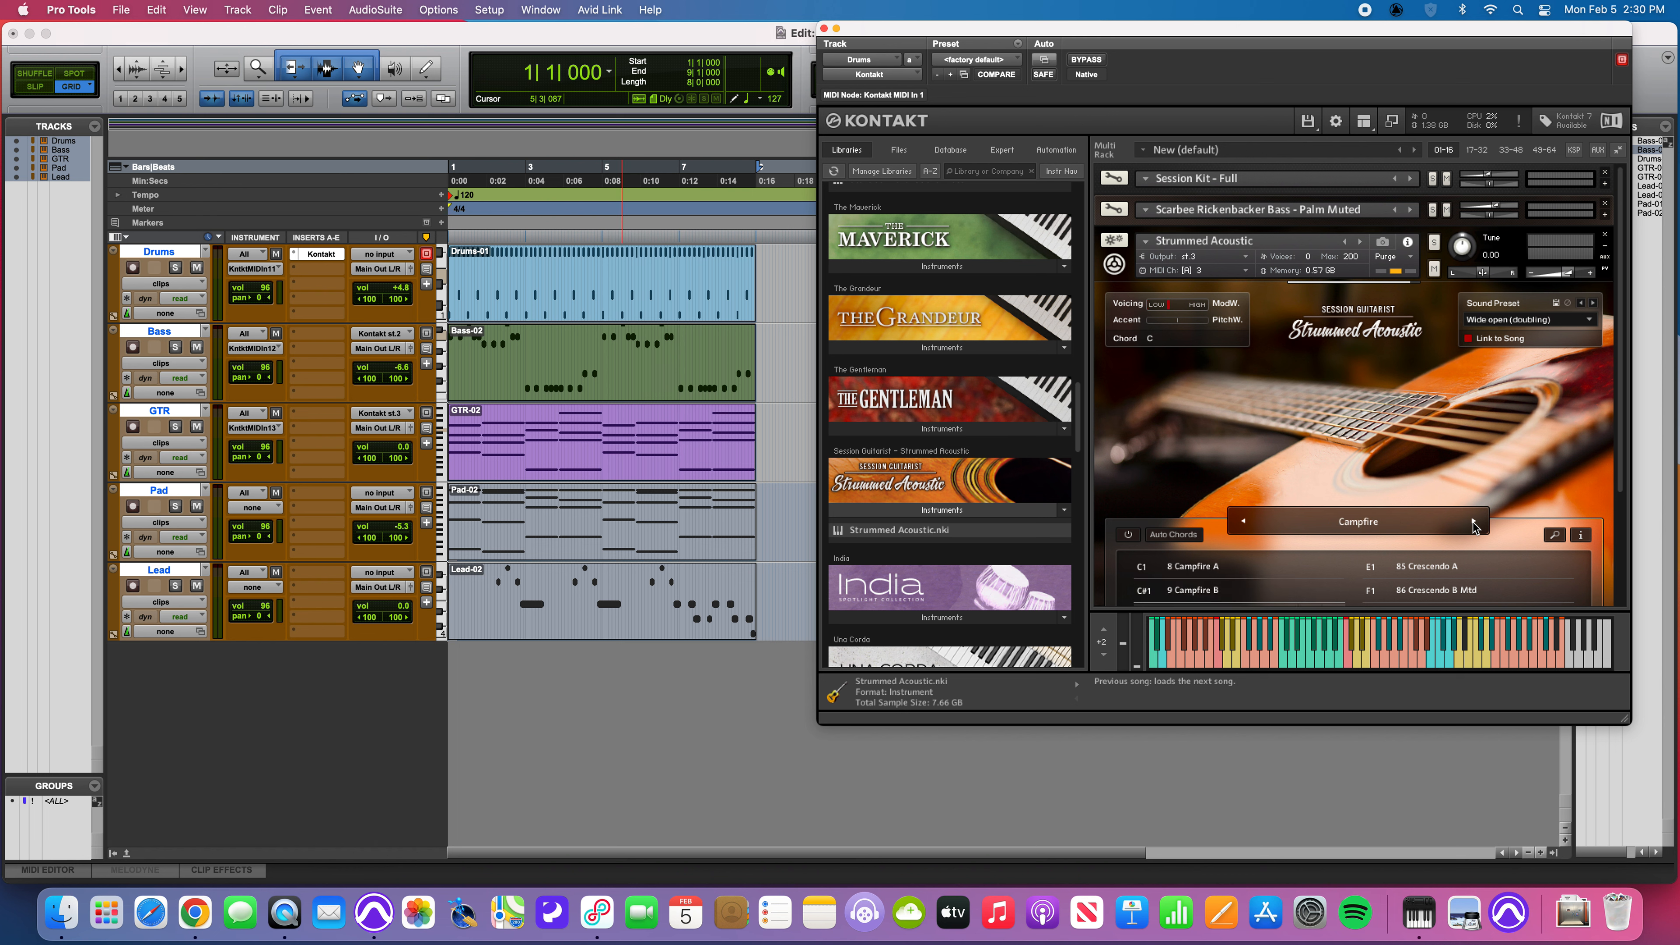
pyautogui.scroll(-1, 1223, 568)
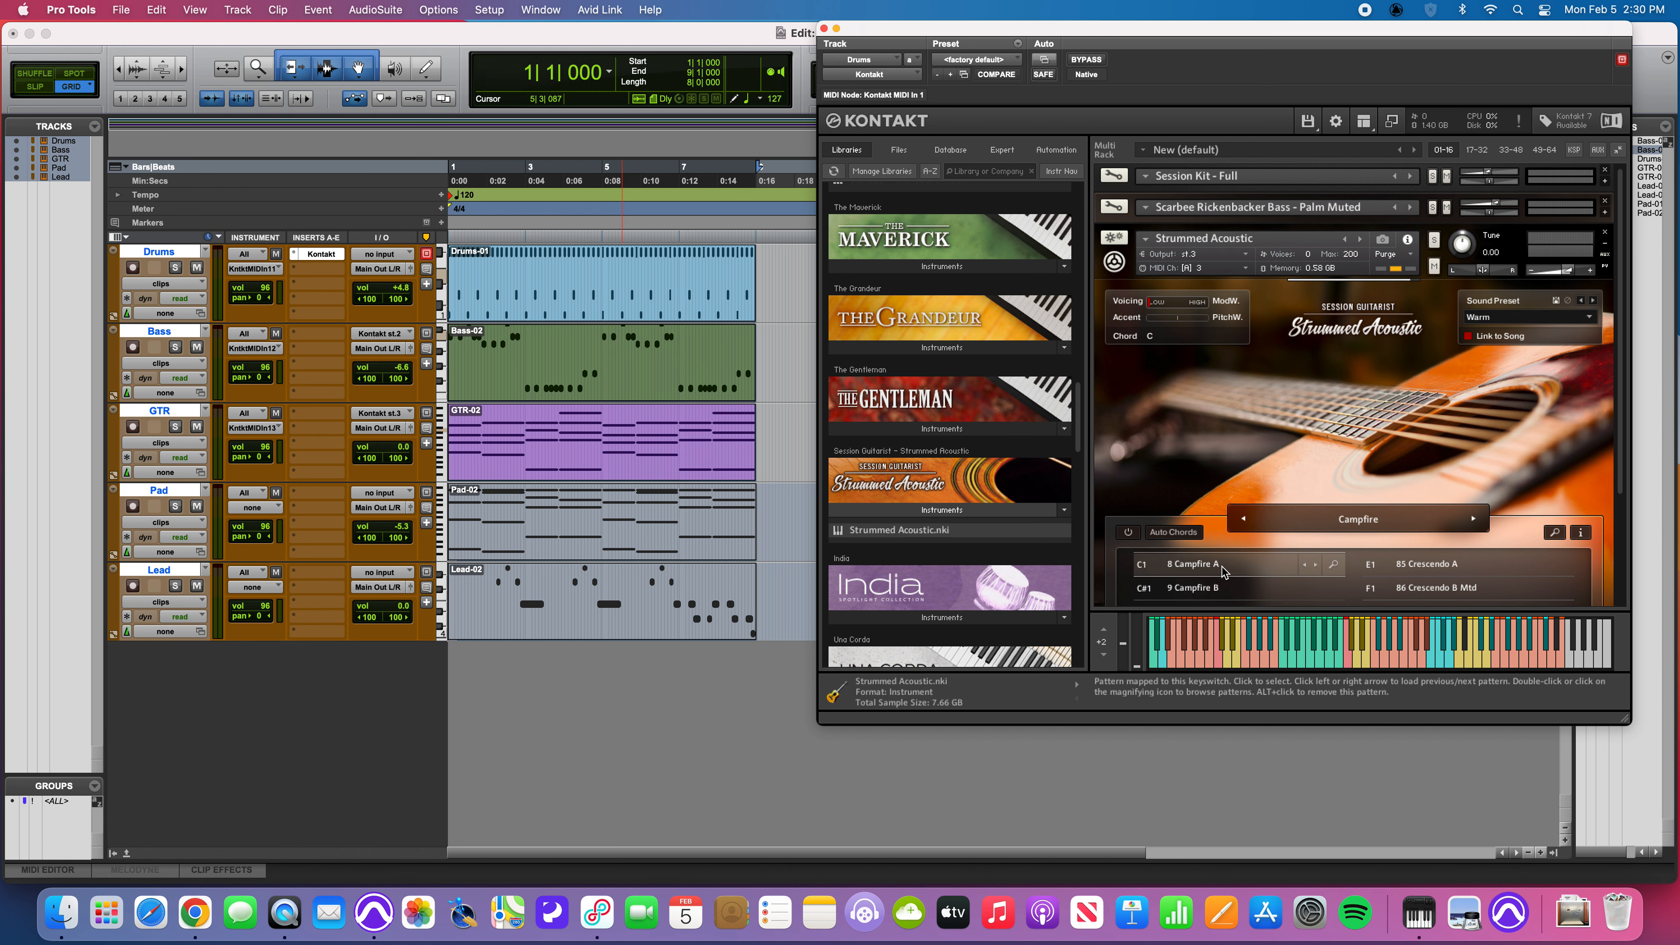
# Step: Play the session to hear the strummed guitar with the drums and bass, and stop playback
pyautogui.click(487, 482)
pyautogui.press('space')
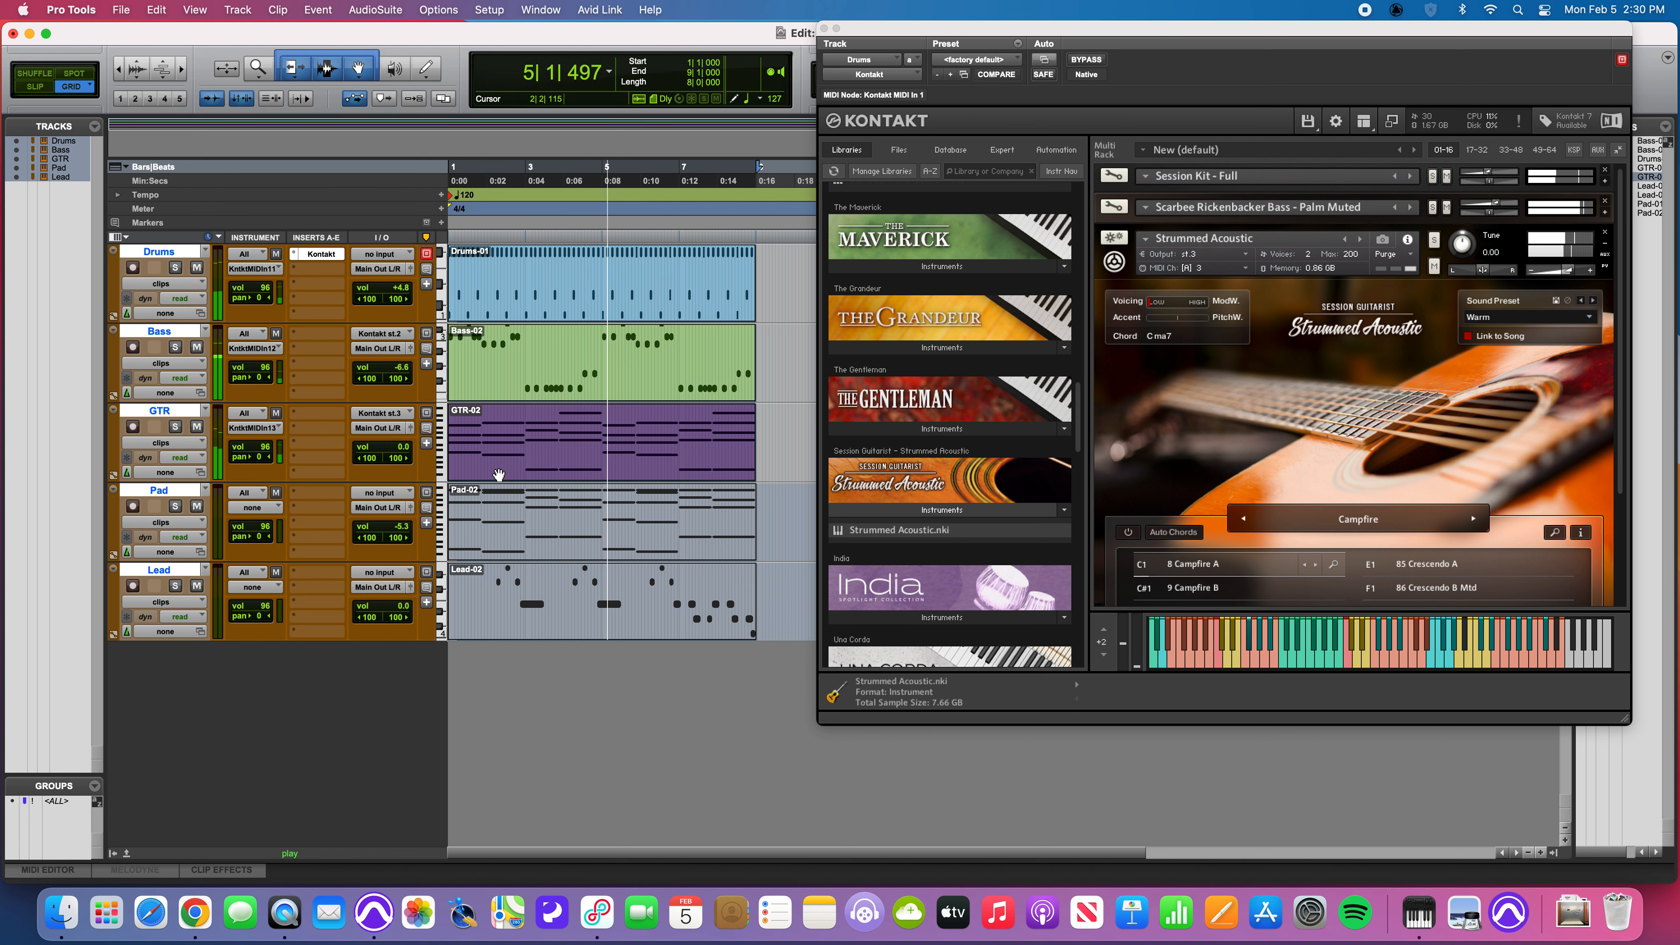
pyautogui.press('space')
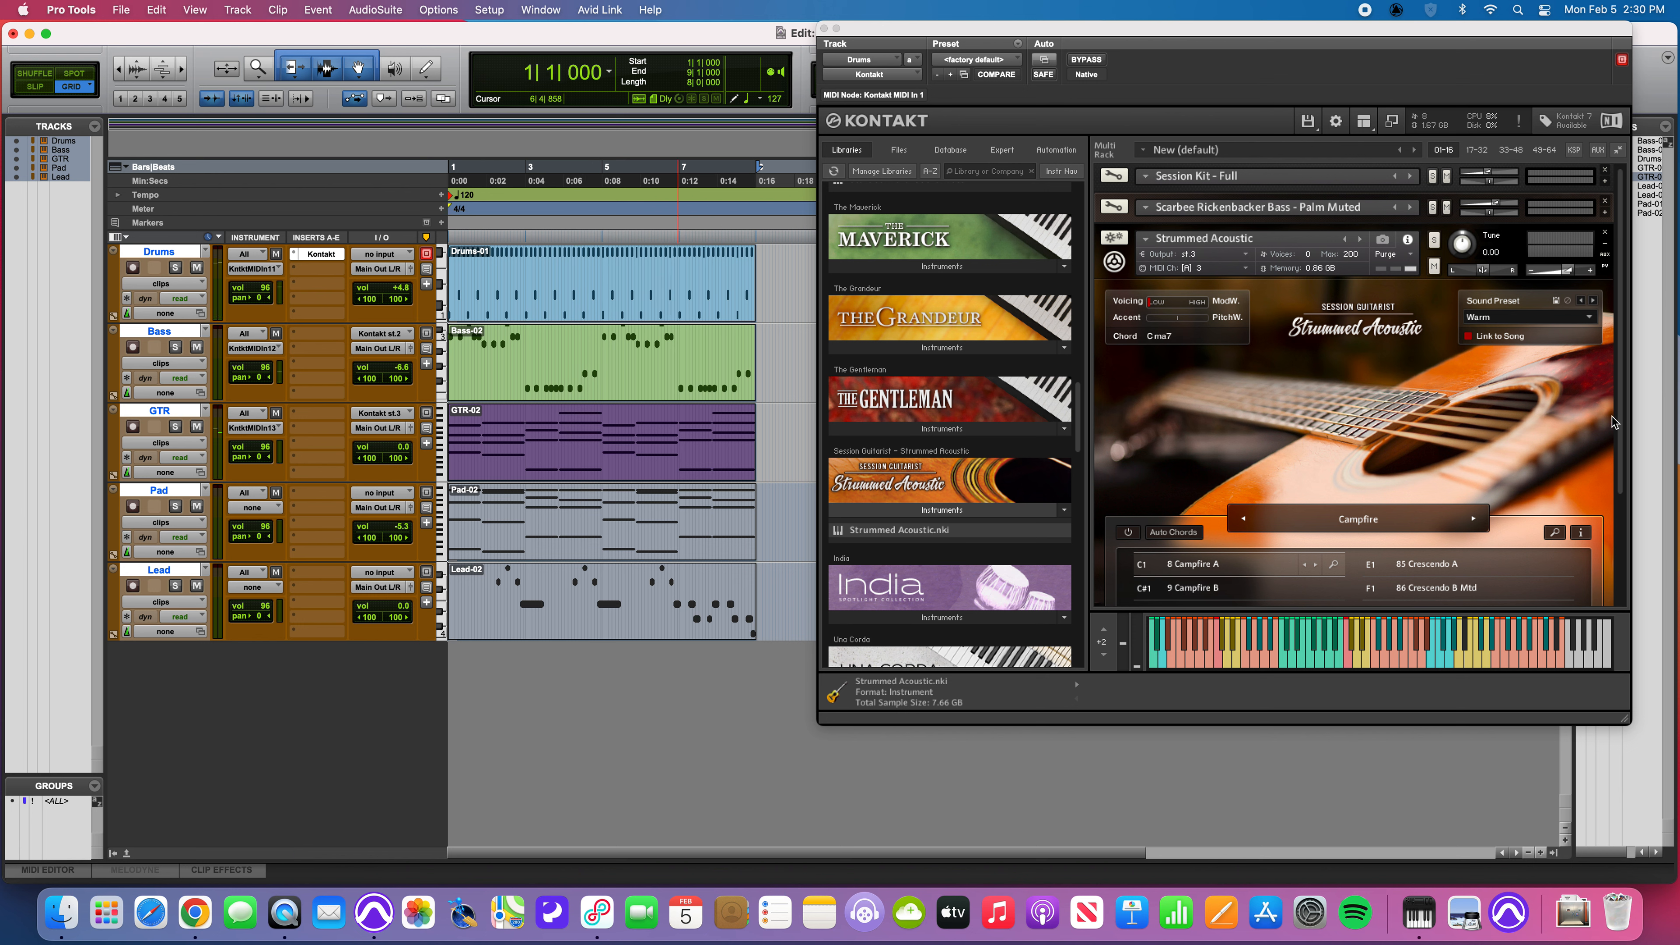
# Step: Collapse the Strummed Acoustic instrument and list the instruments of the Retro Machines Mk2 library
pyautogui.click(1604, 242)
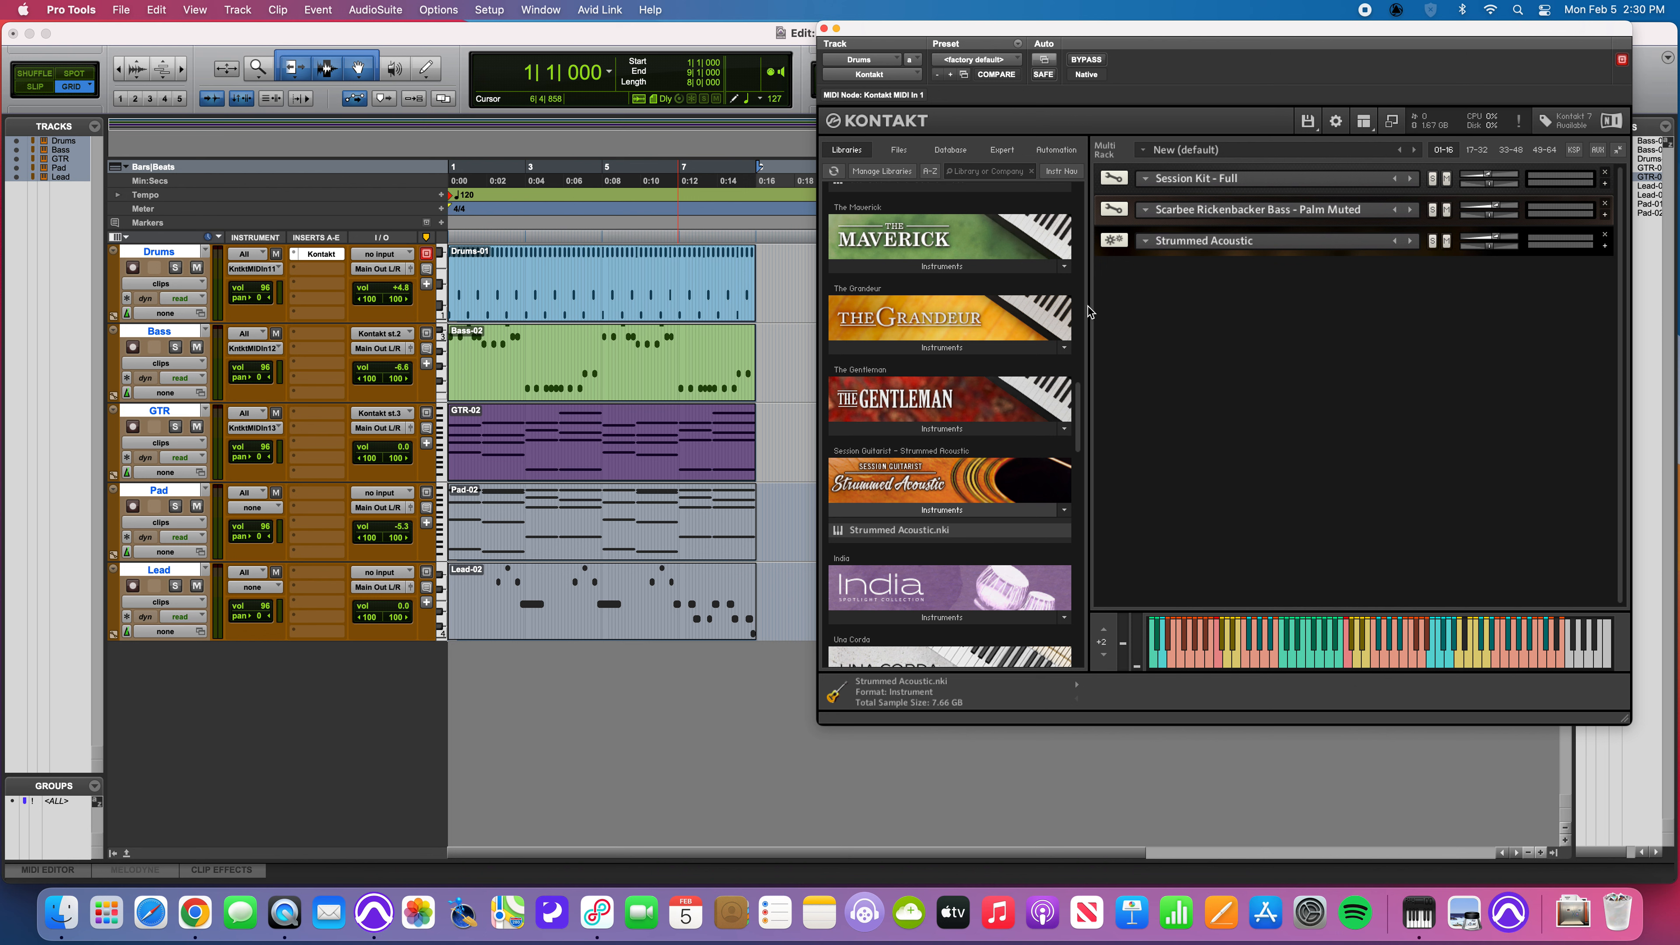
pyautogui.scroll(-5, 1007, 395)
pyautogui.scroll(-15, 1006, 395)
pyautogui.scroll(-13, 1007, 400)
pyautogui.scroll(19, 1007, 399)
pyautogui.scroll(20, 1006, 400)
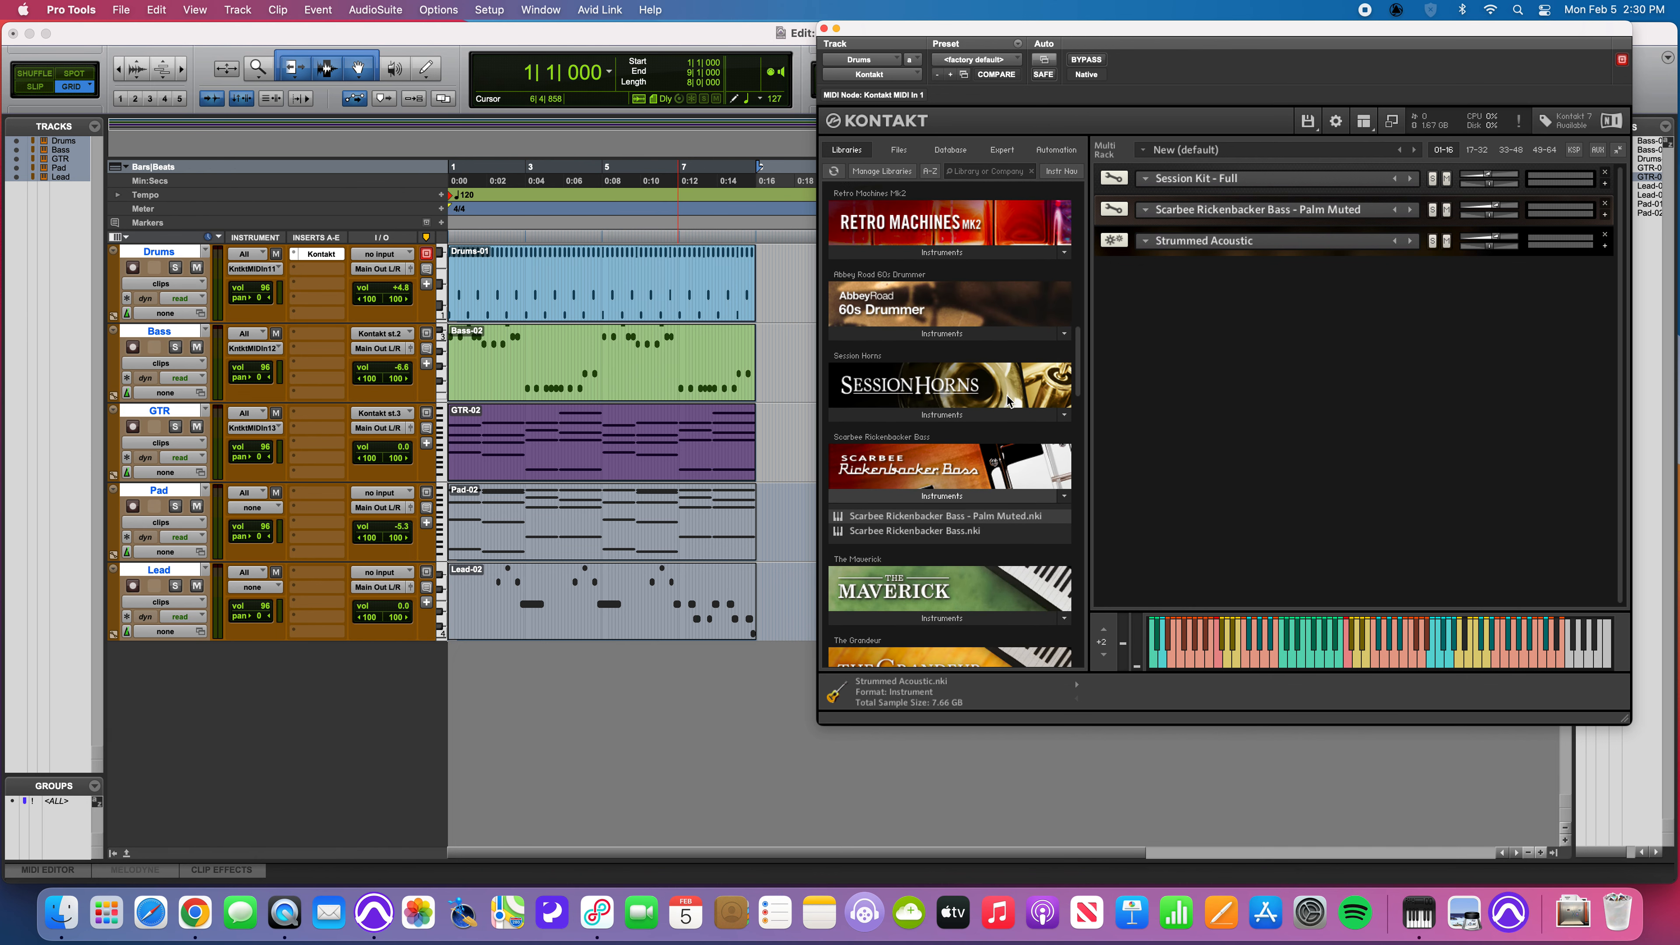
pyautogui.scroll(6, 1006, 395)
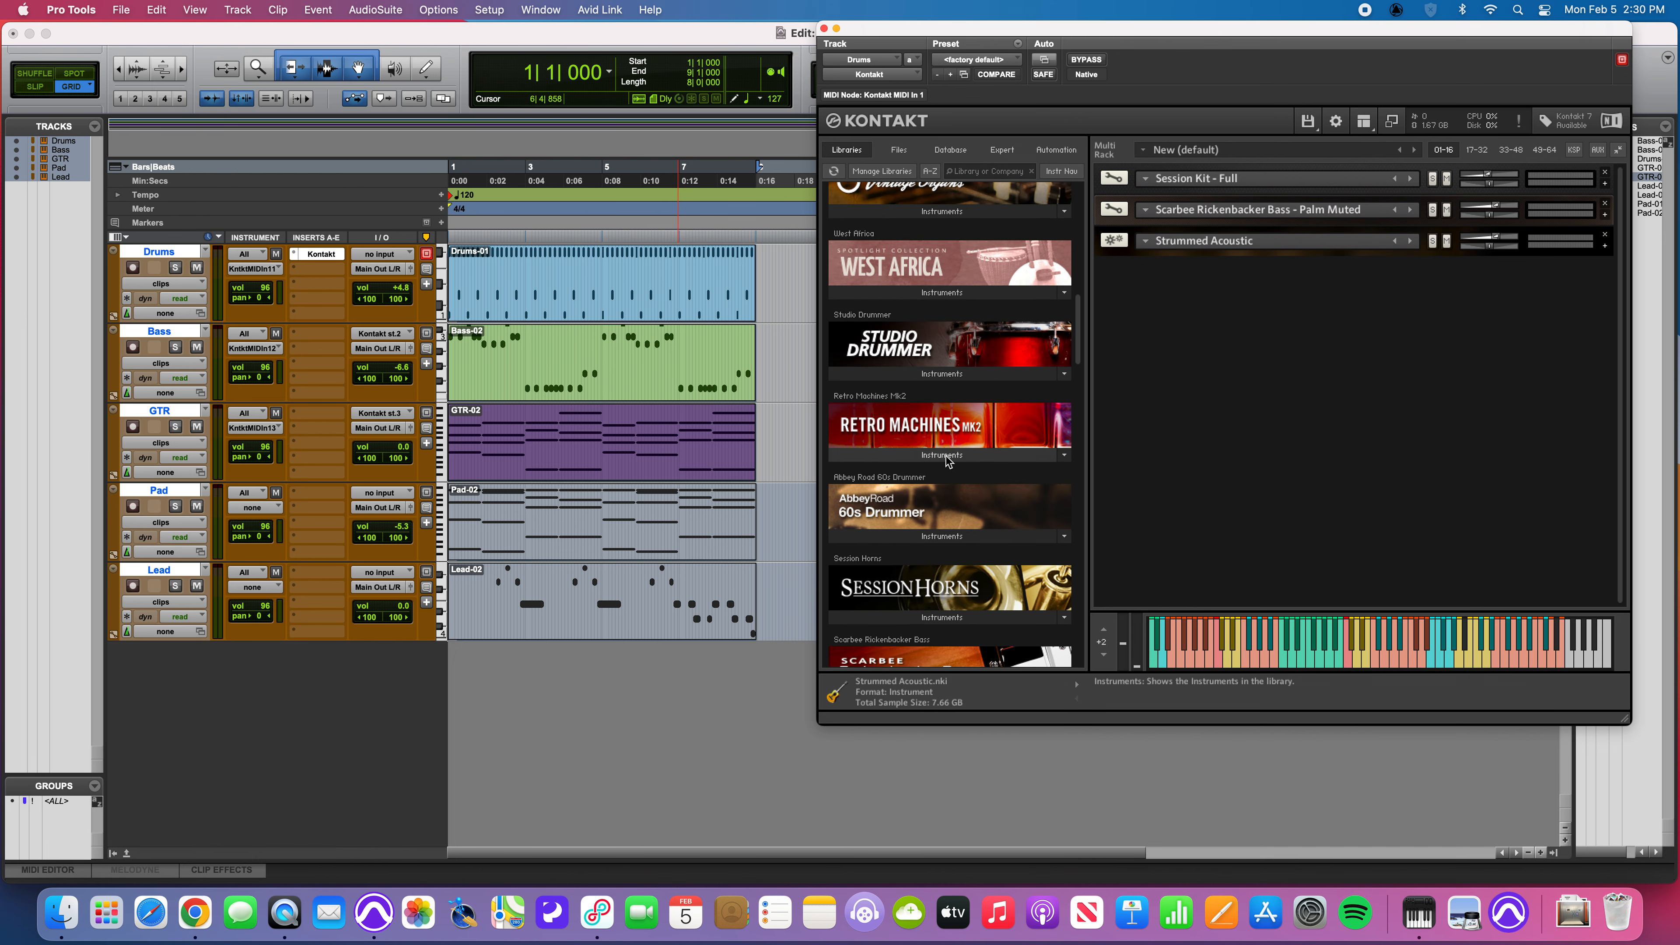
pyautogui.click(945, 456)
pyautogui.doubleClick(899, 477)
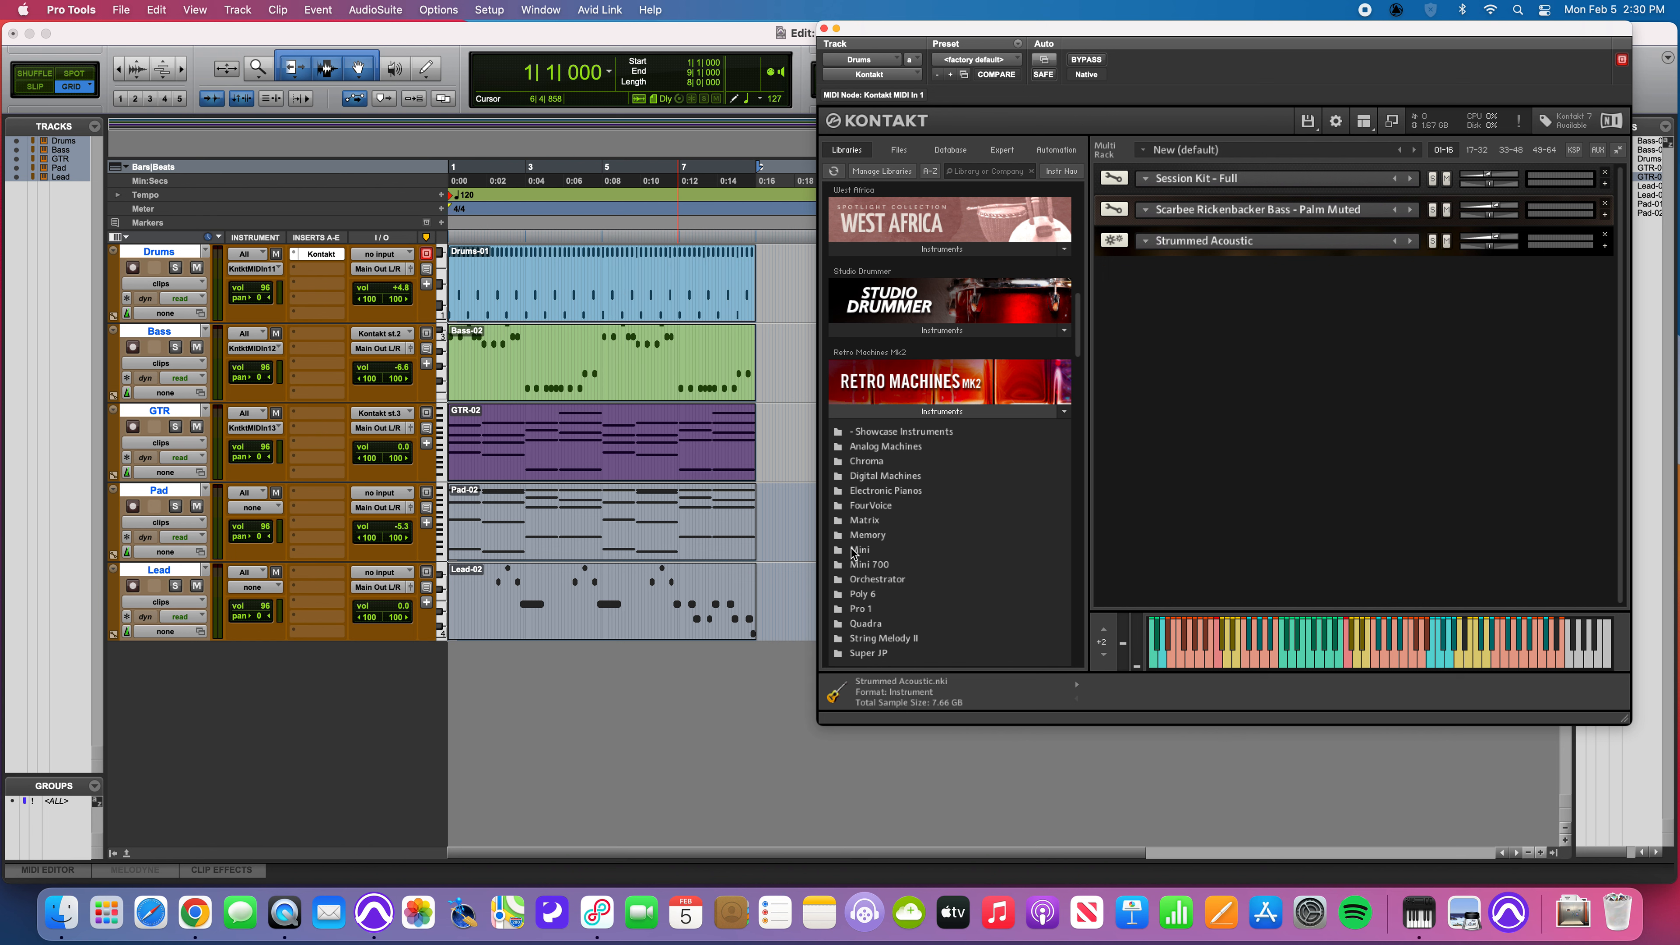
# Step: Load SuperJP Pad 1.nki from the Super JP folder of Retro Machines Mk2 into the Kontakt rack
pyautogui.click(873, 654)
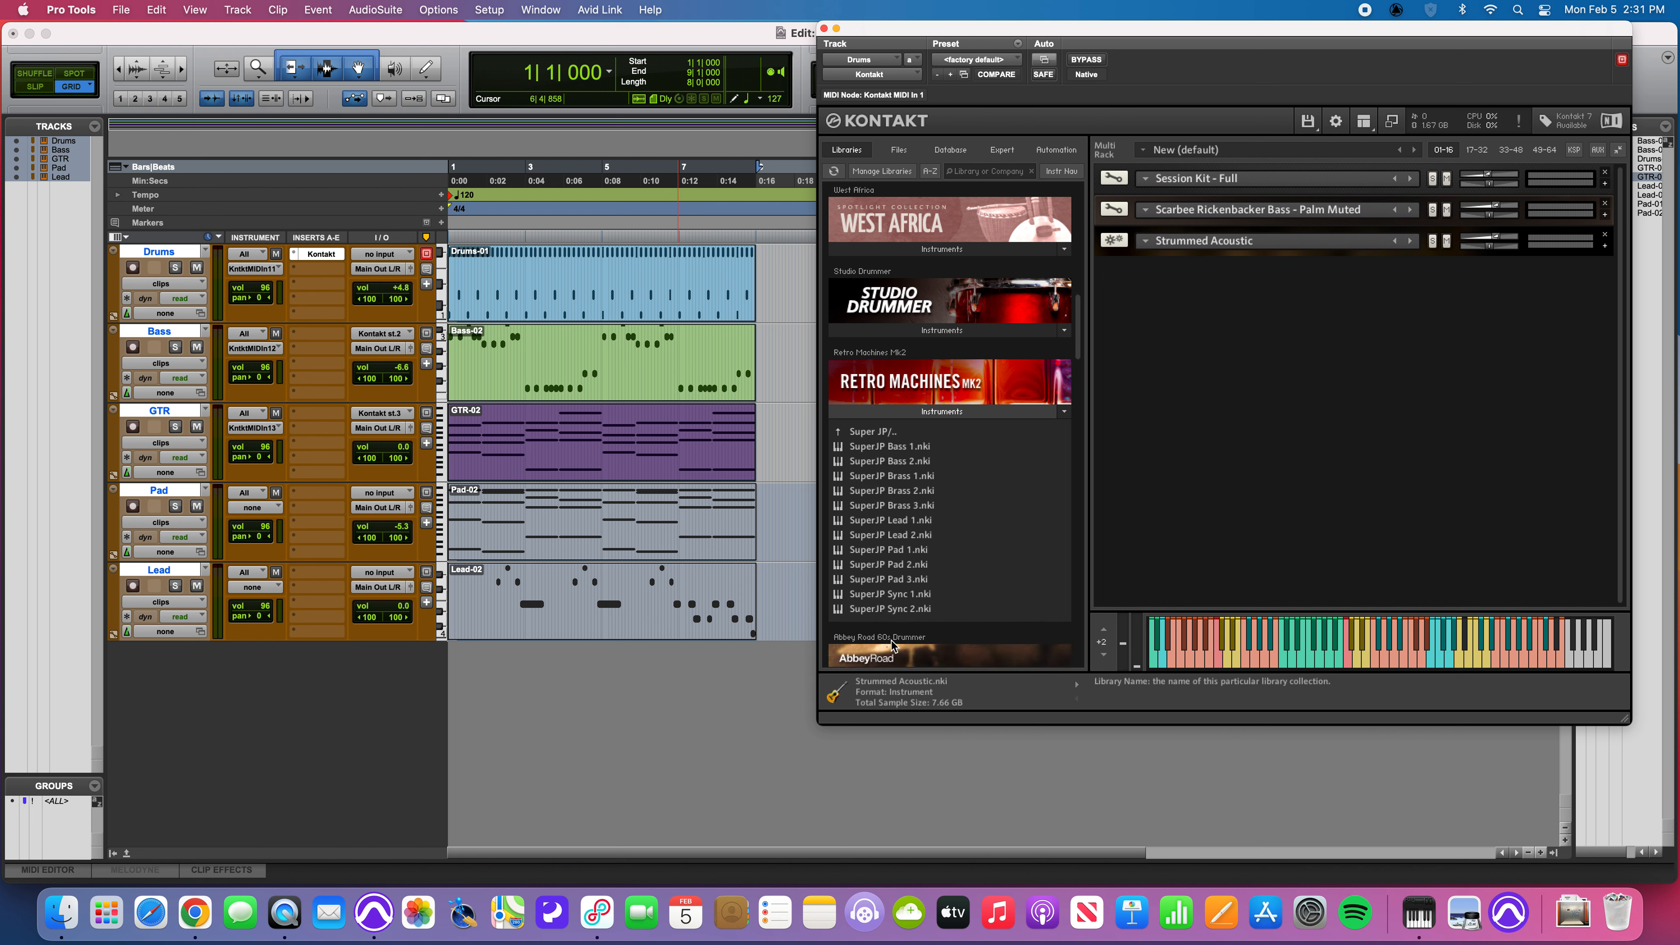
pyautogui.click(892, 550)
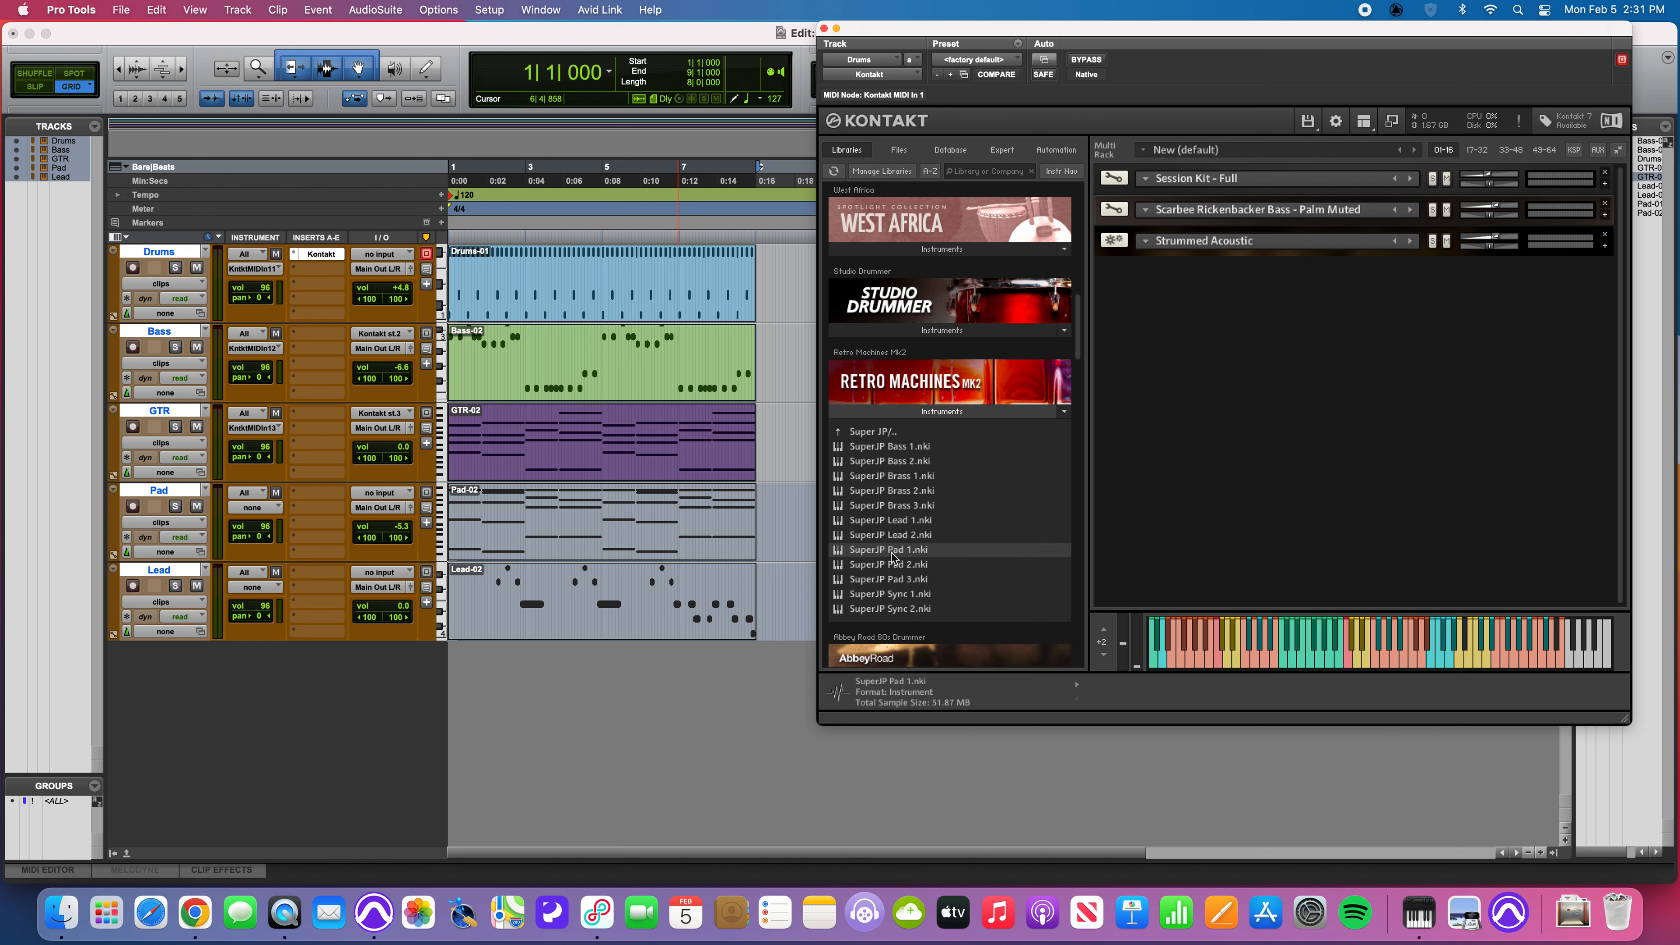
pyautogui.doubleClick(893, 550)
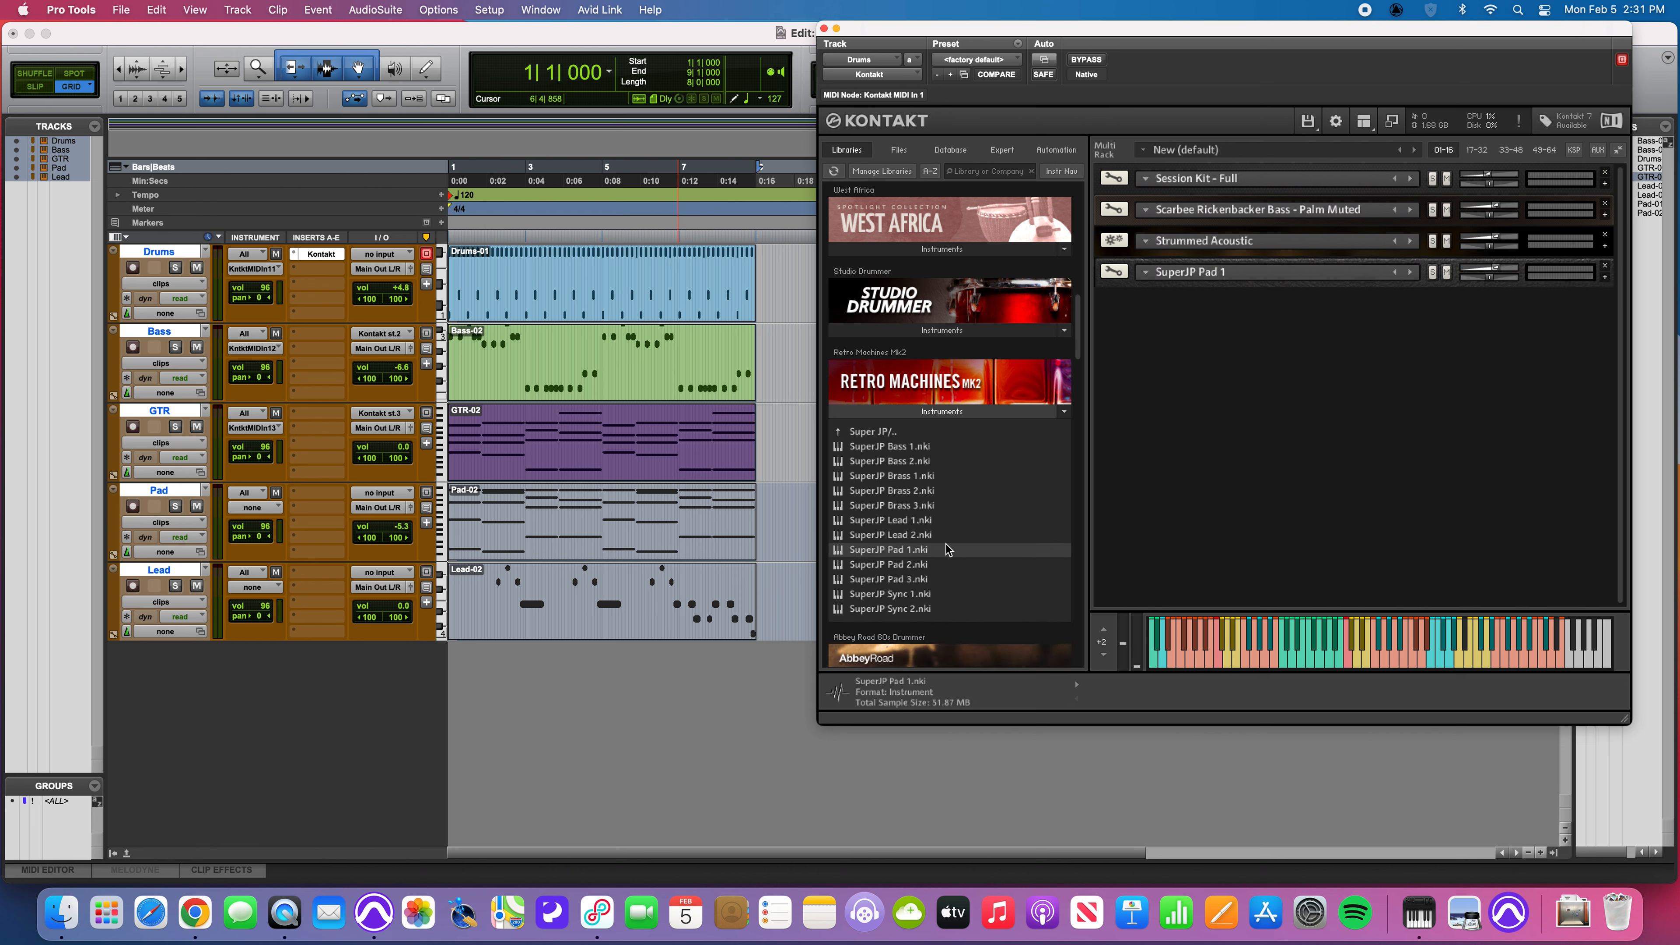
# Step: Expand the SuperJP Pad 1 instrument and set its output to st.4
pyautogui.click(1605, 279)
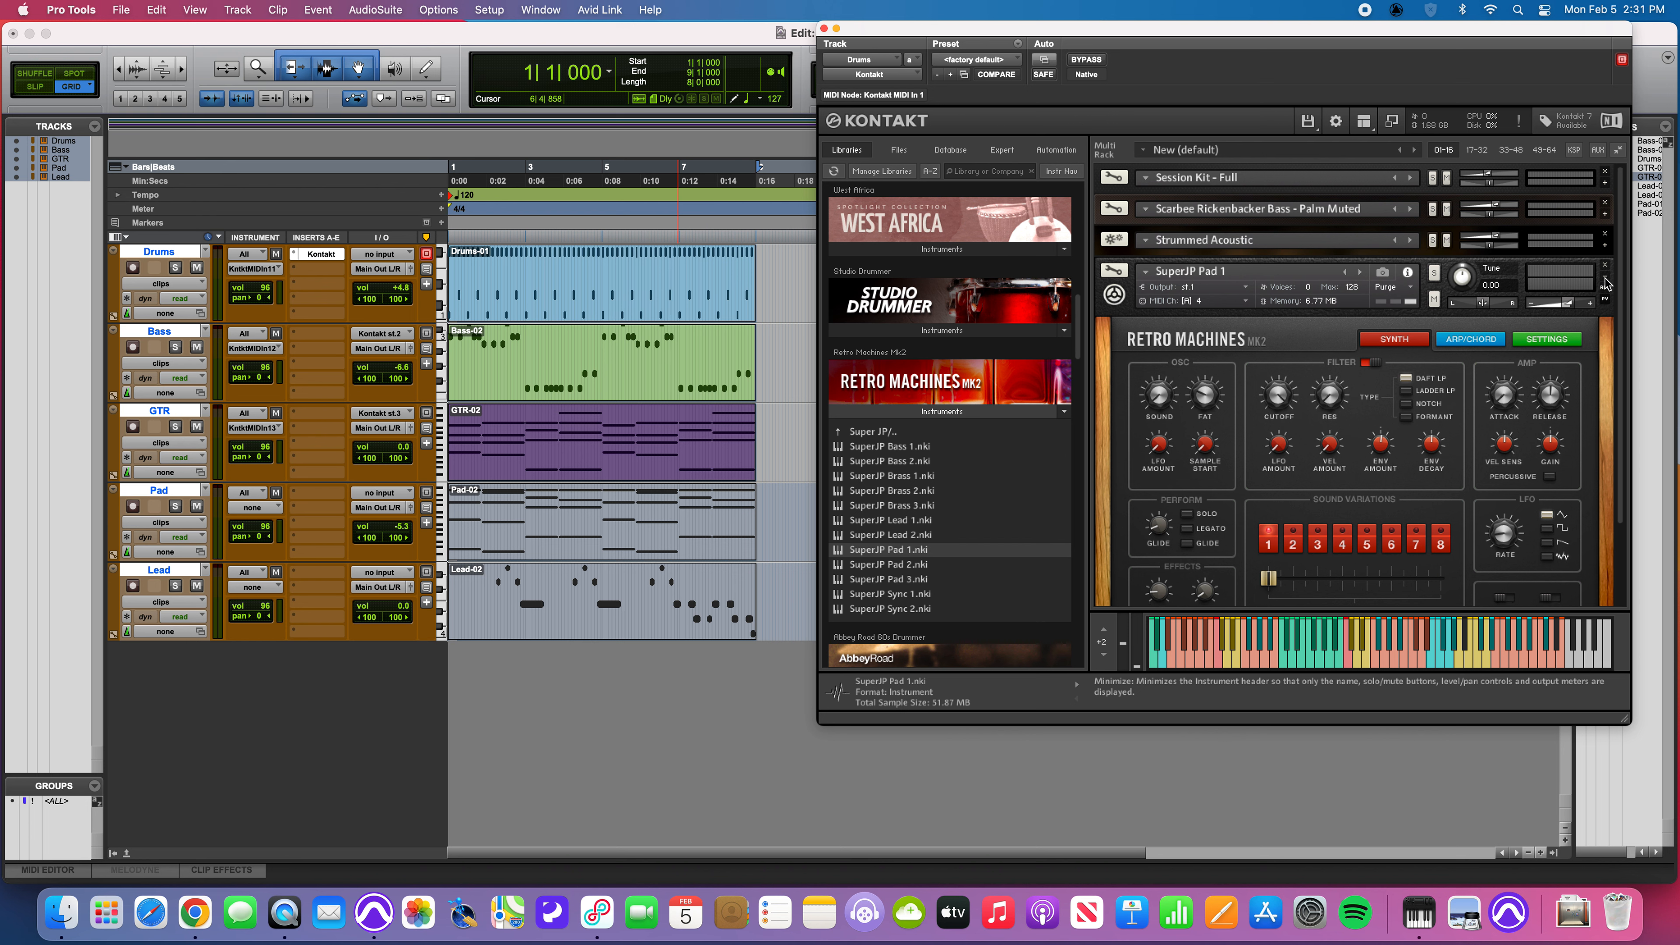
pyautogui.click(1193, 291)
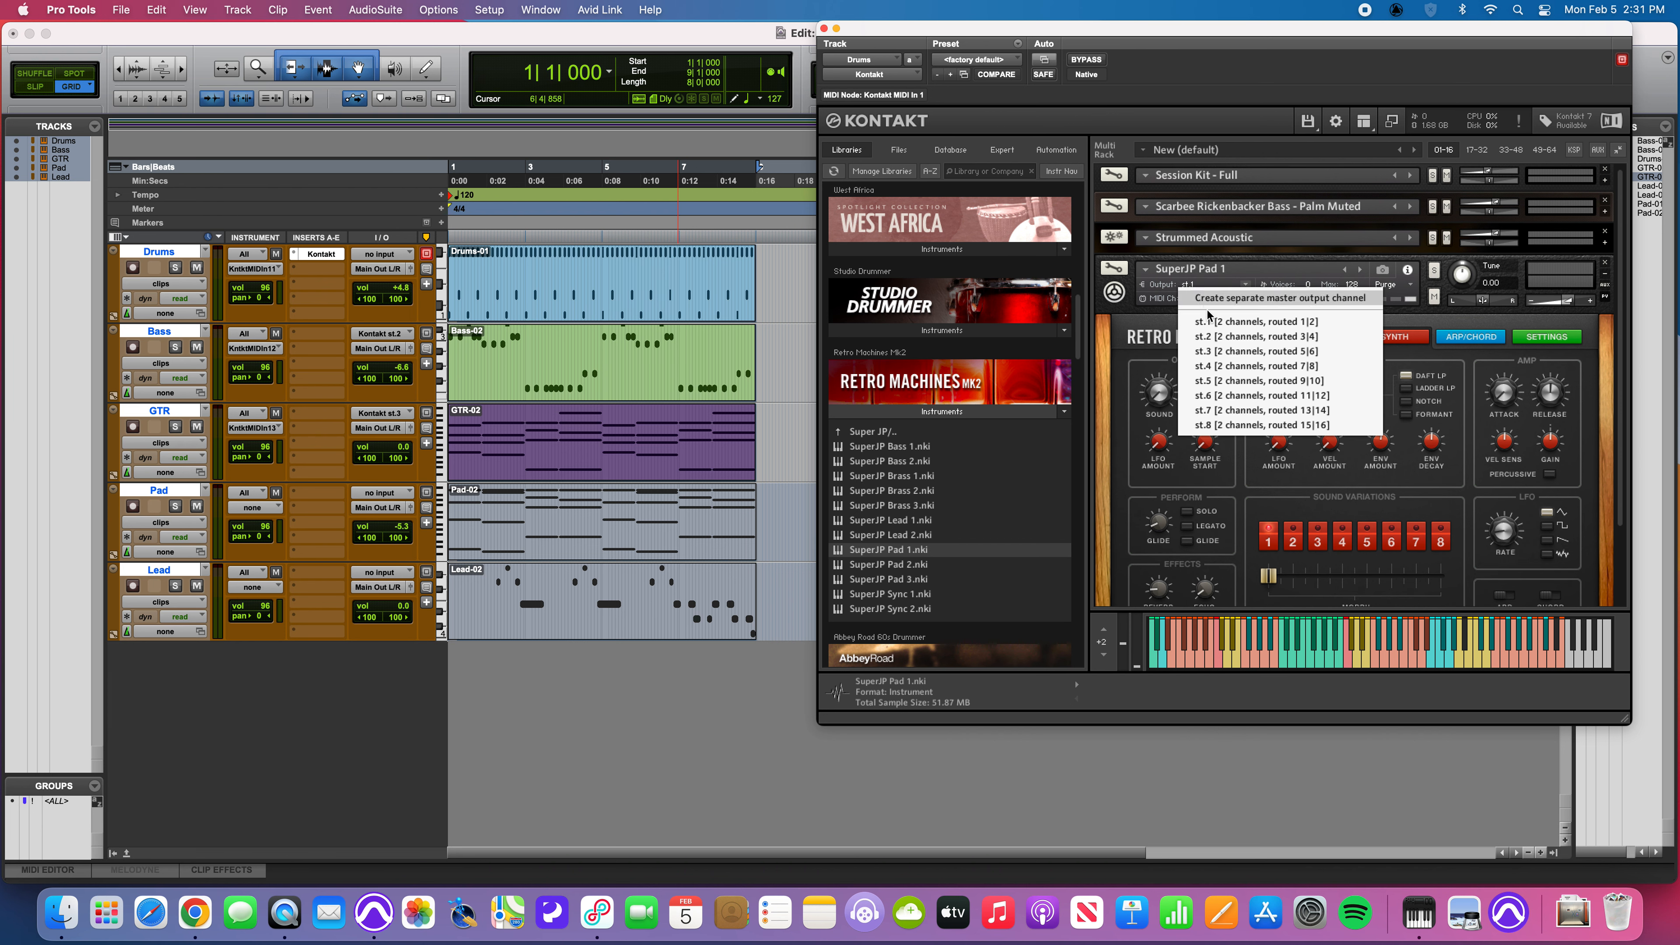
pyautogui.click(1190, 360)
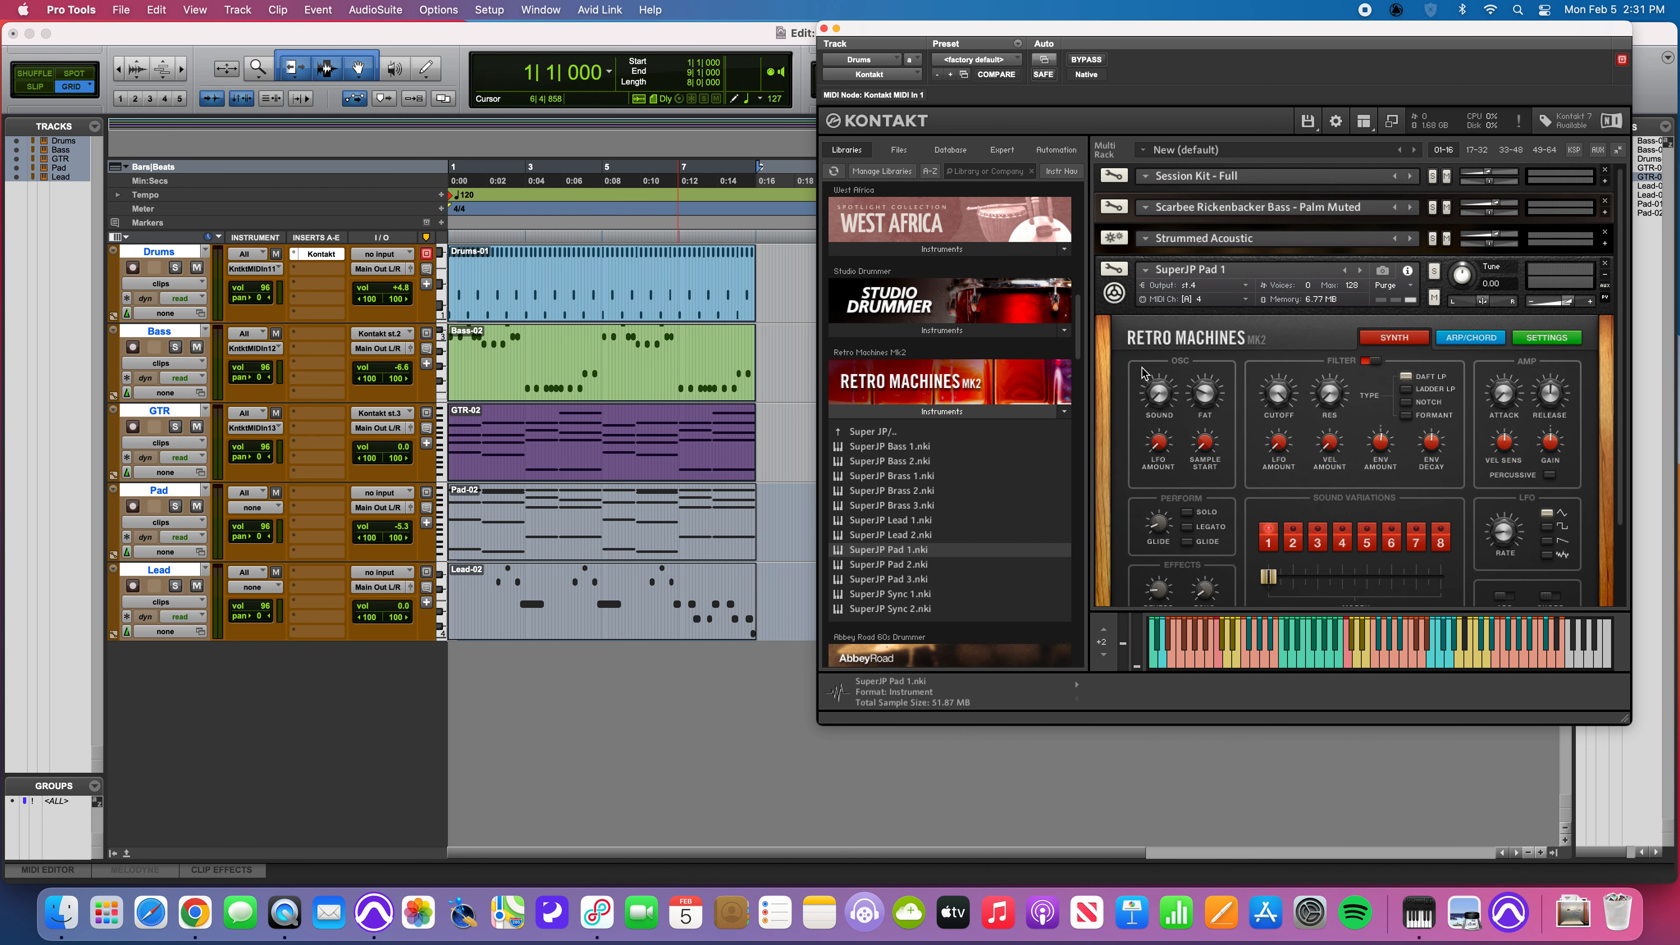
# Step: Assign the Pad track's MIDI output to Drums - Kontakt MIDI In 1, channel-4
pyautogui.click(254, 509)
pyautogui.moveTo(257, 539)
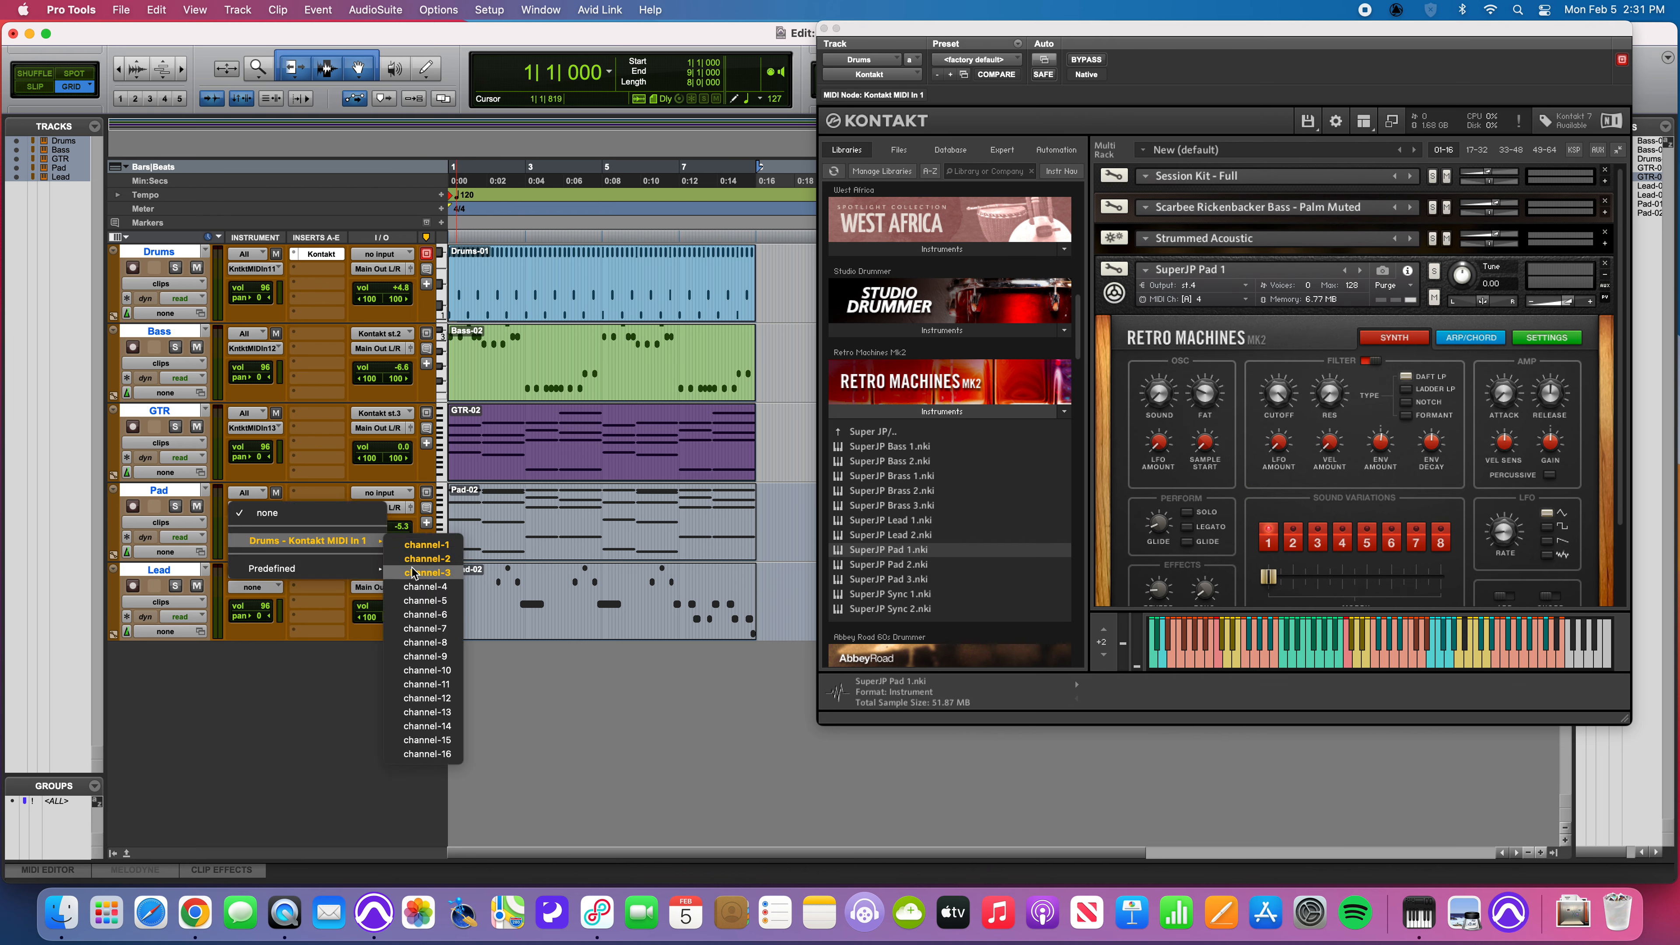
pyautogui.click(424, 586)
# Step: Set the Pad track's audio input to the Kontakt st.4 plug-in output
pyautogui.click(382, 492)
pyautogui.moveTo(384, 521)
pyautogui.moveTo(504, 527)
pyautogui.click(637, 553)
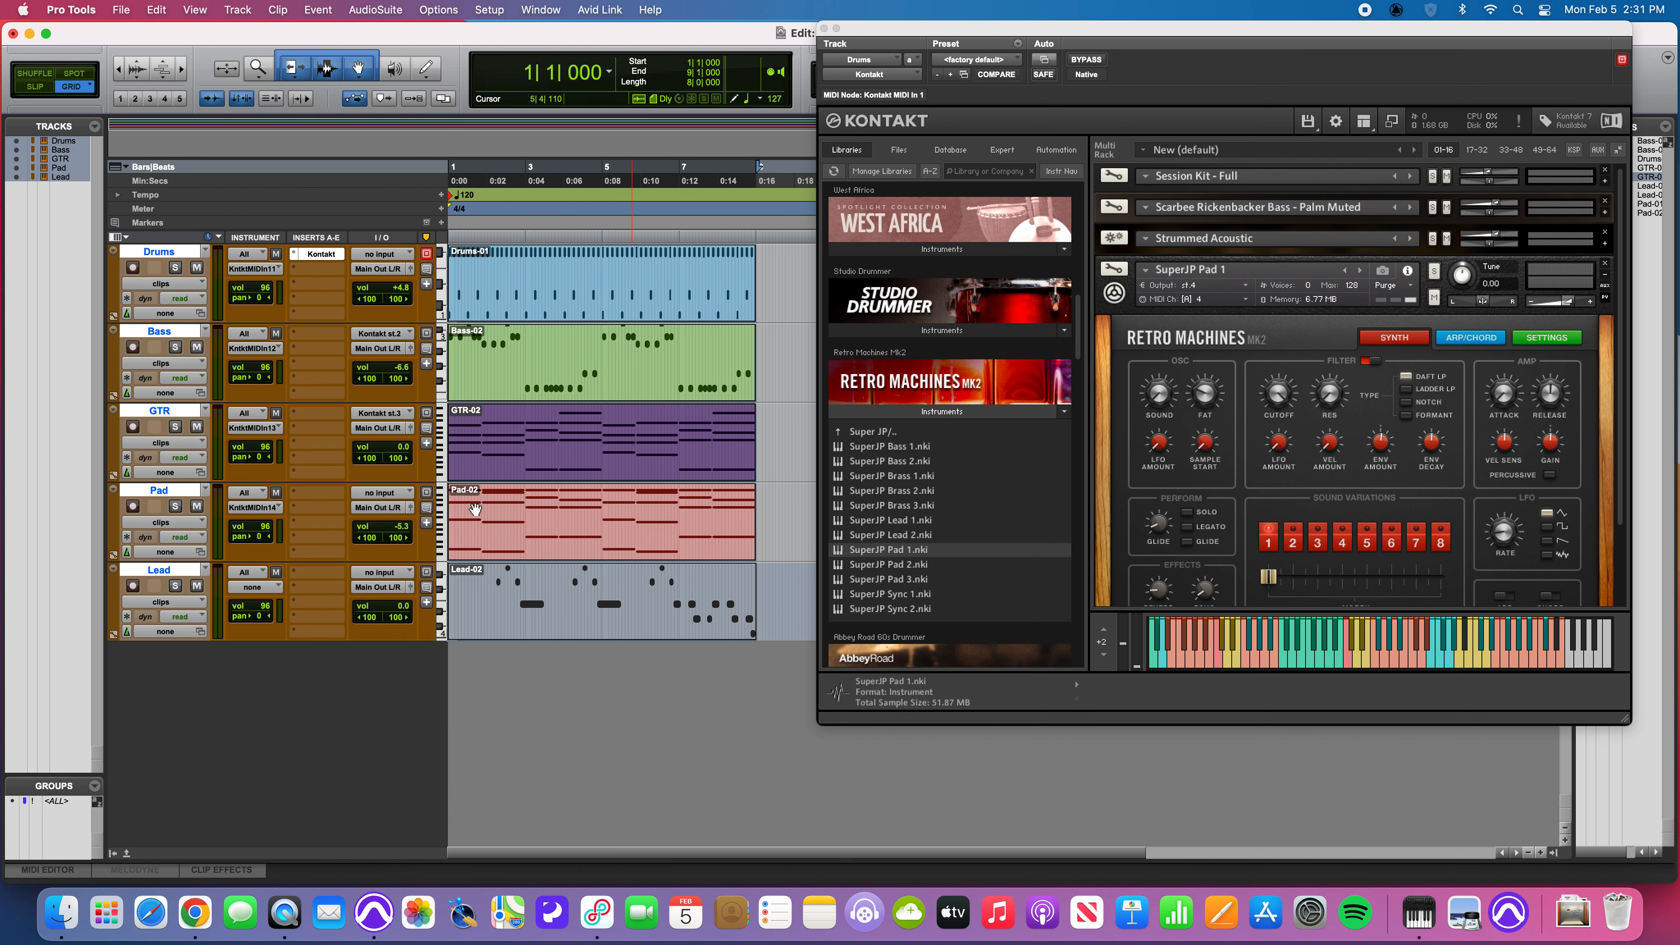
pyautogui.click(693, 558)
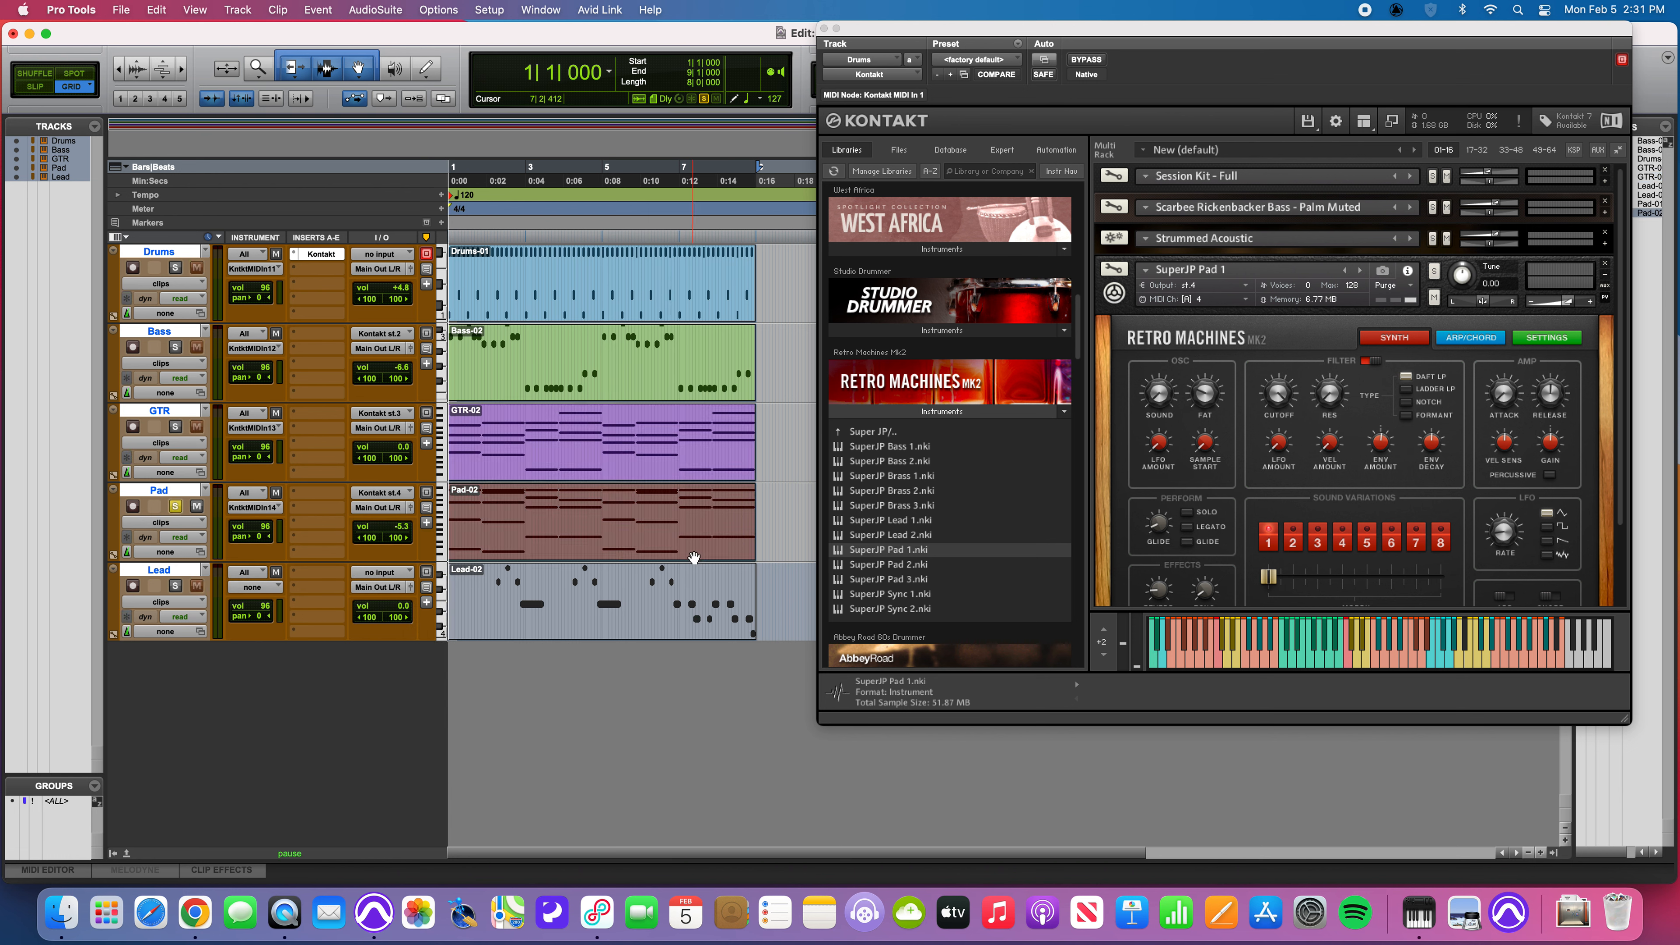
# Step: Switch the SuperJP pad instrument in the Kontakt rack to SuperJP Pad 3 and audition it with the Pad track in solo
pyautogui.press('space')
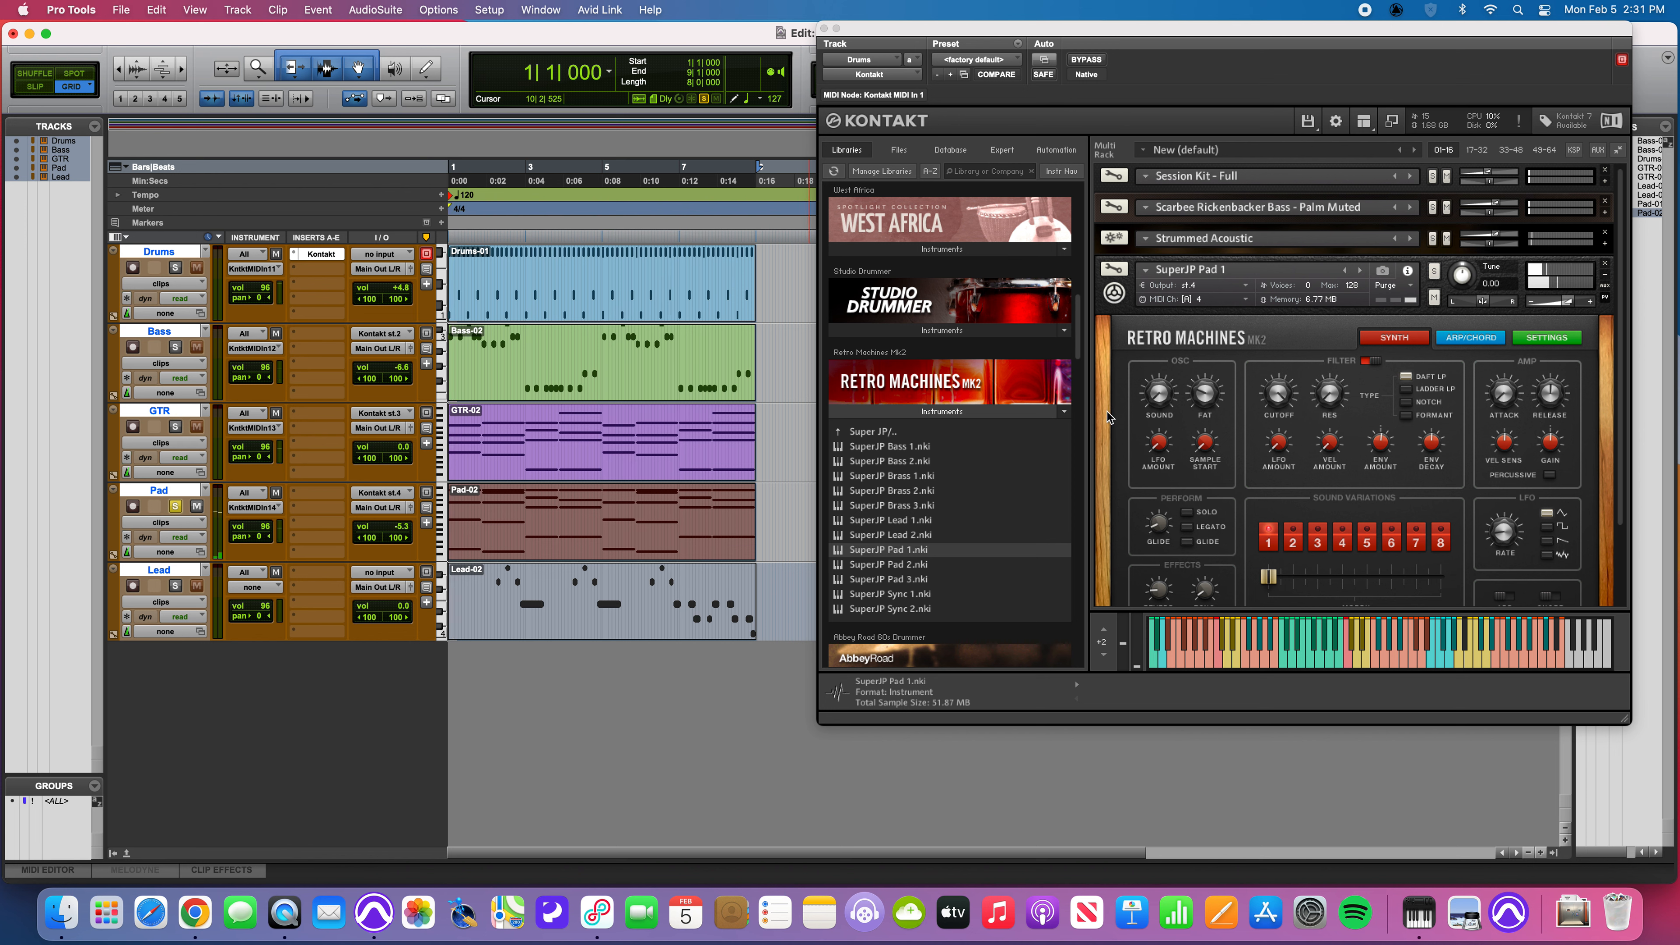
pyautogui.click(1358, 275)
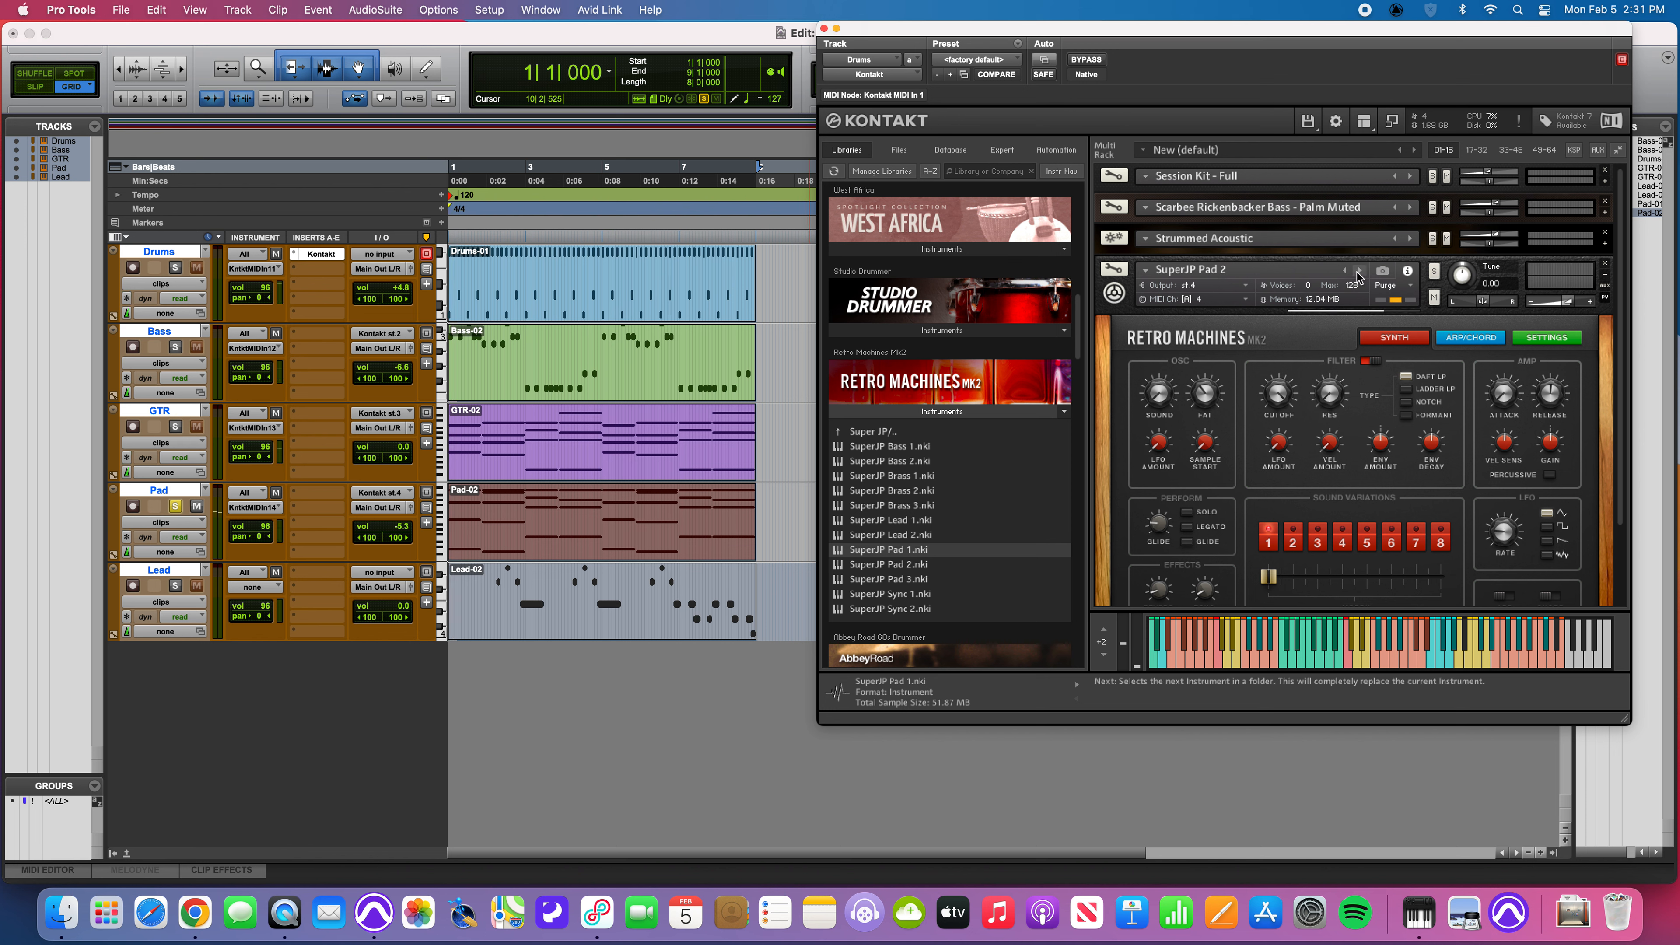
pyautogui.press('space')
pyautogui.press('space')
pyautogui.press('space')
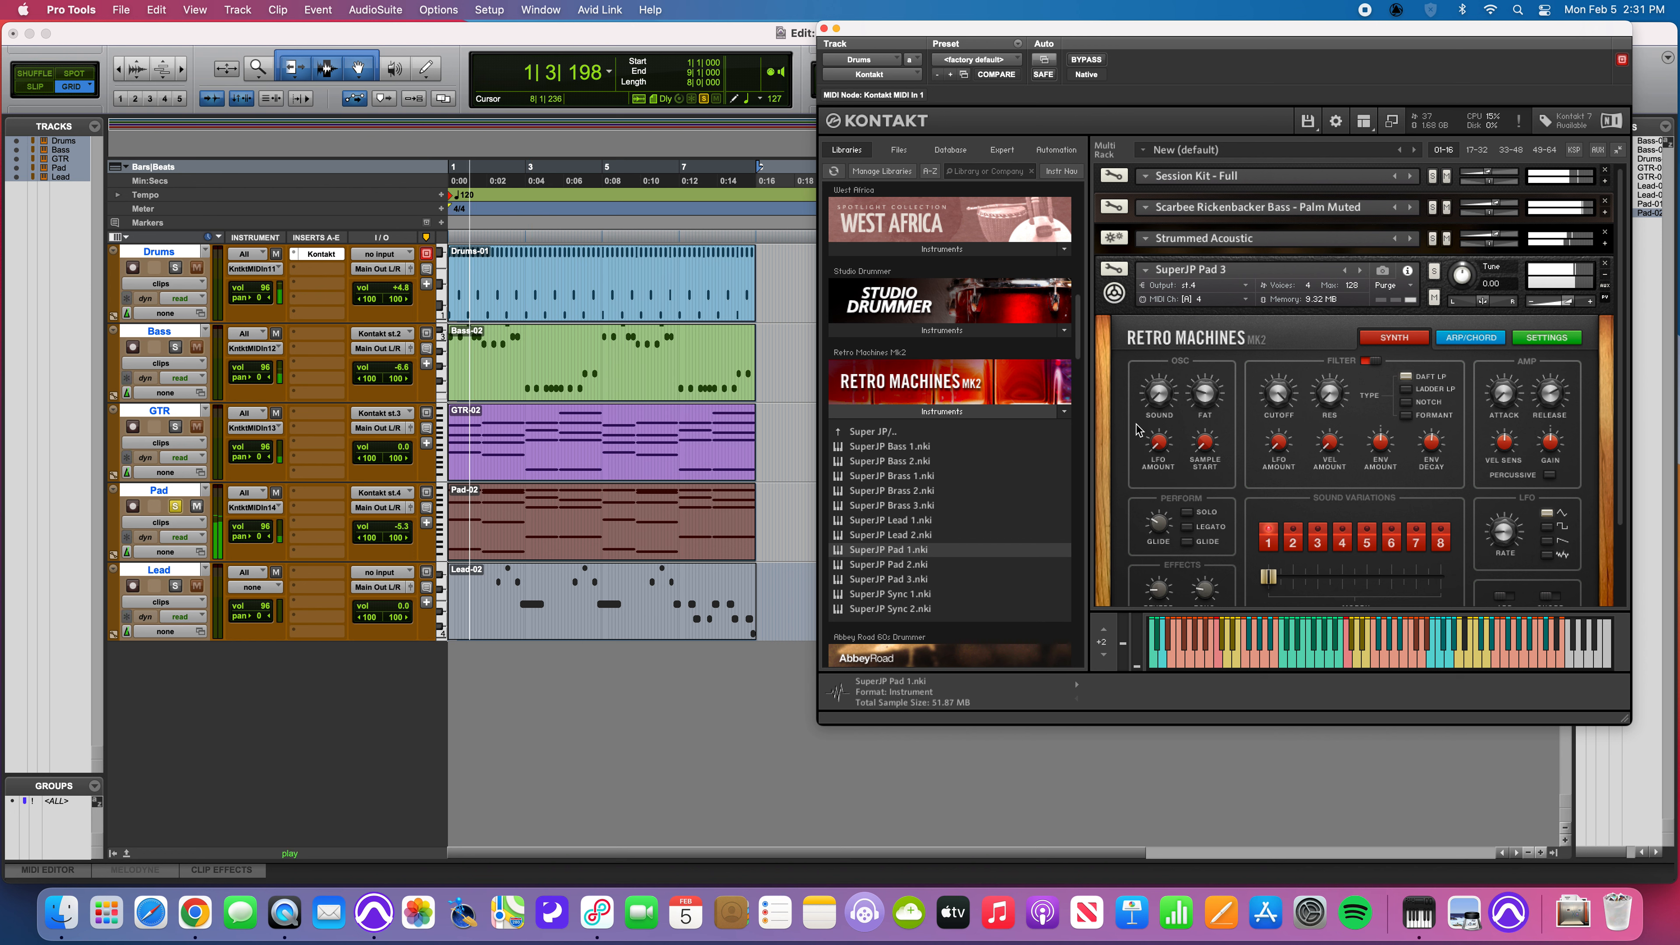
pyautogui.press('space')
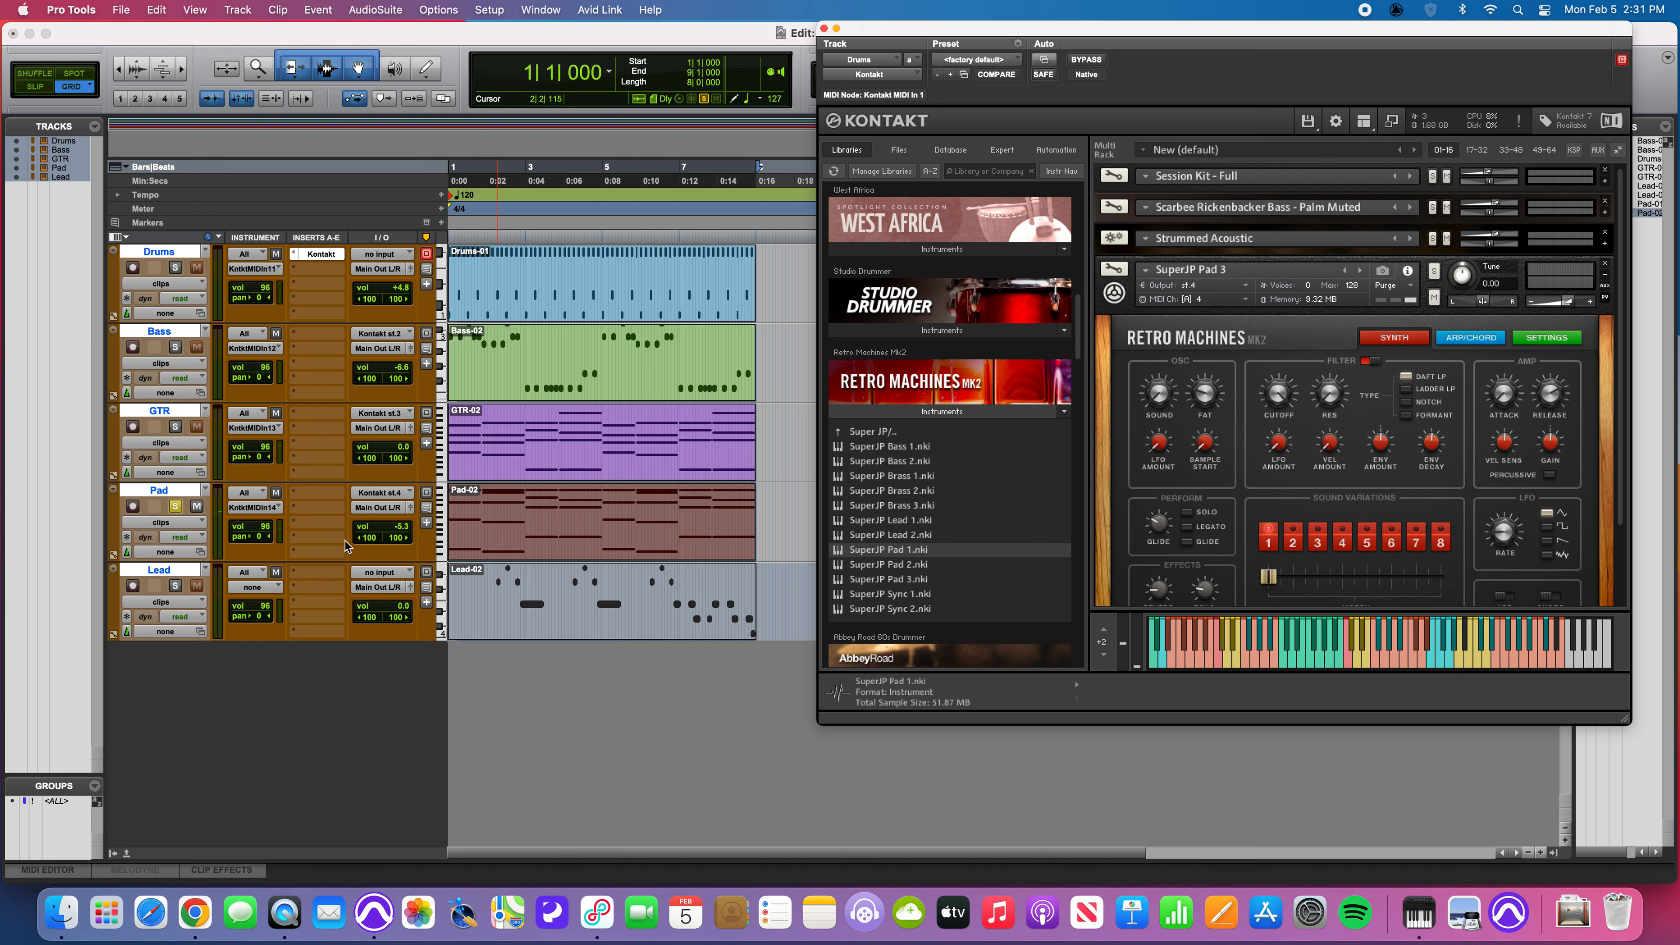
# Step: Clear the Pad track's solo and lower its volume to -9.3 dB while all tracks play
pyautogui.click(175, 506)
pyautogui.press('space')
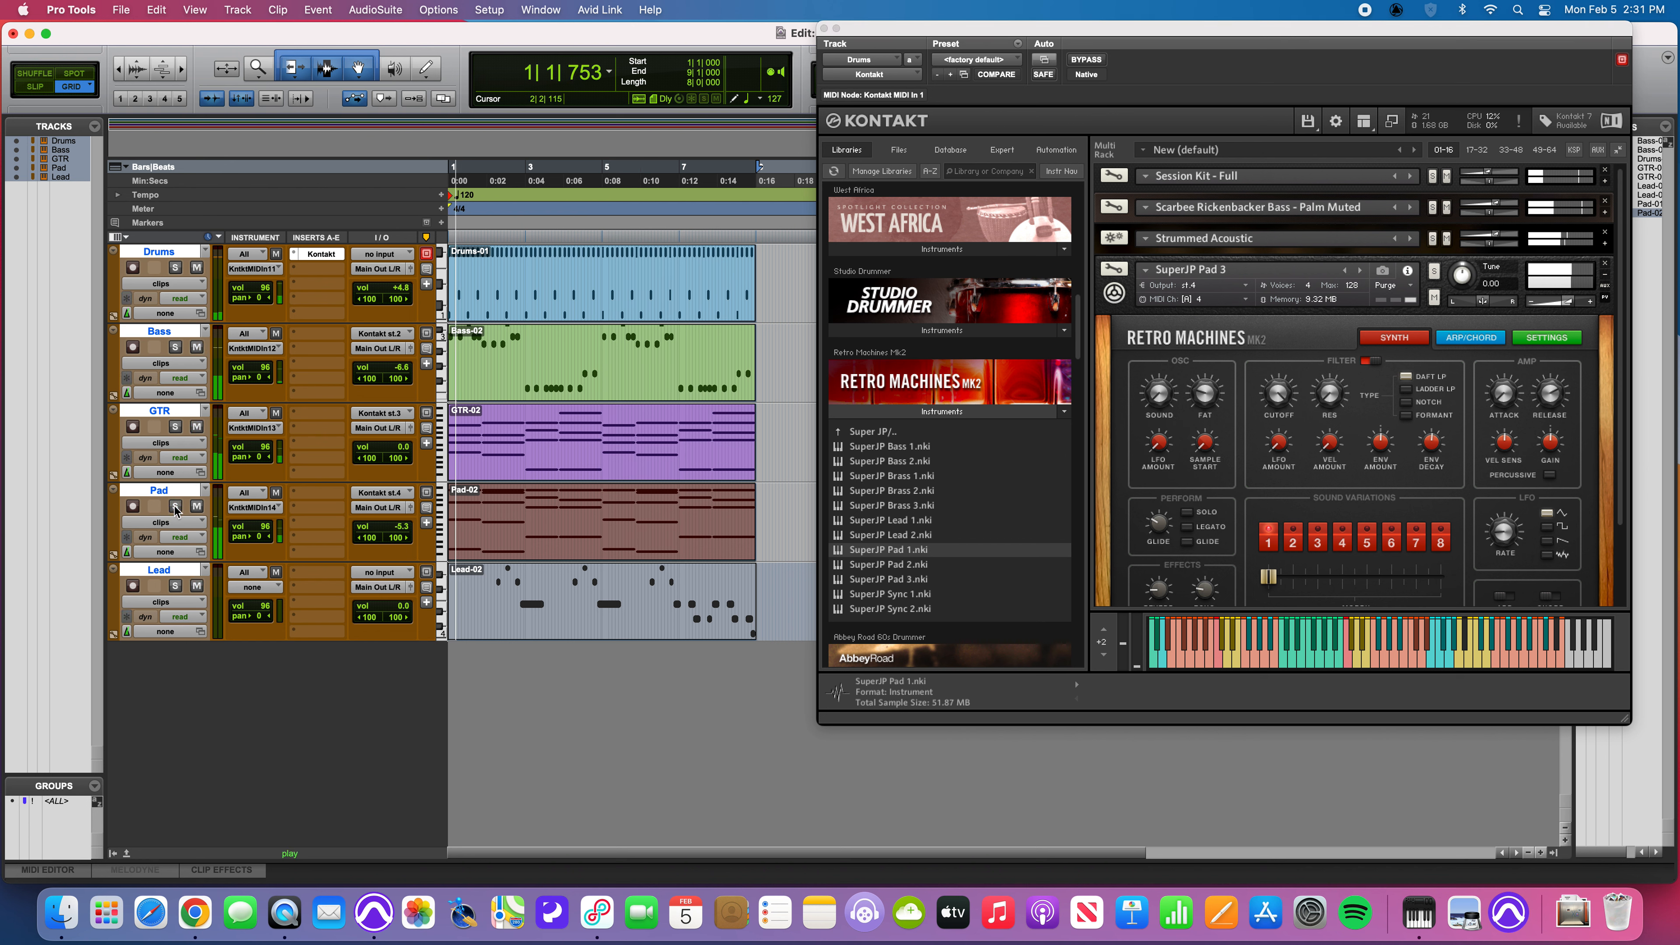
pyautogui.moveTo(390, 528); pyautogui.dragTo(393, 537)
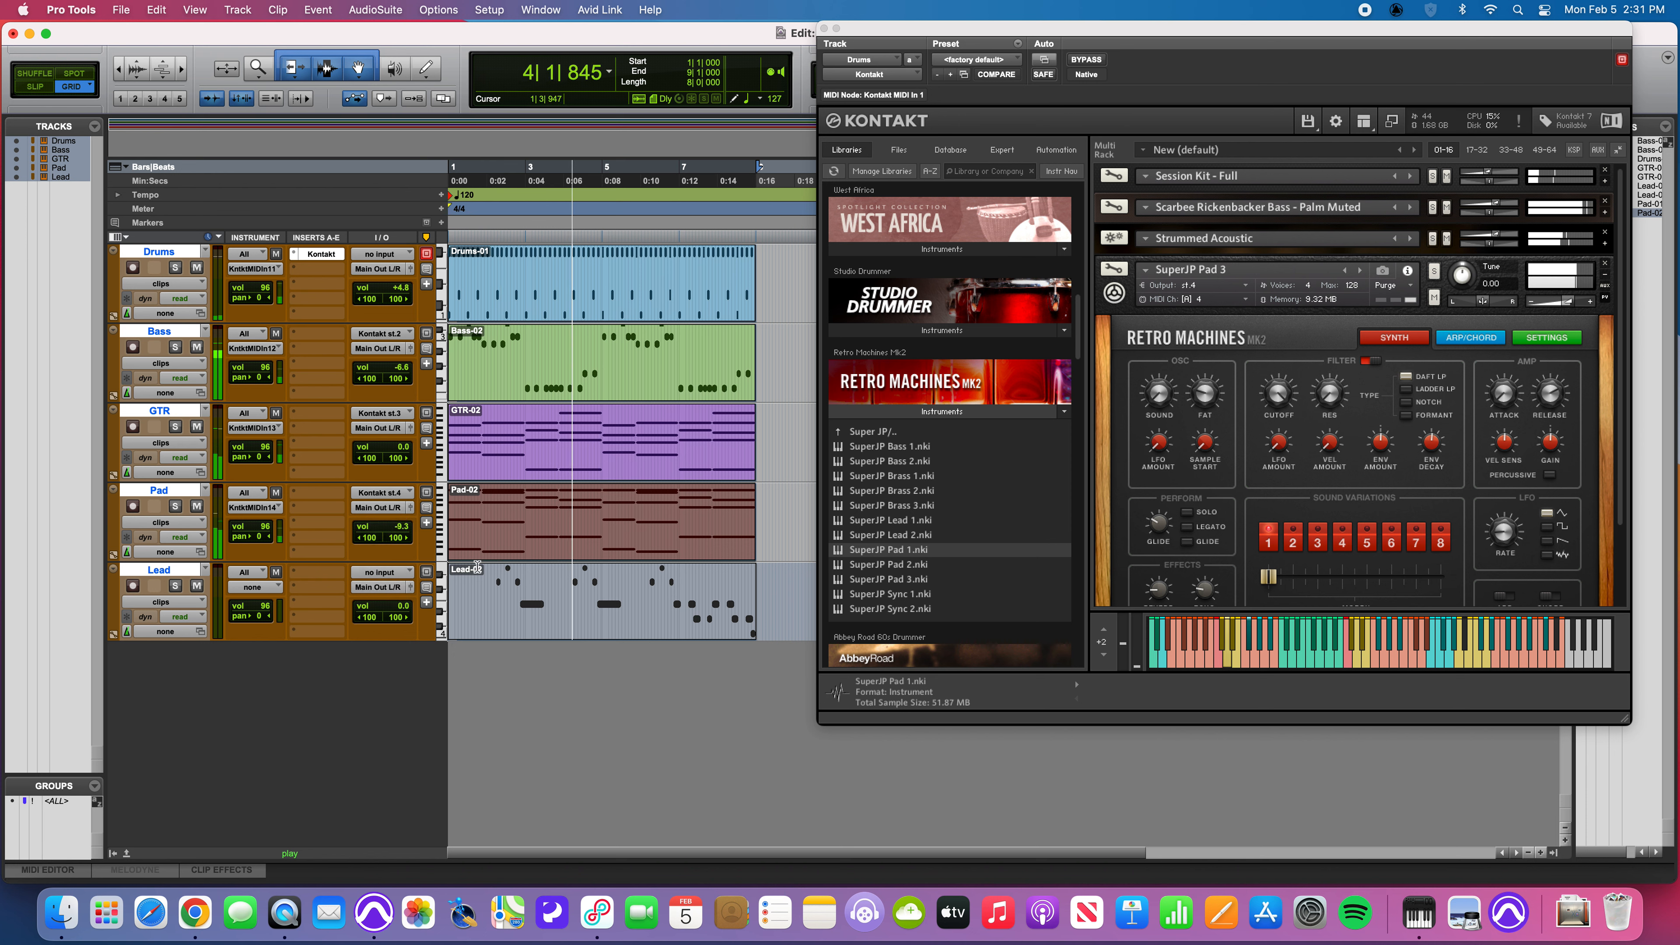
pyautogui.press('space')
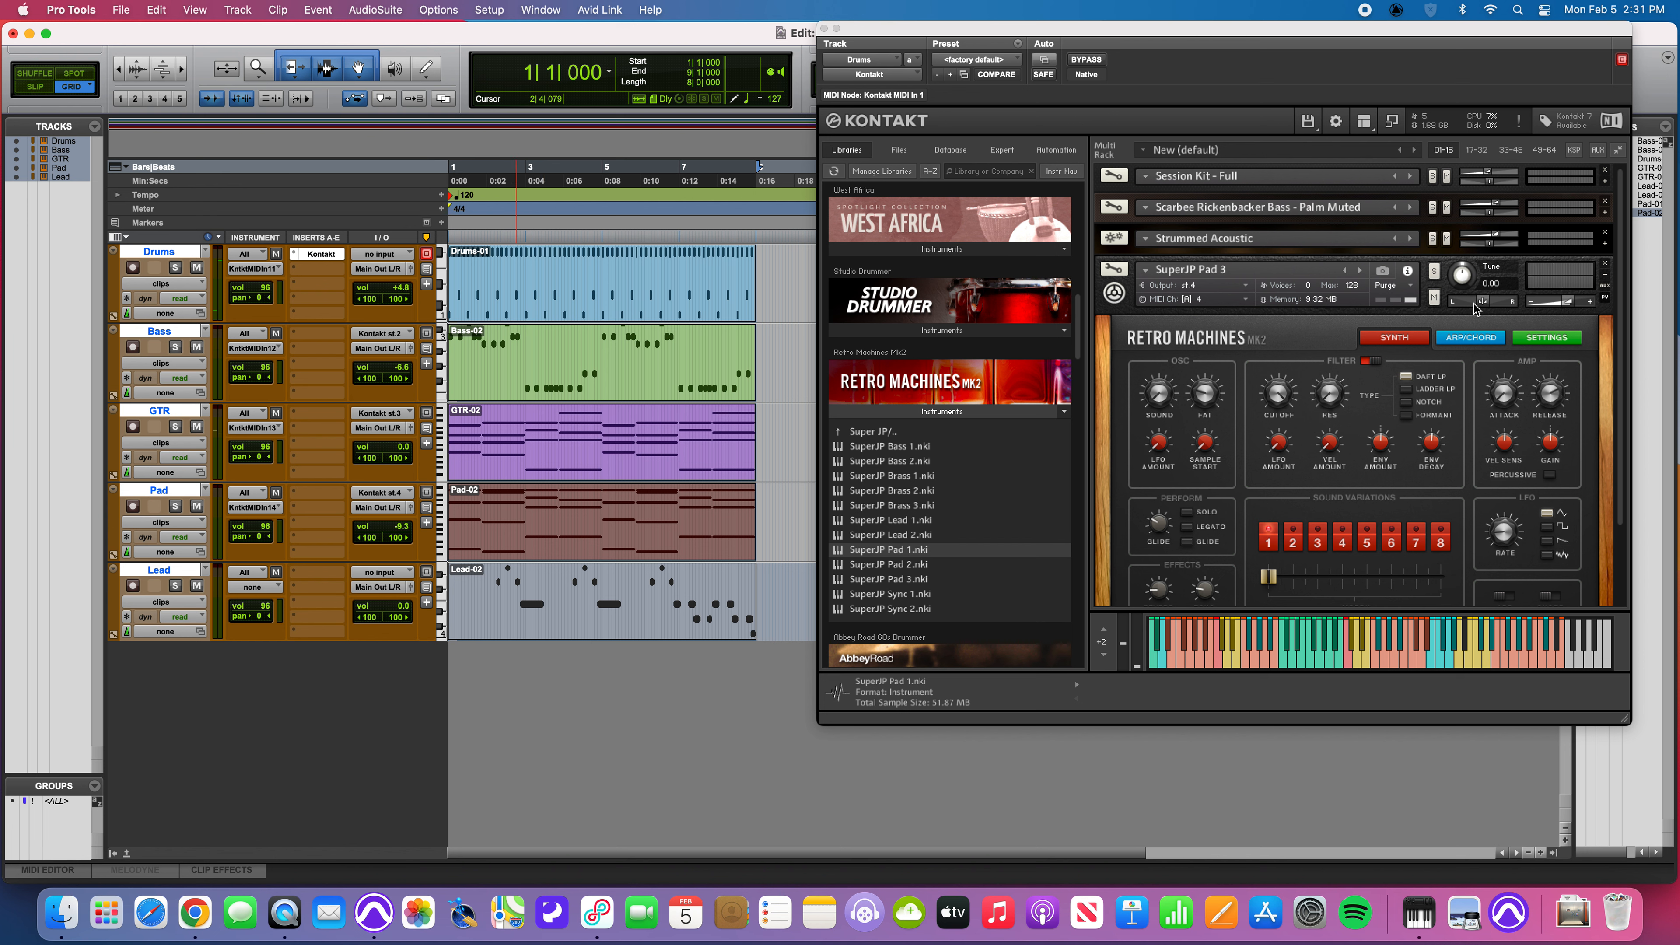
# Step: Collapse the SuperJP Pad 3 instrument and load Electric Mint (Melody).nki from the Session Guitarist - Electric Mint library
pyautogui.click(1605, 273)
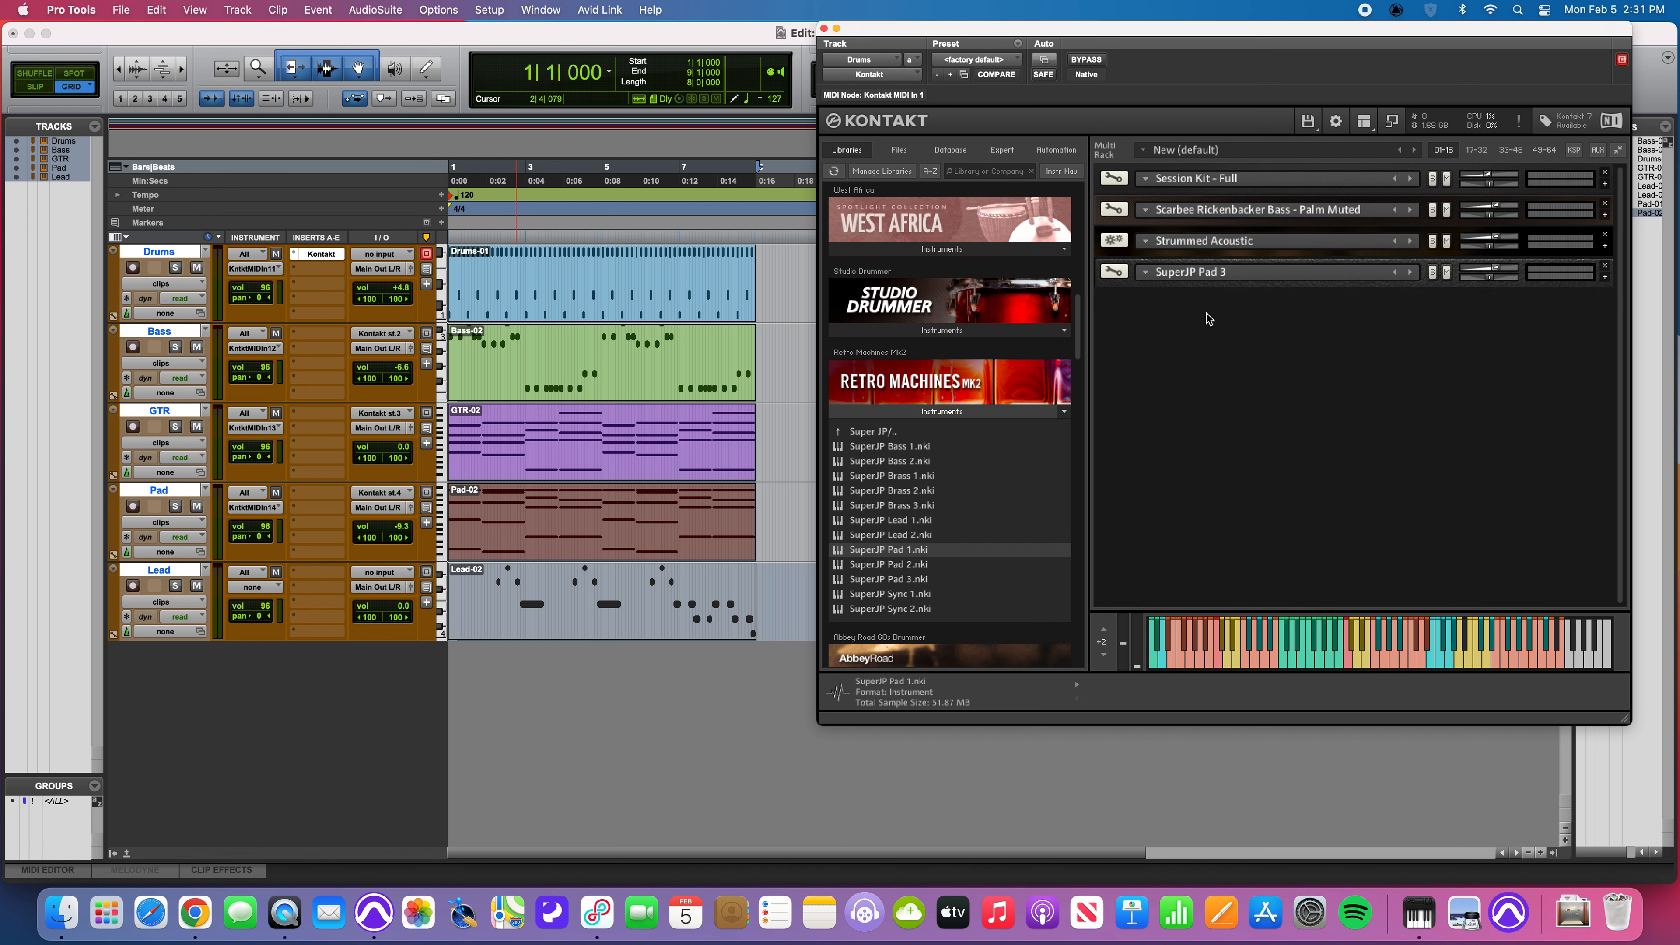
pyautogui.moveTo(1077, 300); pyautogui.dragTo(1101, 552)
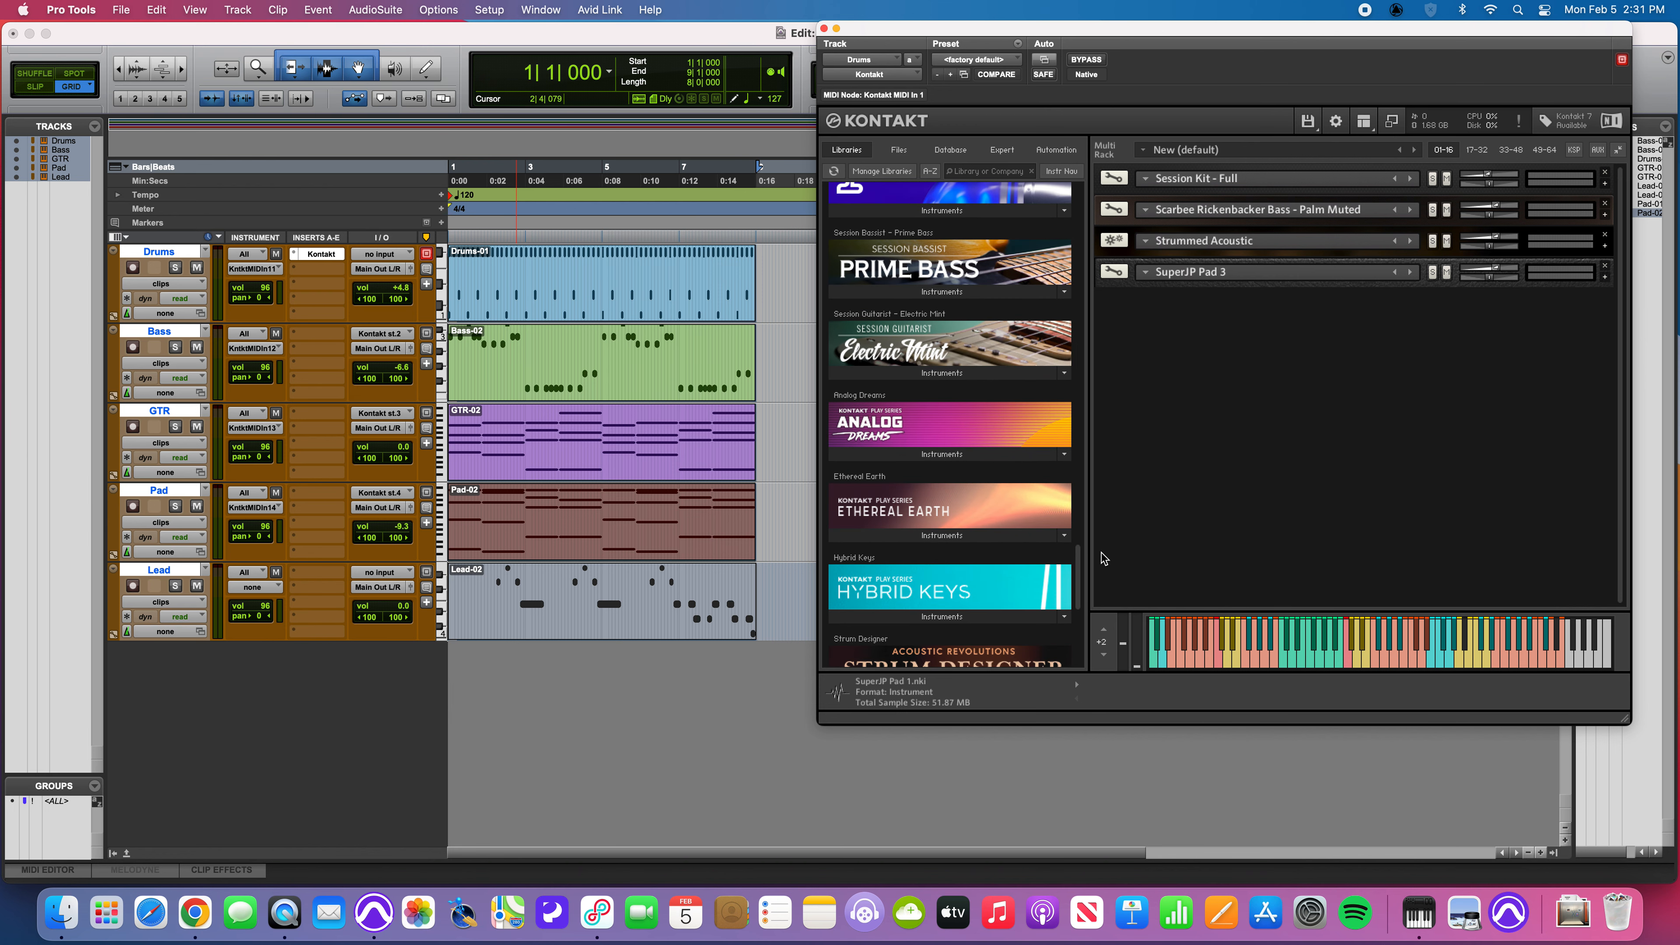
pyautogui.click(955, 376)
pyautogui.click(939, 397)
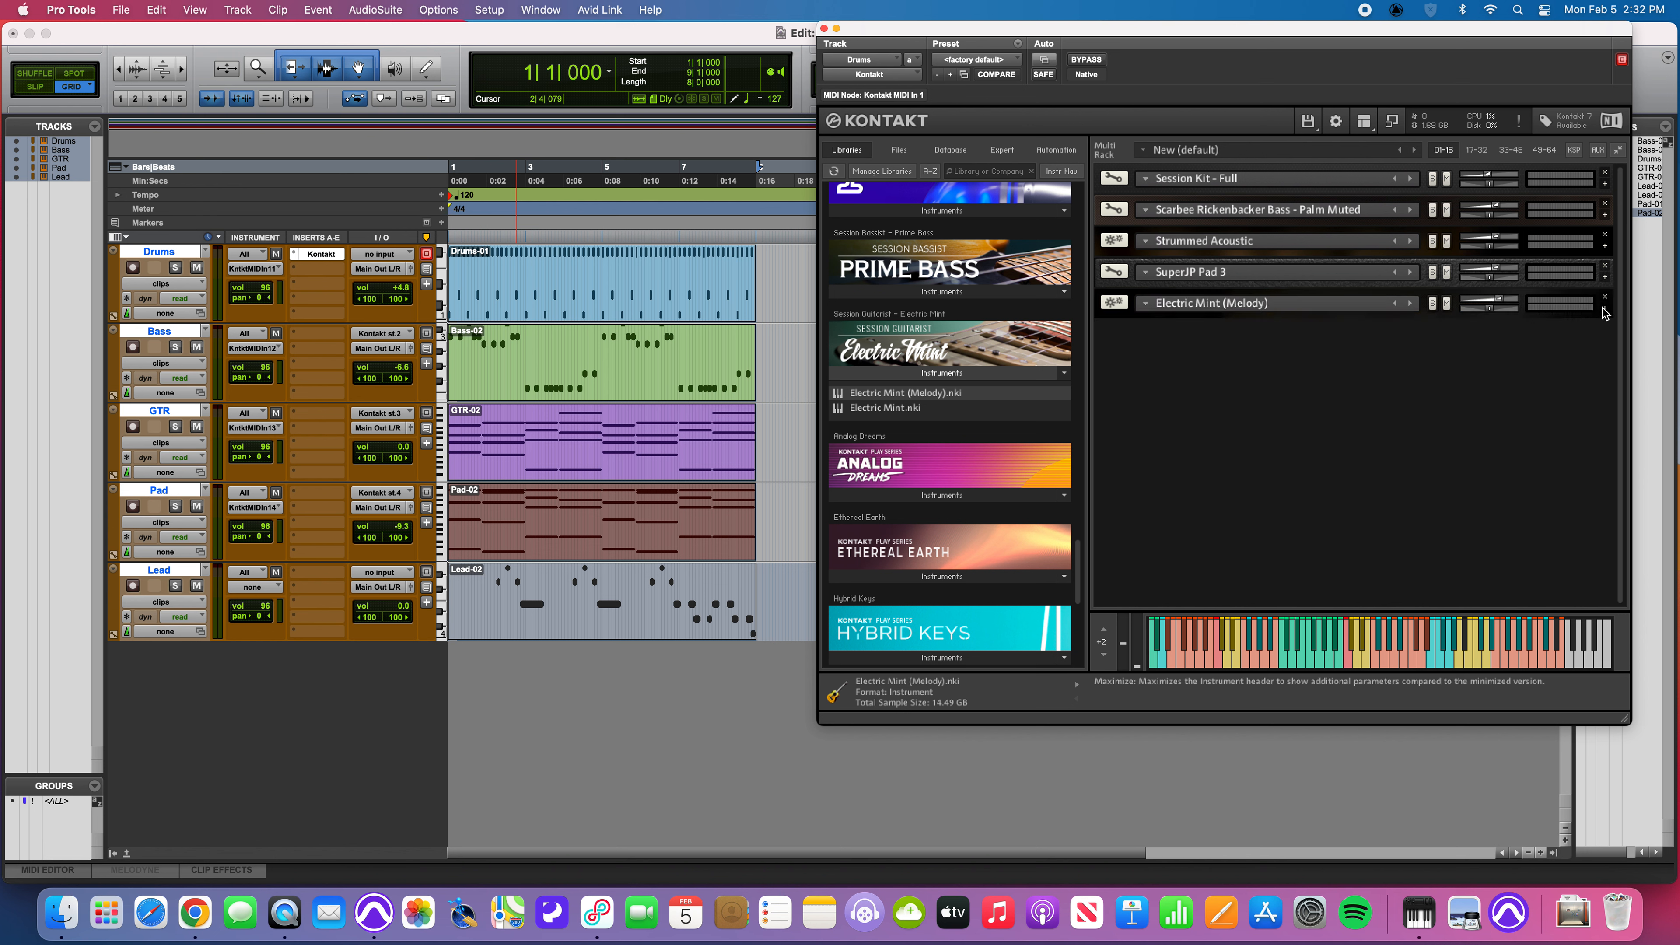
# Step: Expand the Electric Mint (Melody) instrument and set its output to st.5
pyautogui.click(1603, 307)
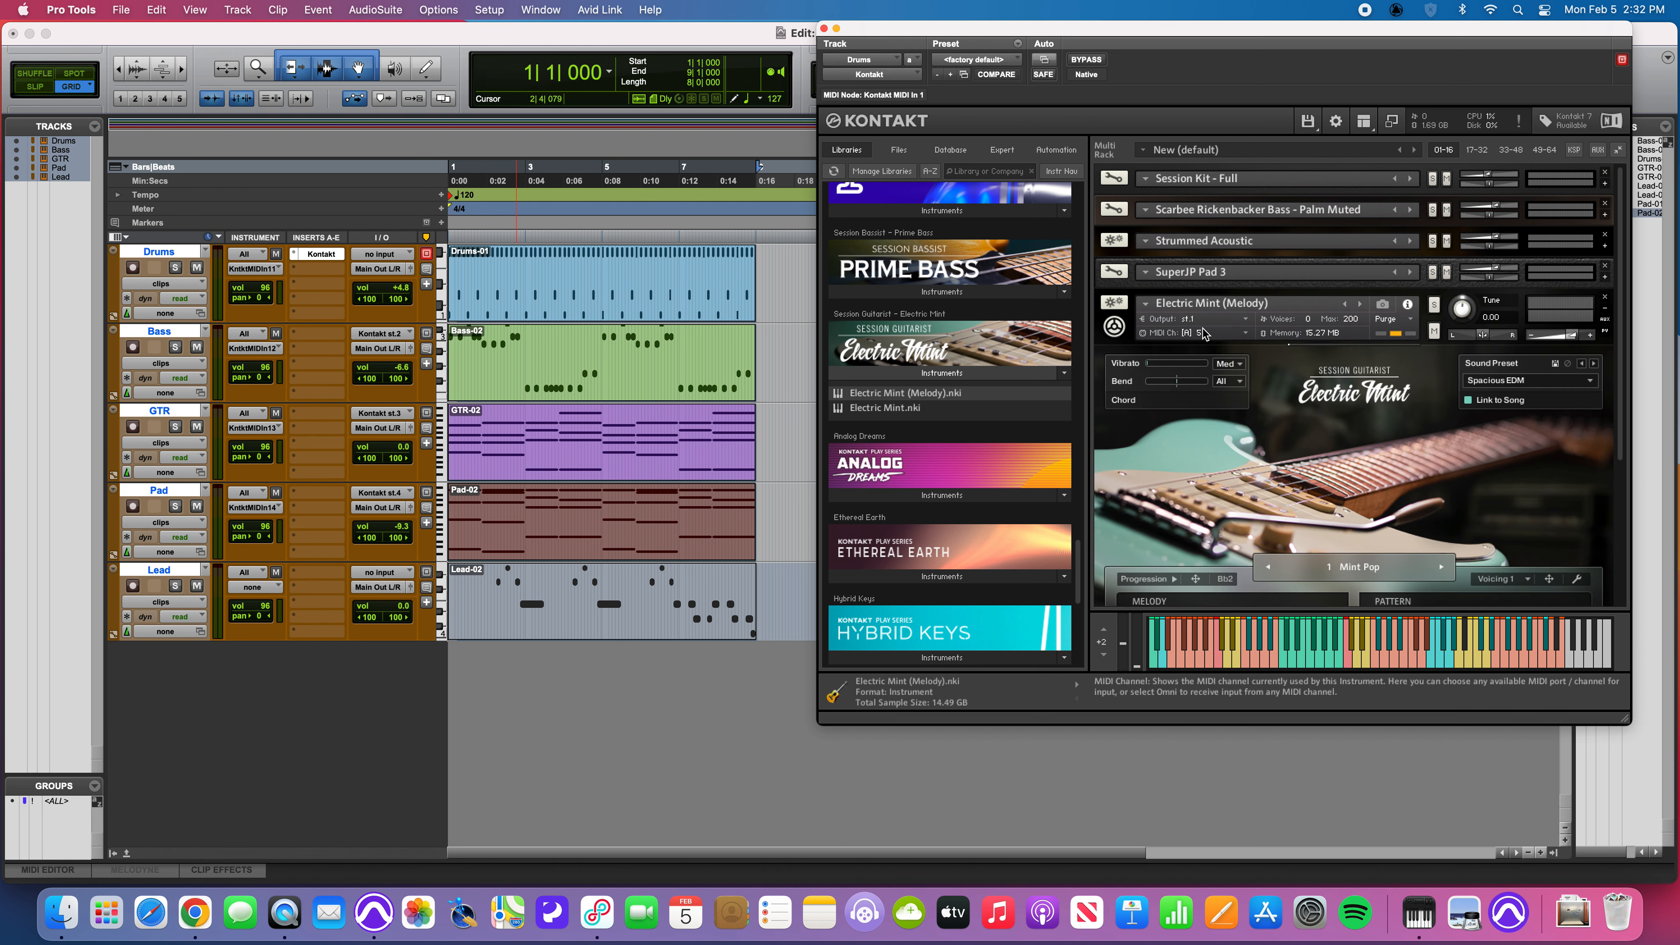
pyautogui.click(1194, 320)
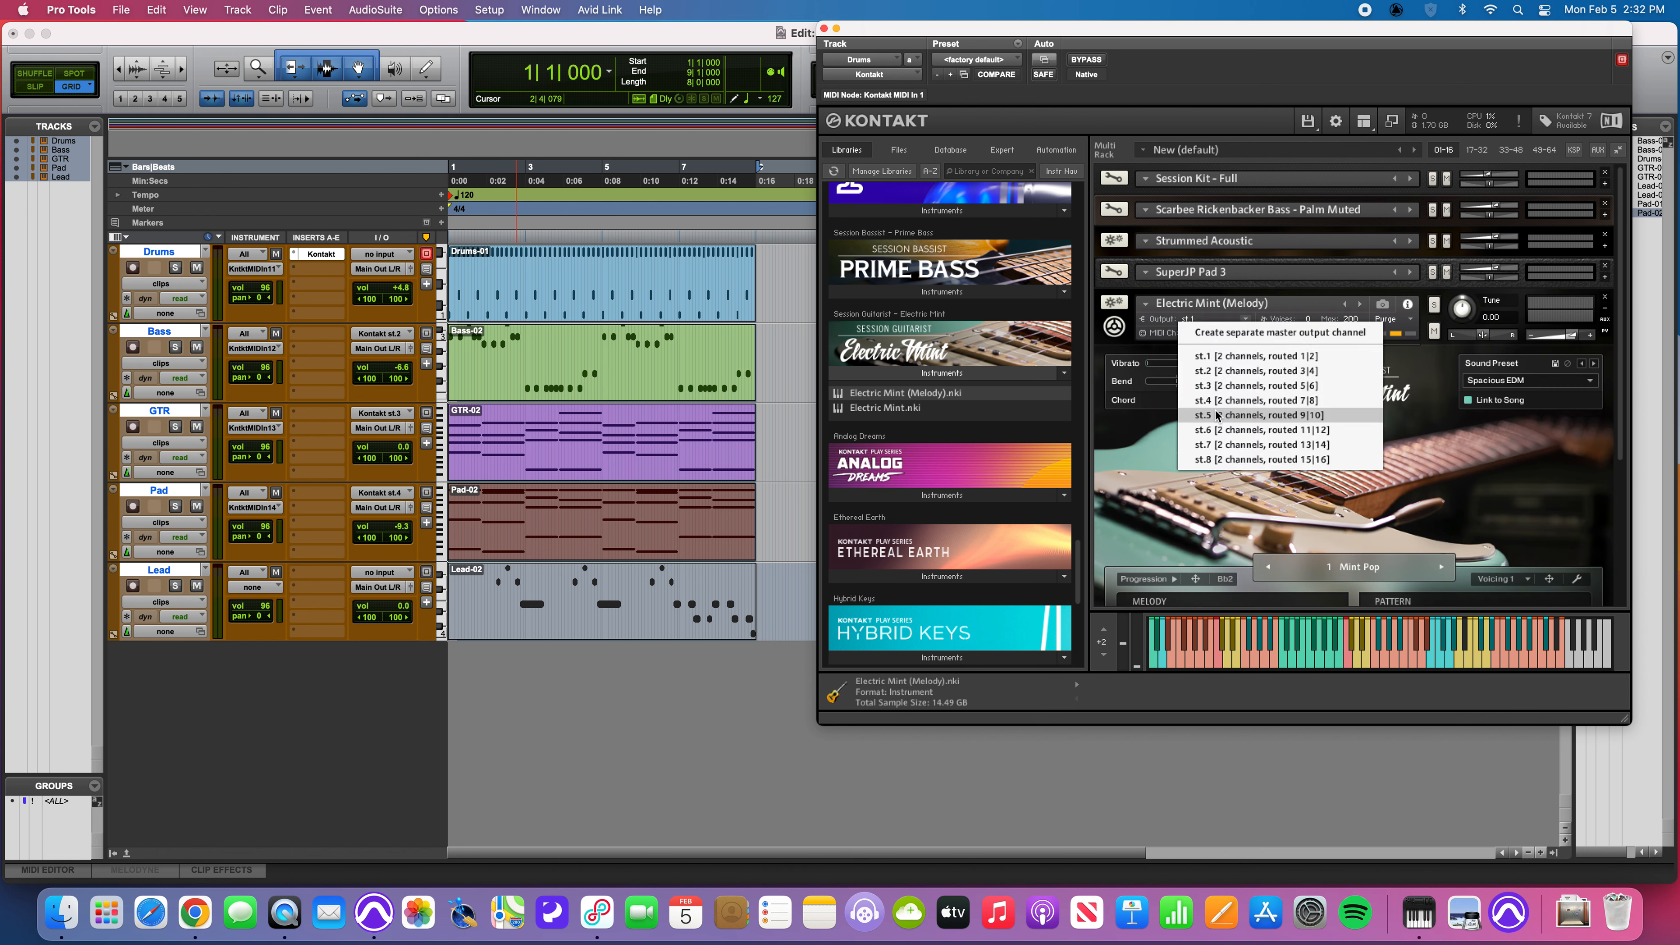
pyautogui.click(1215, 385)
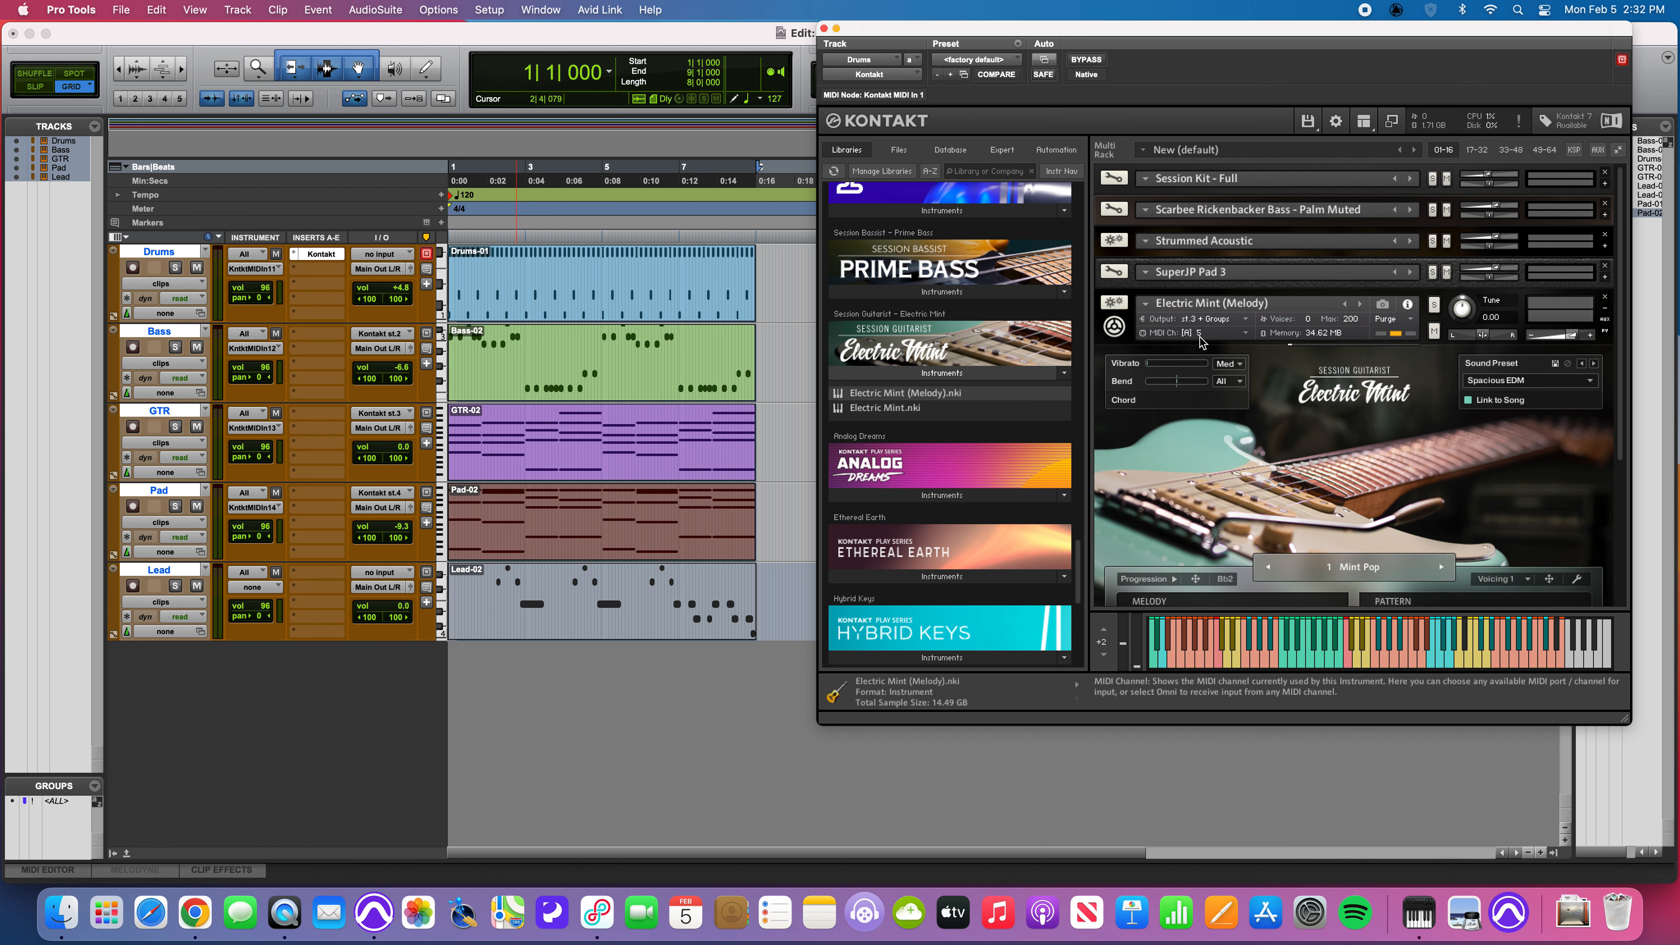
pyautogui.click(1198, 318)
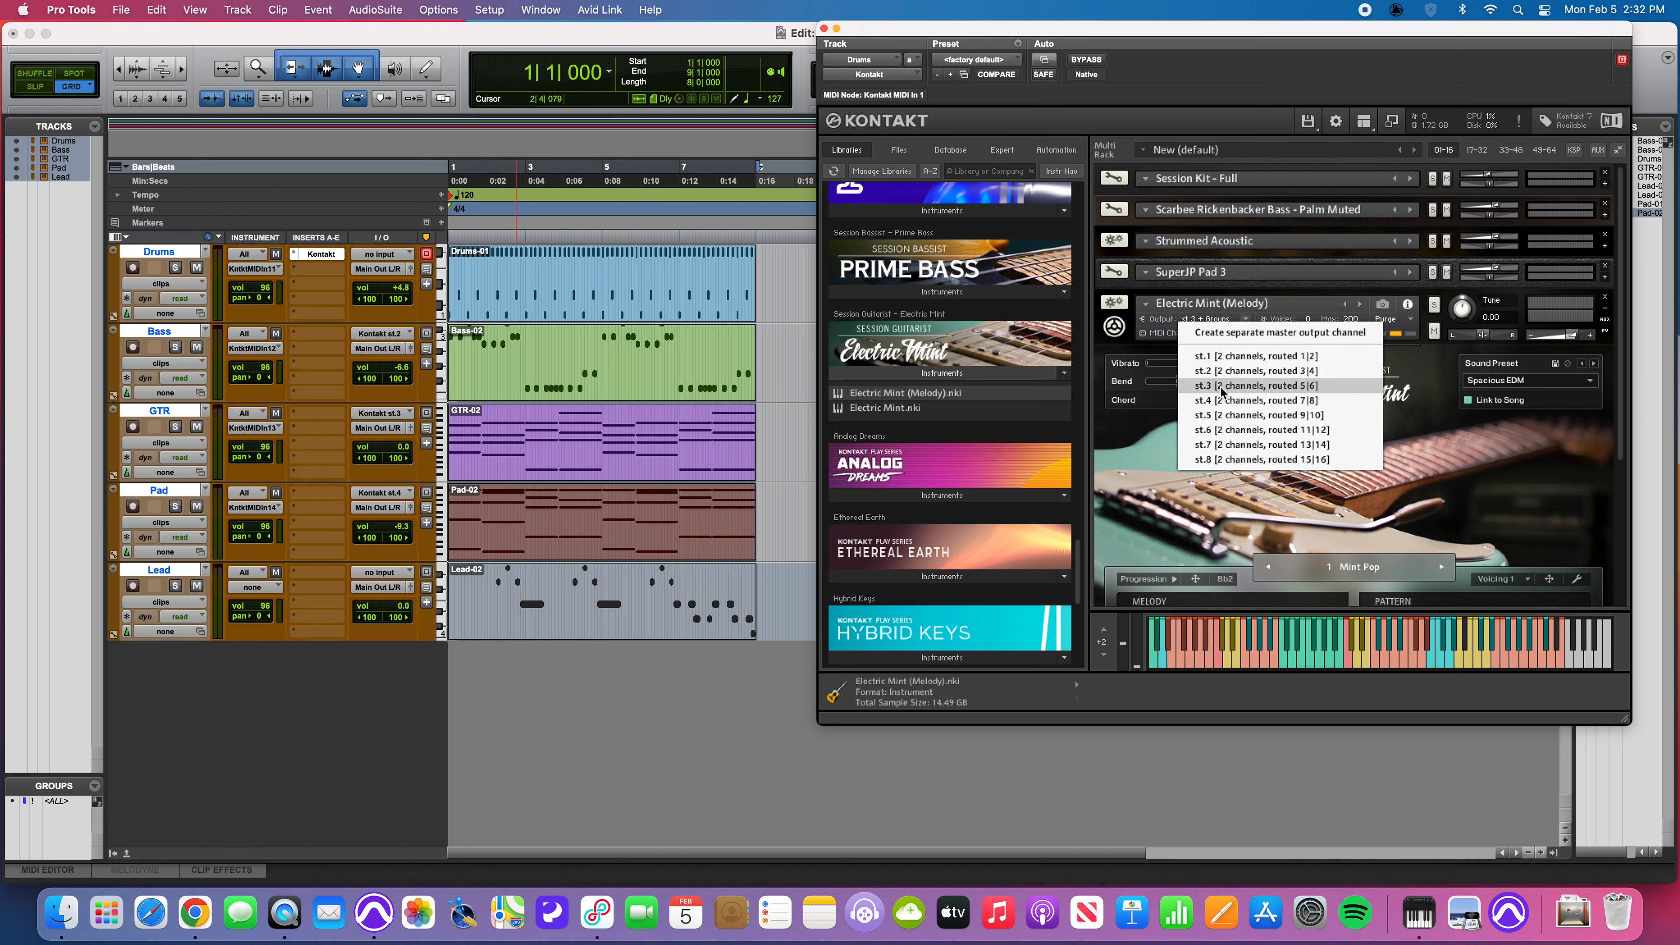
pyautogui.click(1208, 320)
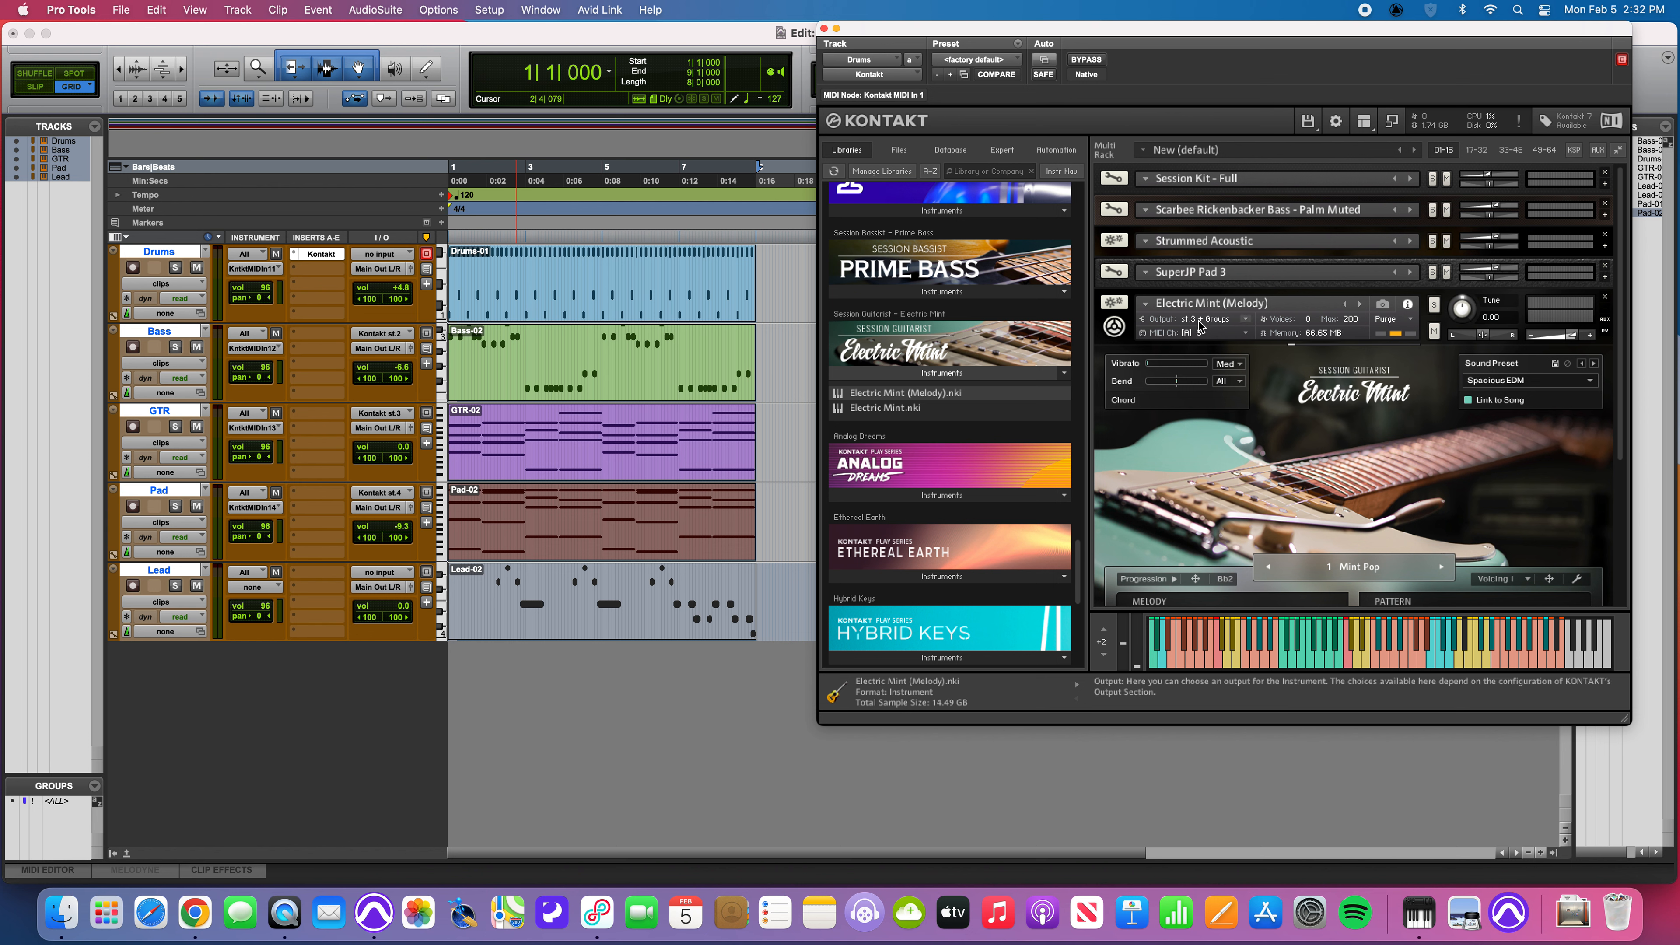
# Step: Assign the Lead track's MIDI output to Drums - Kontakt MIDI In 1, channel-5, and its audio input to the Kontakt st.5 plug-in output
pyautogui.click(245, 588)
pyautogui.moveTo(265, 620)
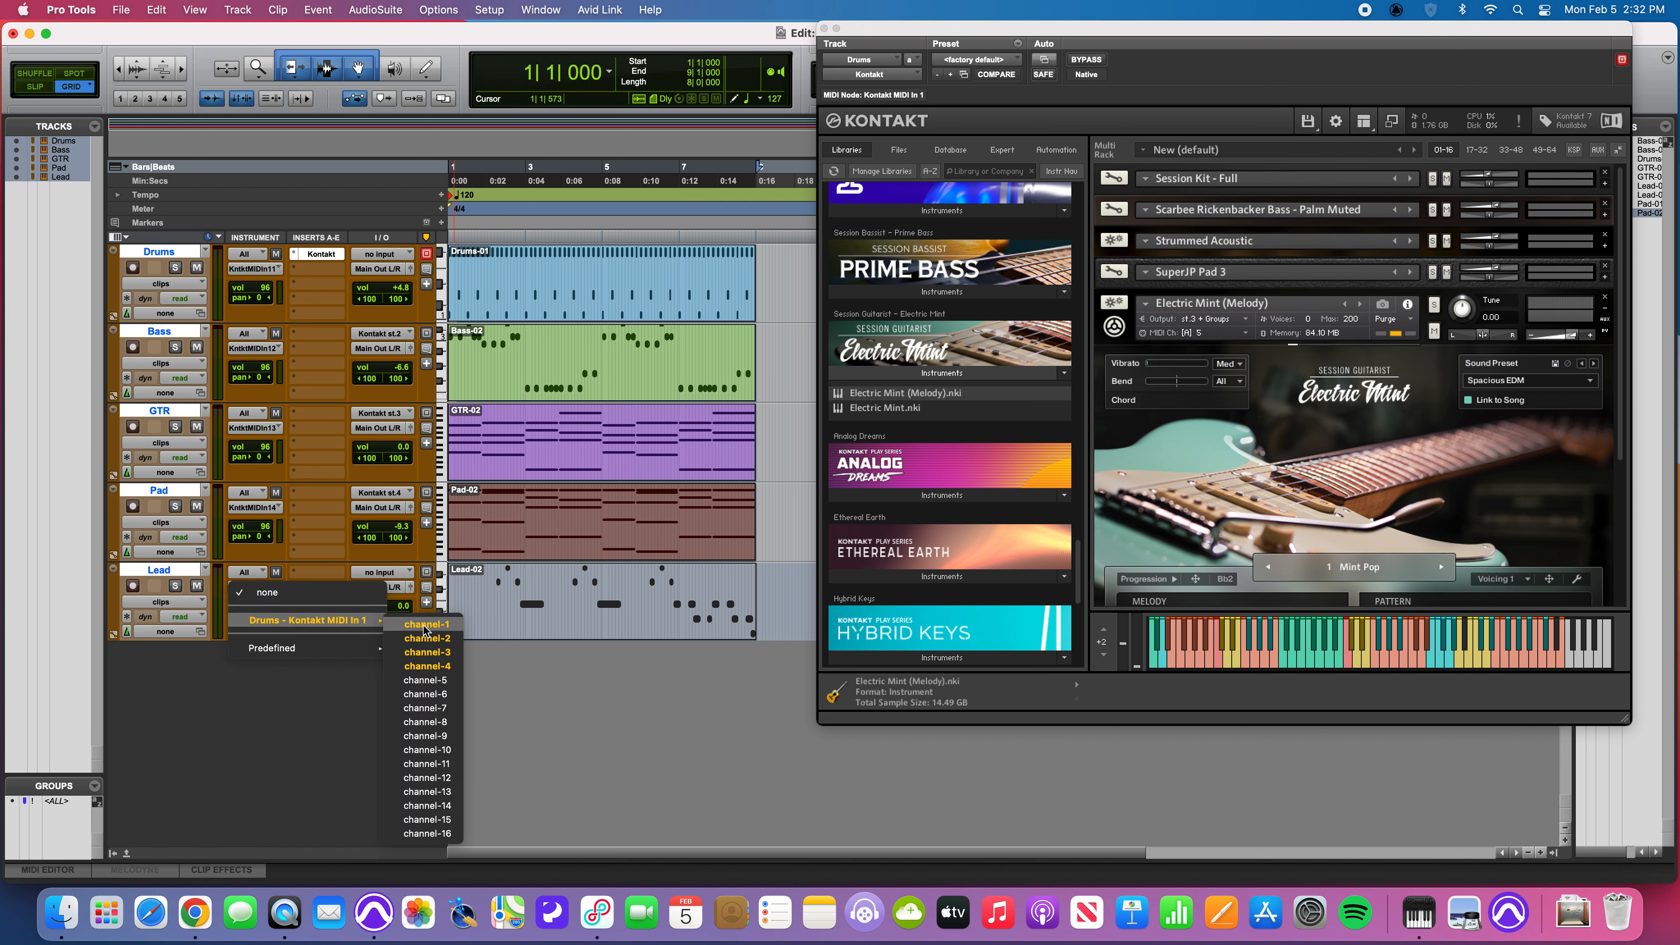
pyautogui.click(427, 680)
pyautogui.click(377, 581)
pyautogui.moveTo(397, 602)
pyautogui.moveTo(529, 605)
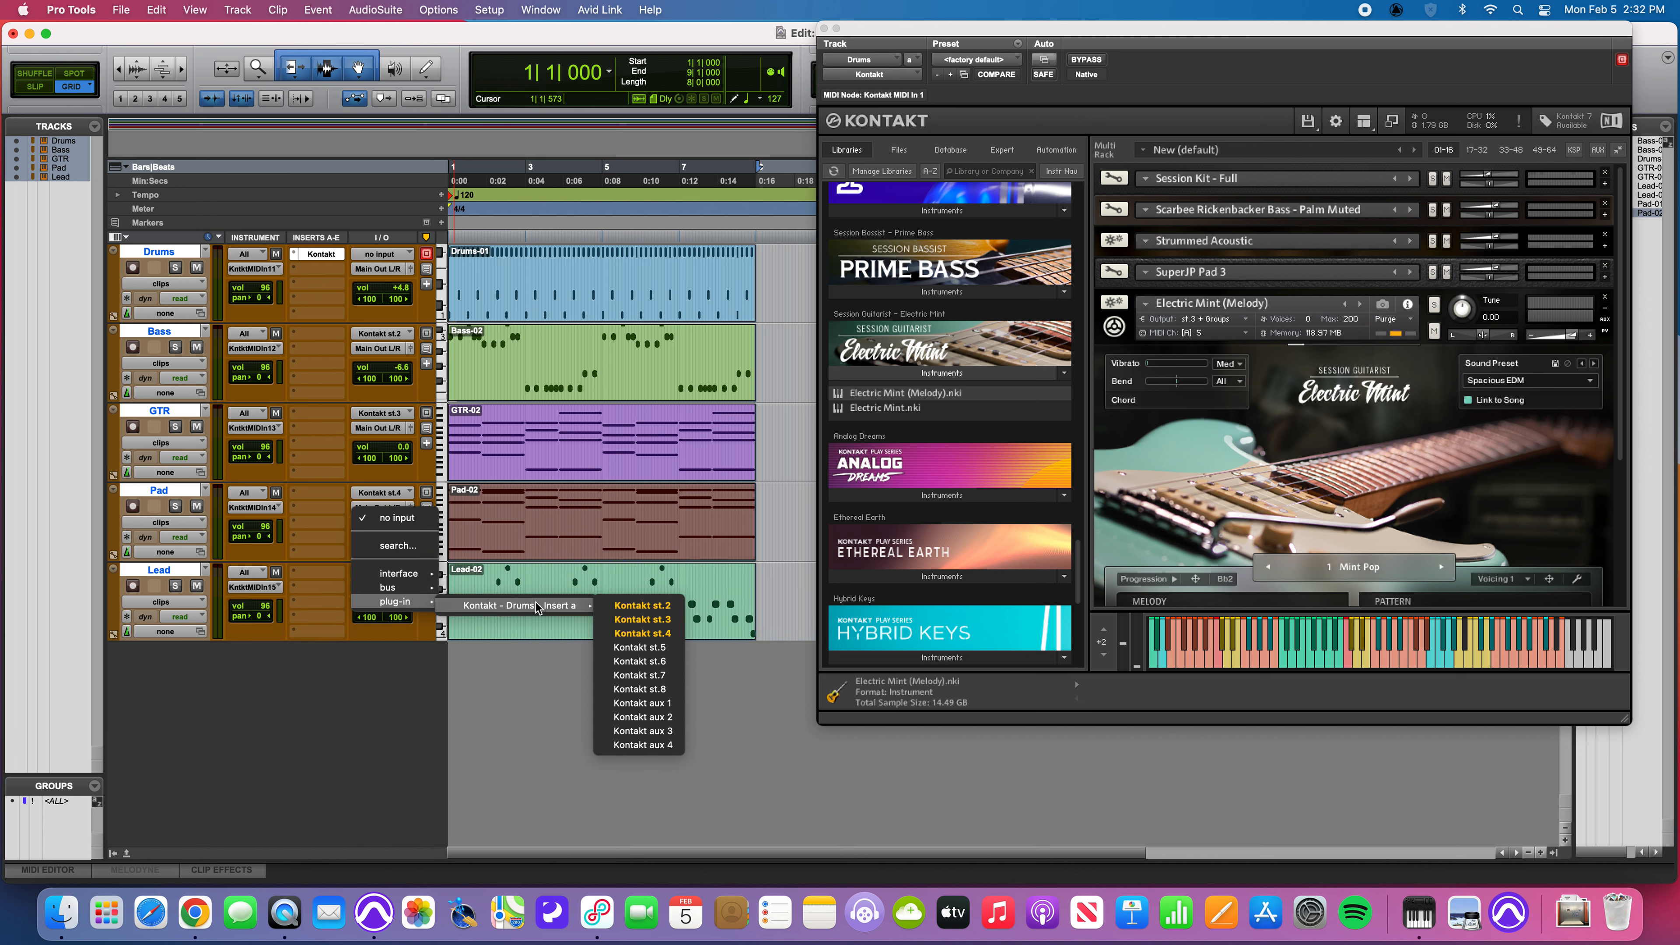
pyautogui.click(620, 643)
# Step: Audition the Lead track in solo, and play the full arrangement with the solo cleared
pyautogui.click(175, 586)
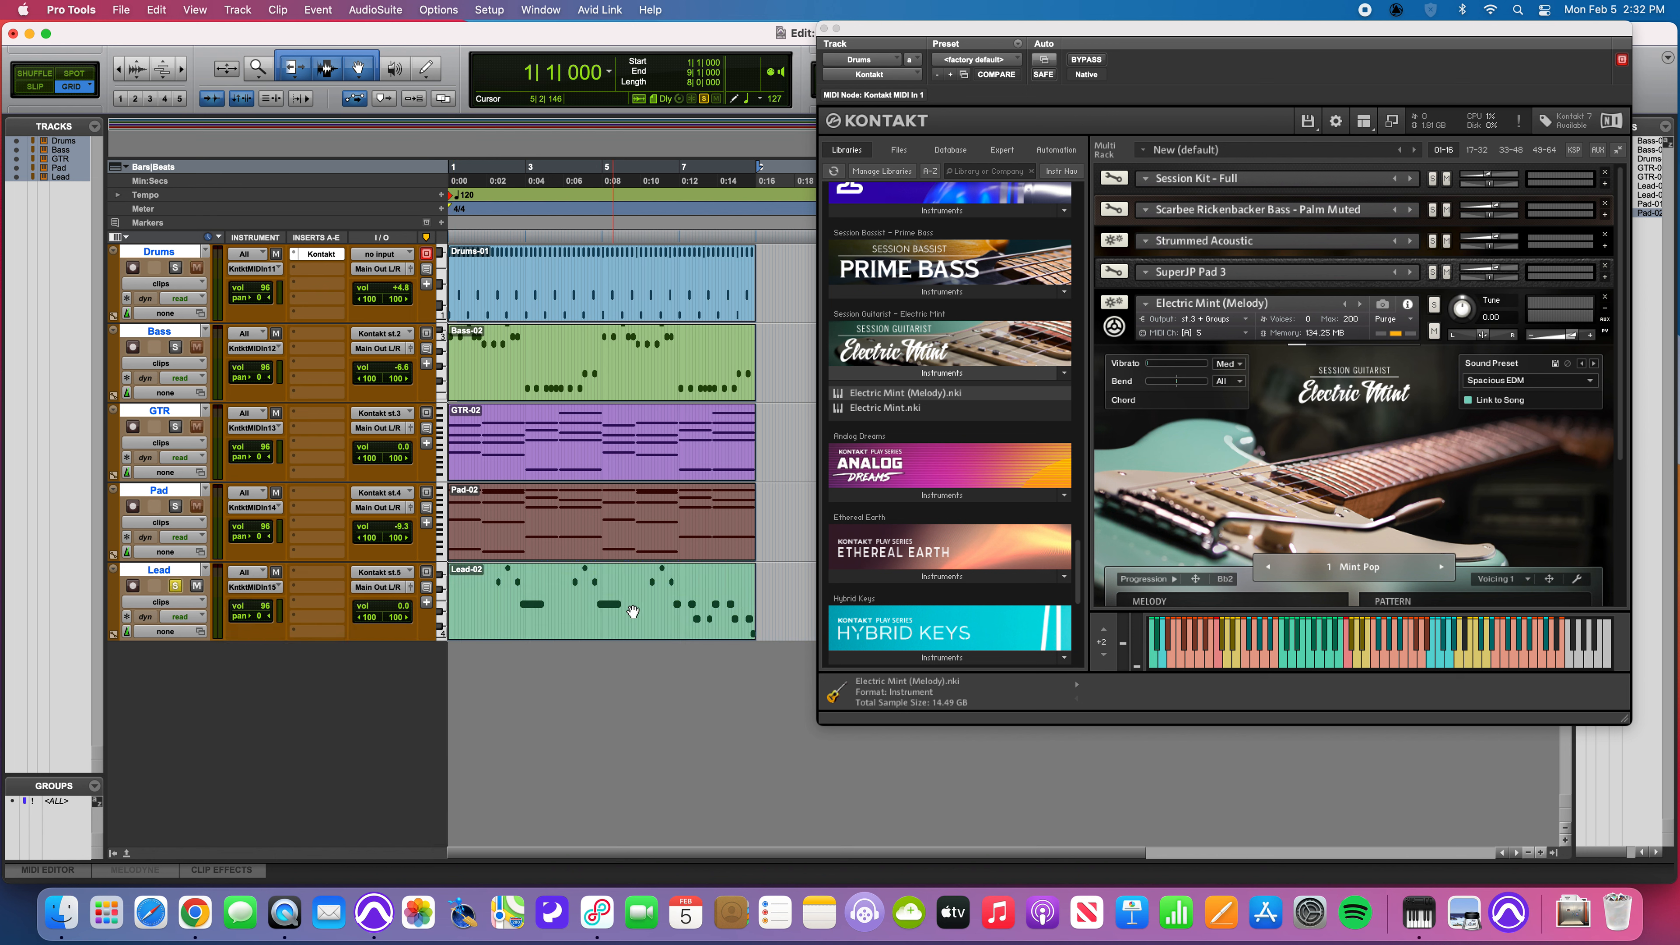
pyautogui.press('space')
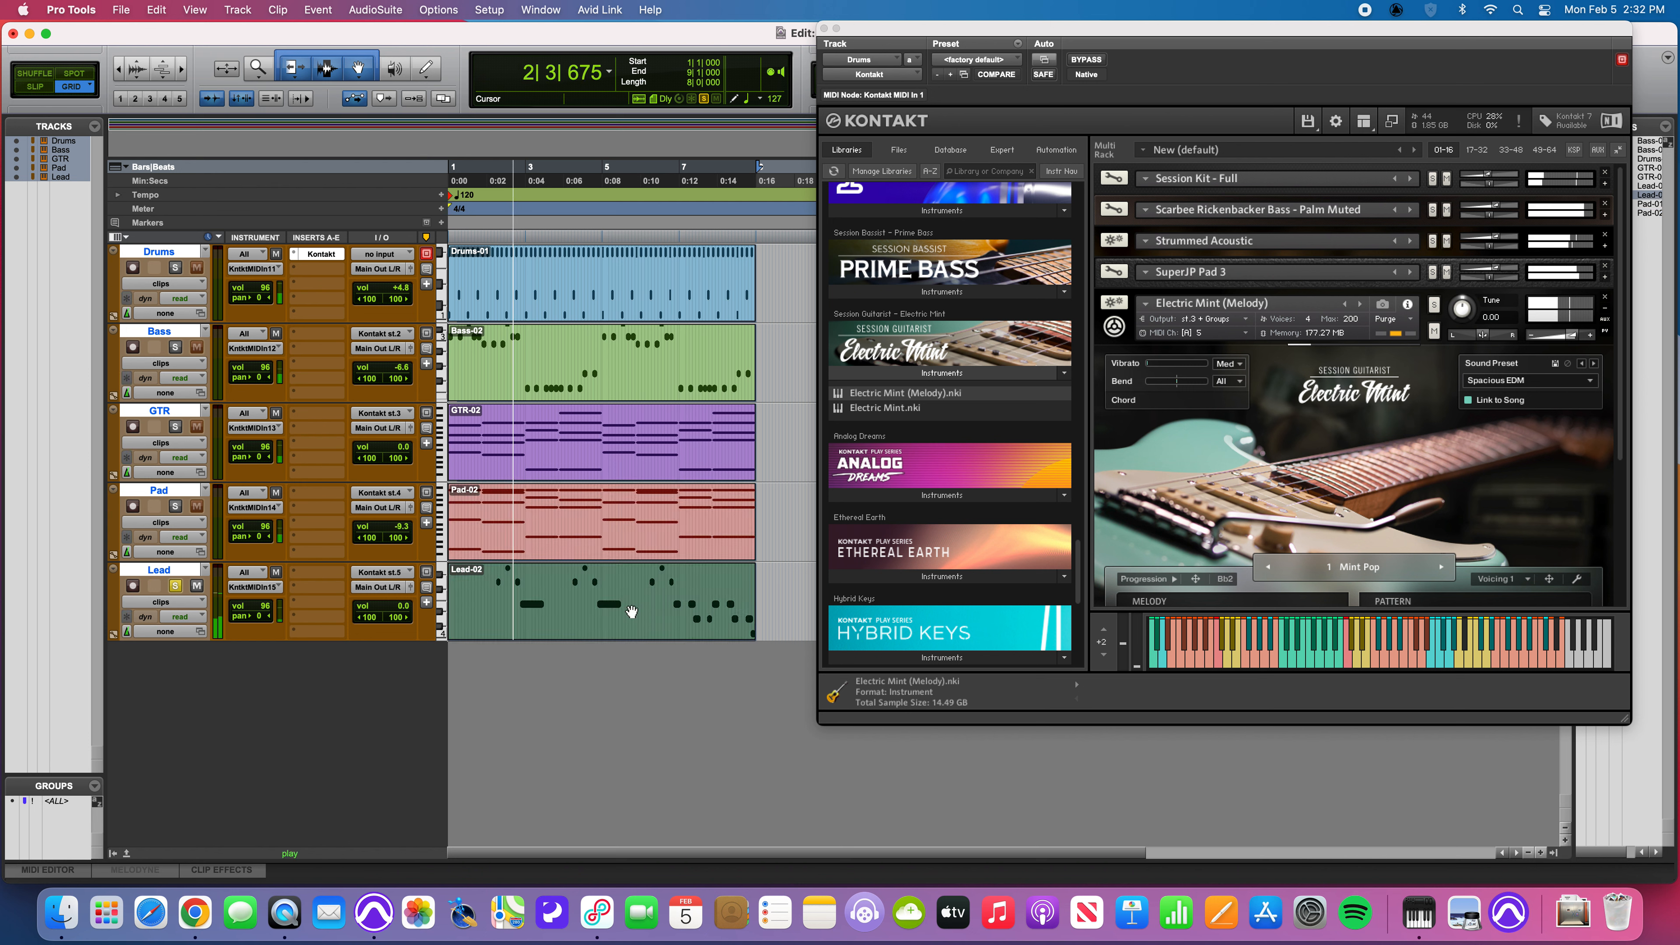
pyautogui.press('space')
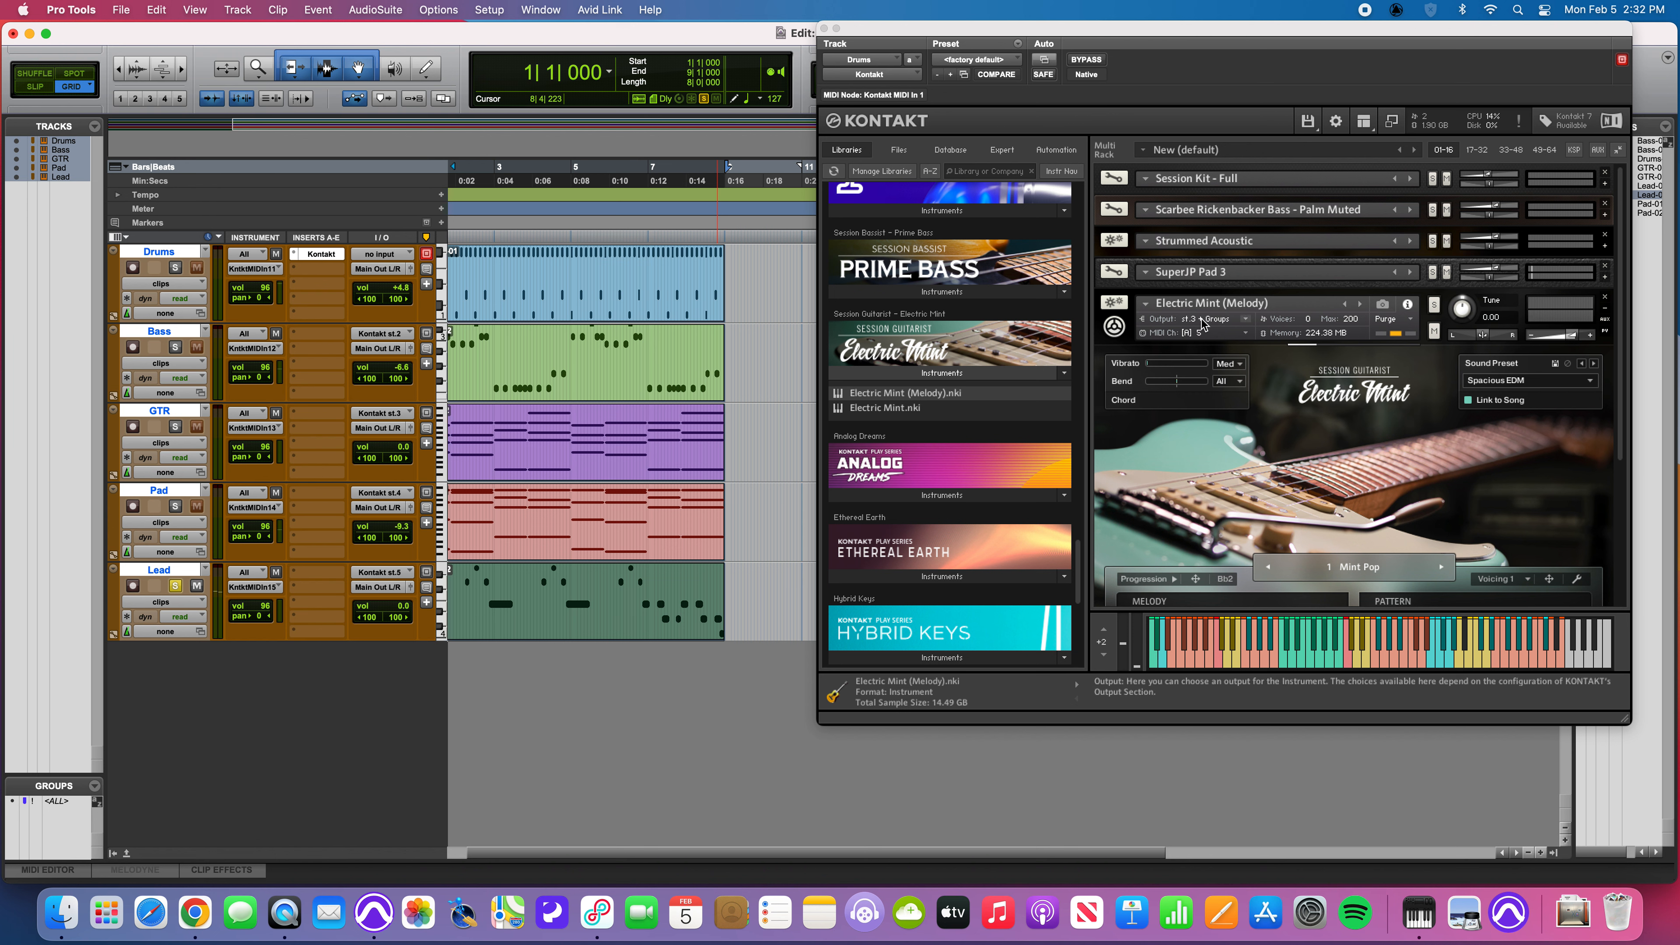
pyautogui.click(178, 586)
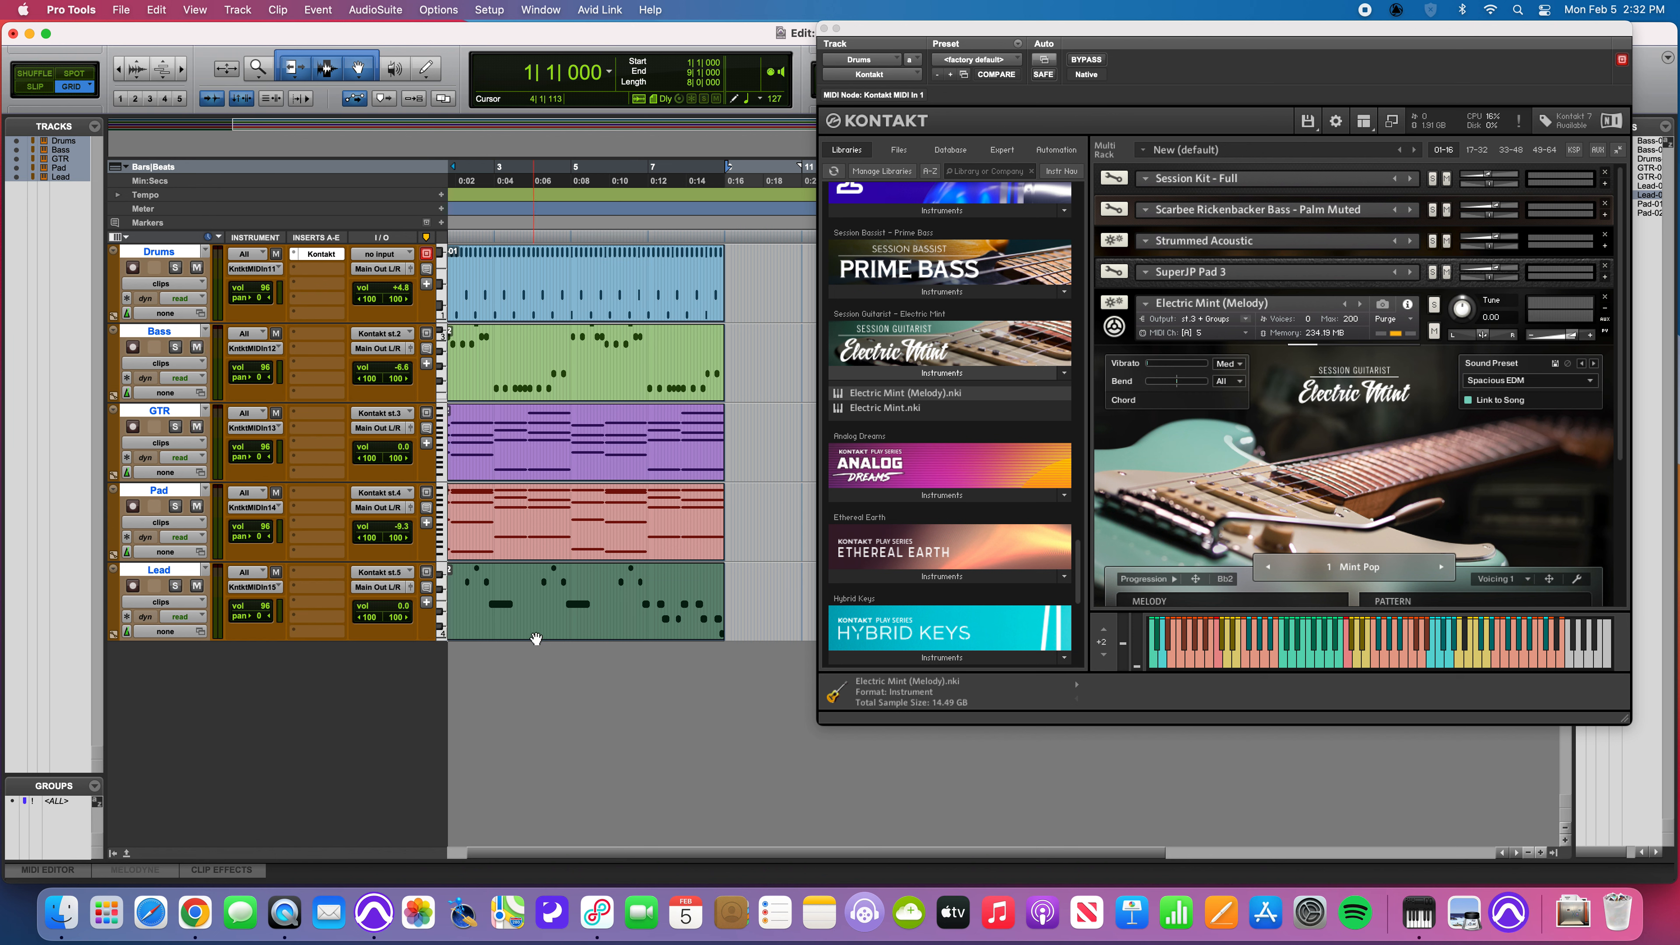
pyautogui.press('space')
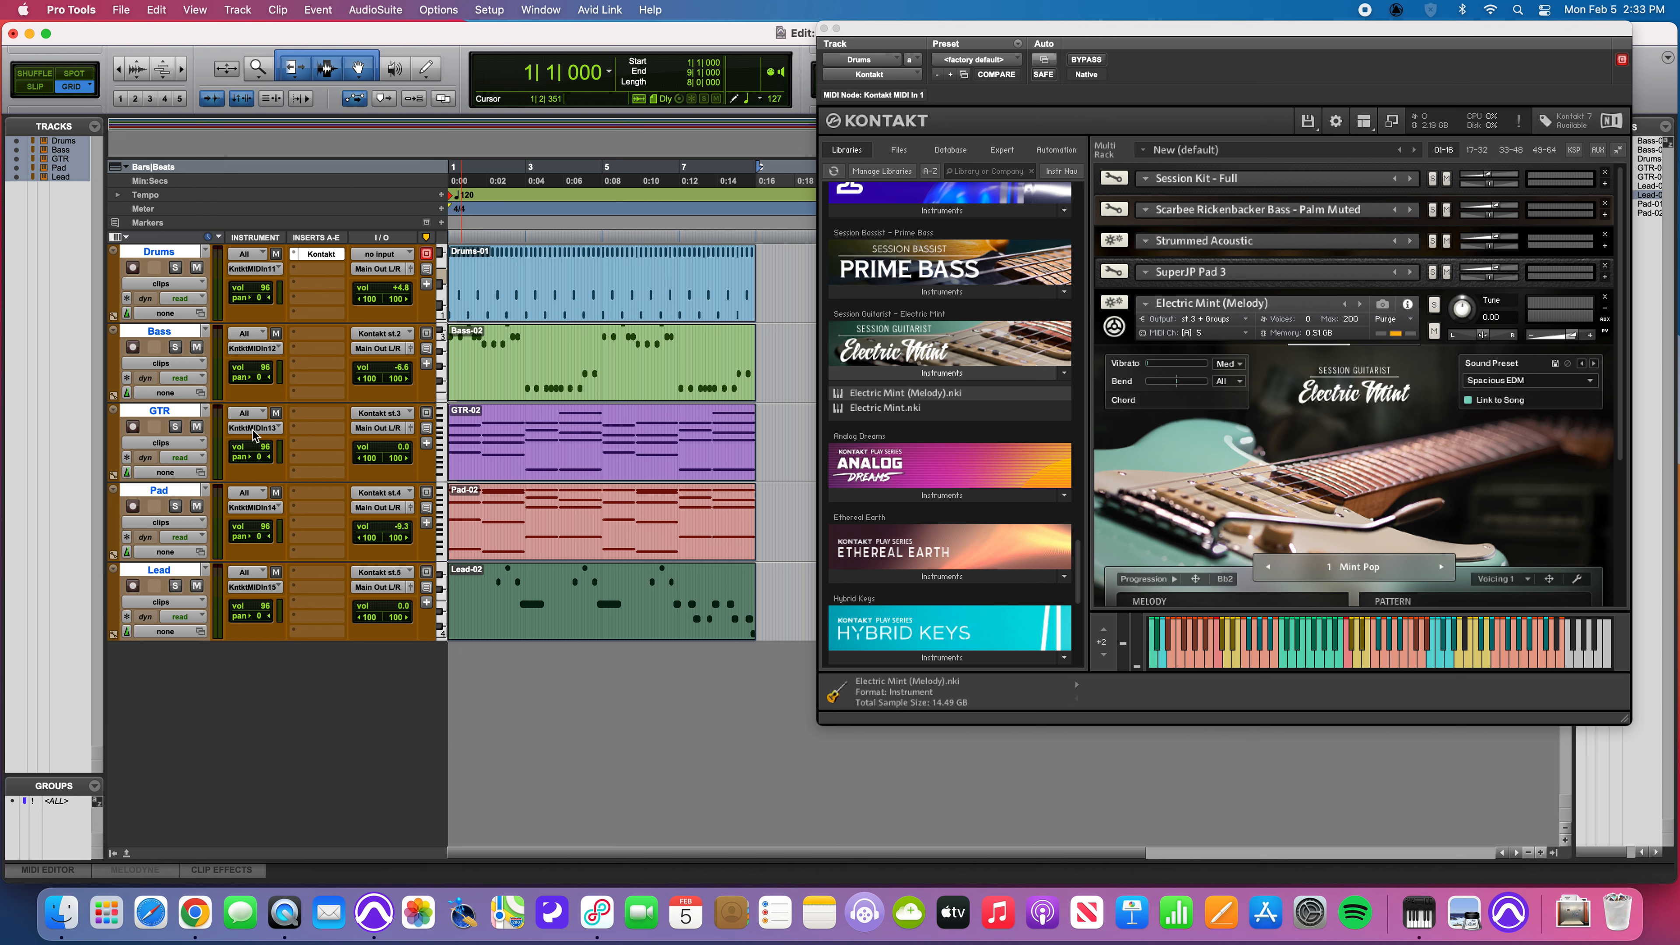
# Step: Collapse the Electric Mint (Melody) instrument in the Kontakt rack
pyautogui.click(473, 452)
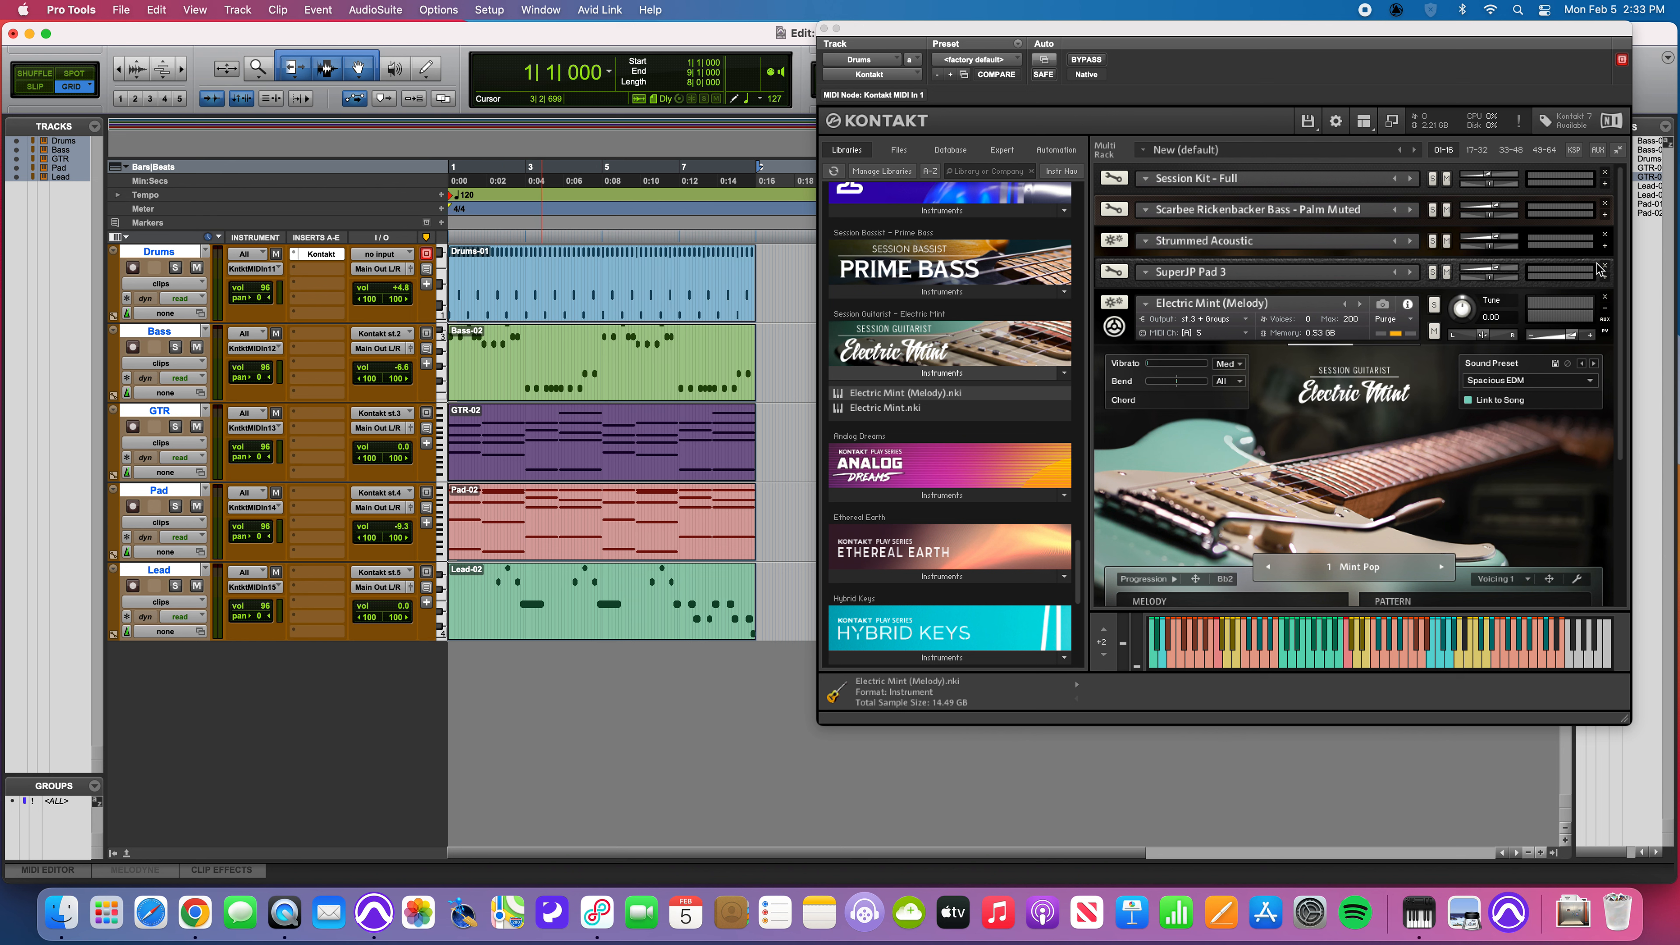
pyautogui.click(1605, 307)
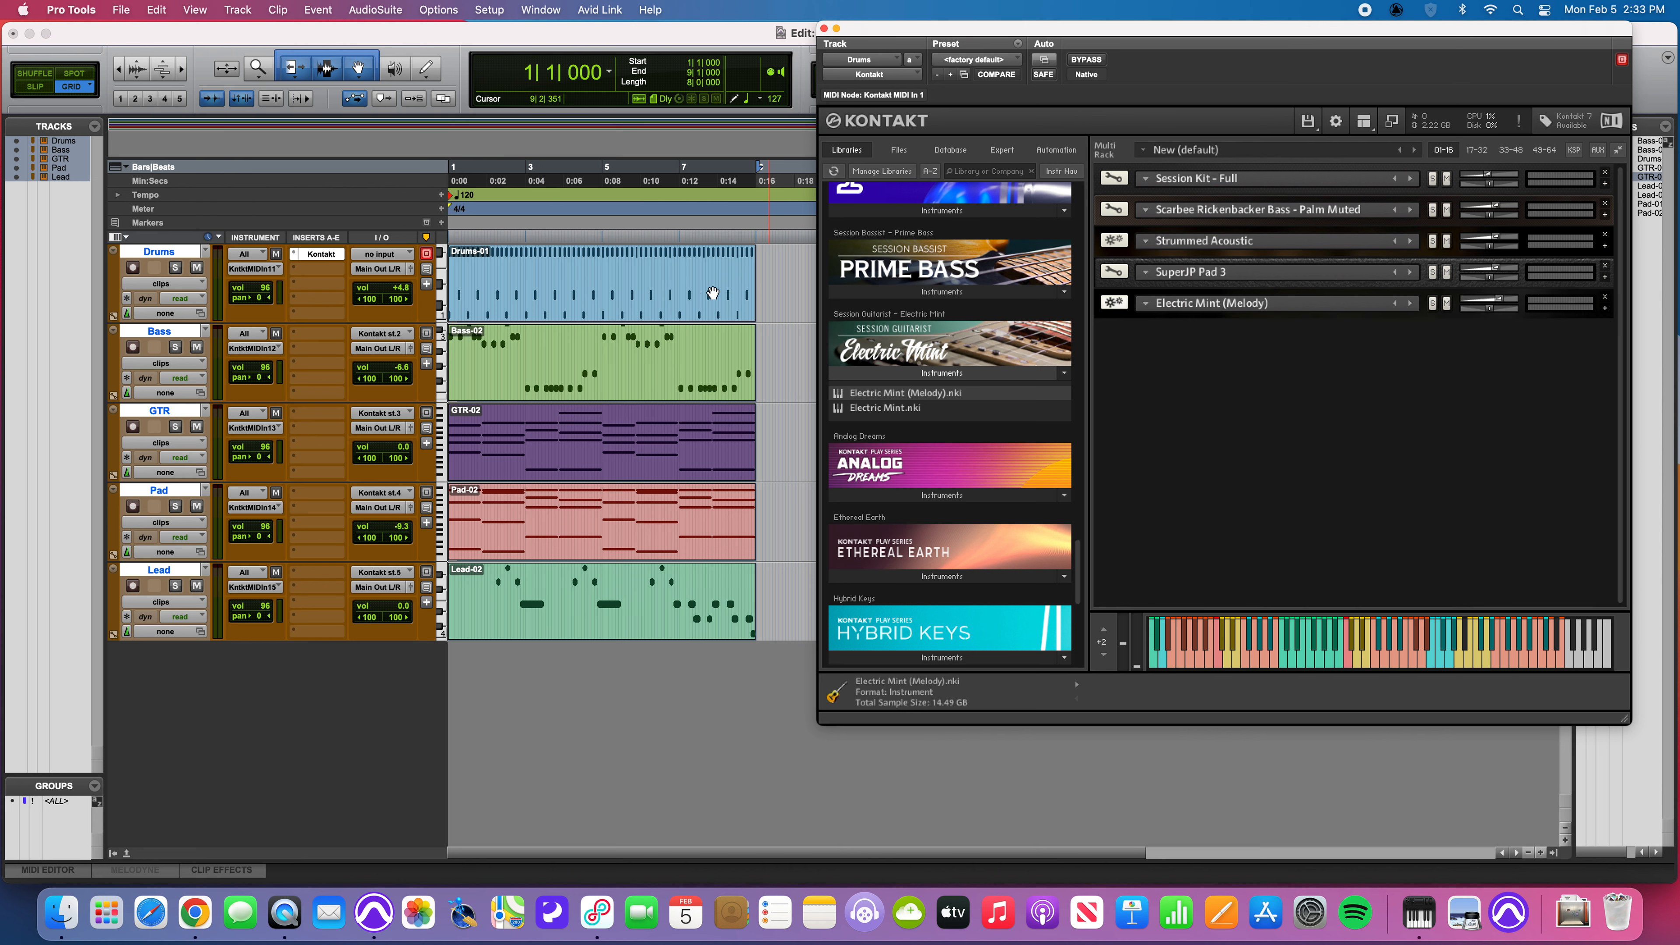
# Step: Select the Drums, Bass and GTR clips one after another, place the edit cursor in the Pad clip and show the Mix window
pyautogui.click(635, 301)
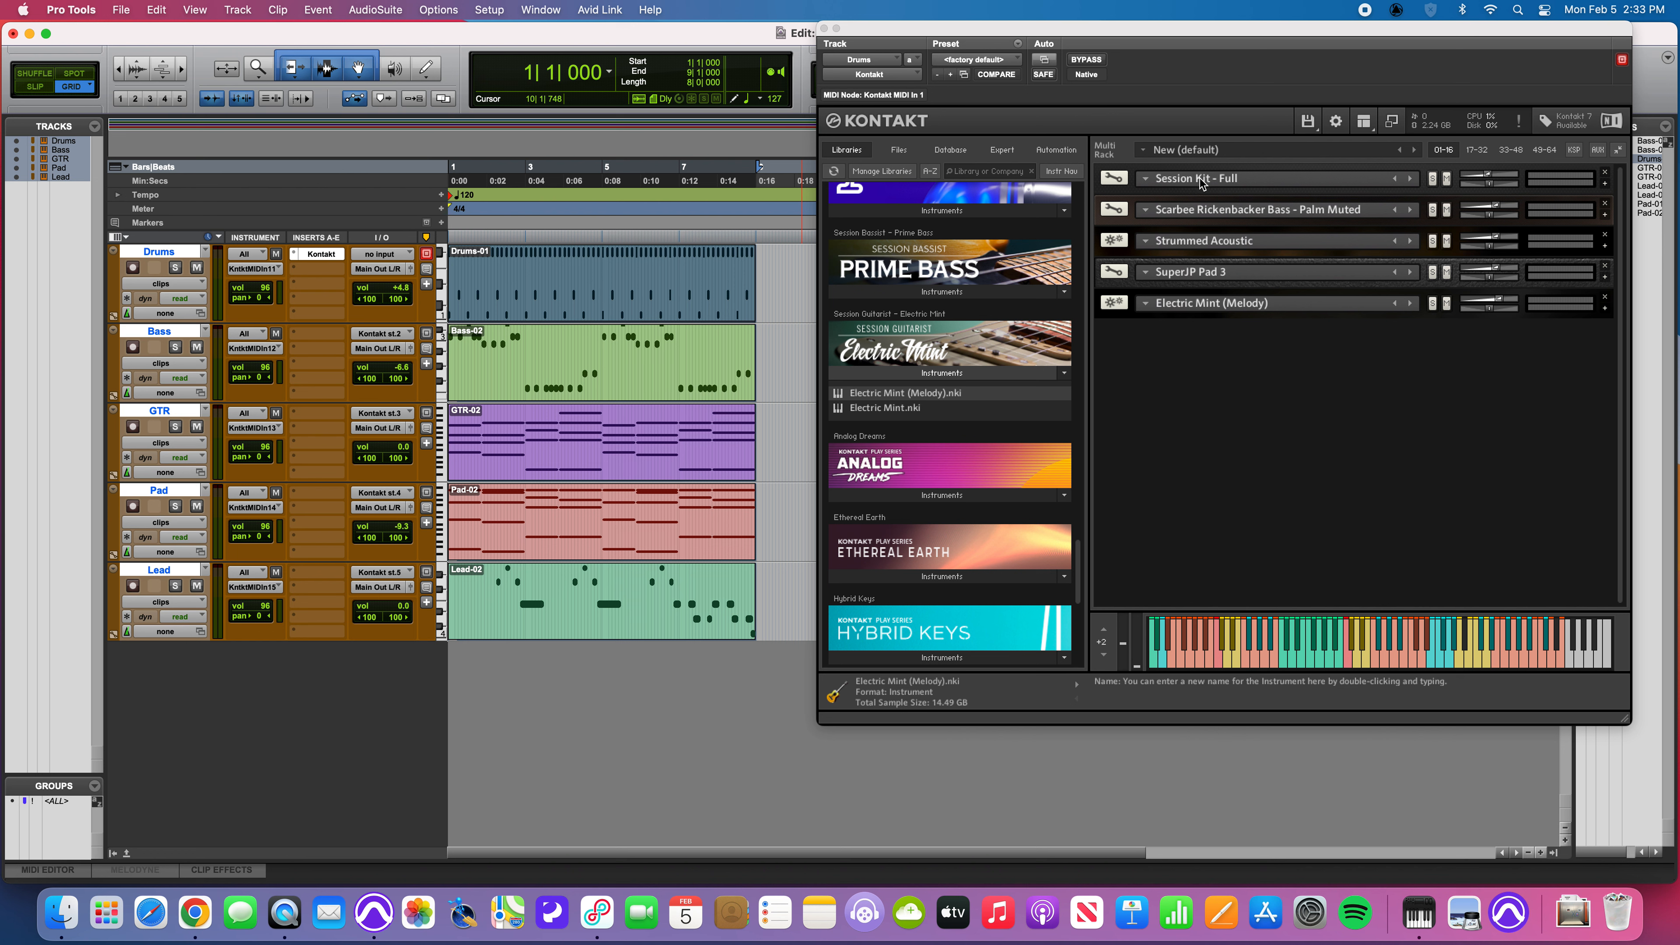
pyautogui.click(594, 390)
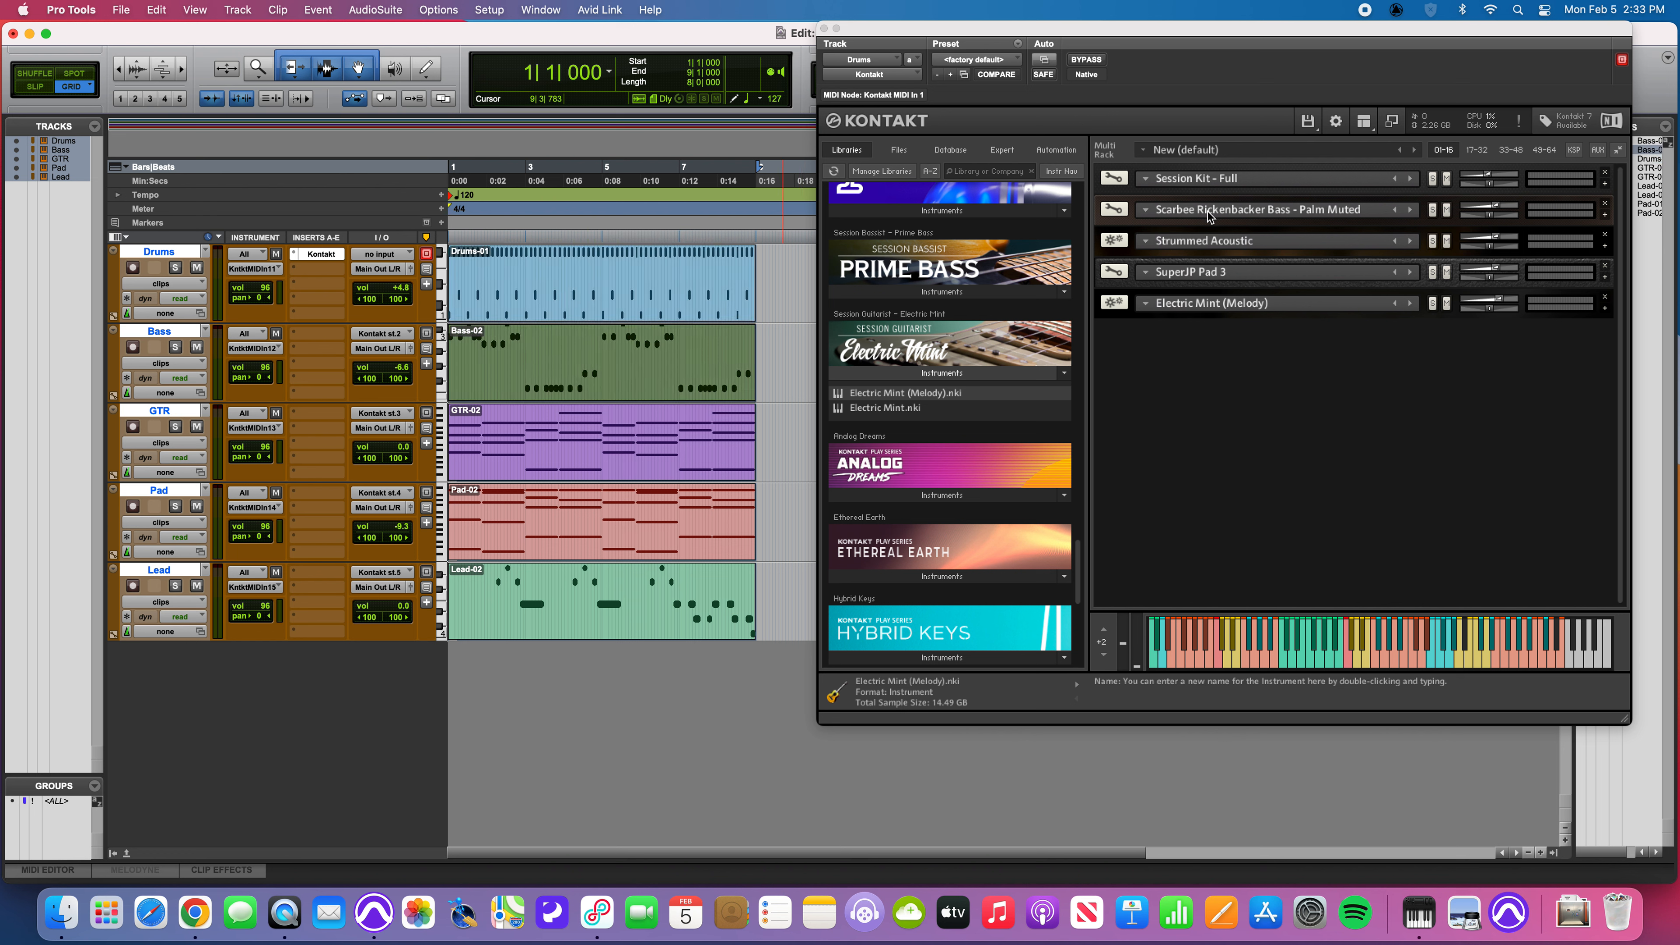
pyautogui.click(529, 478)
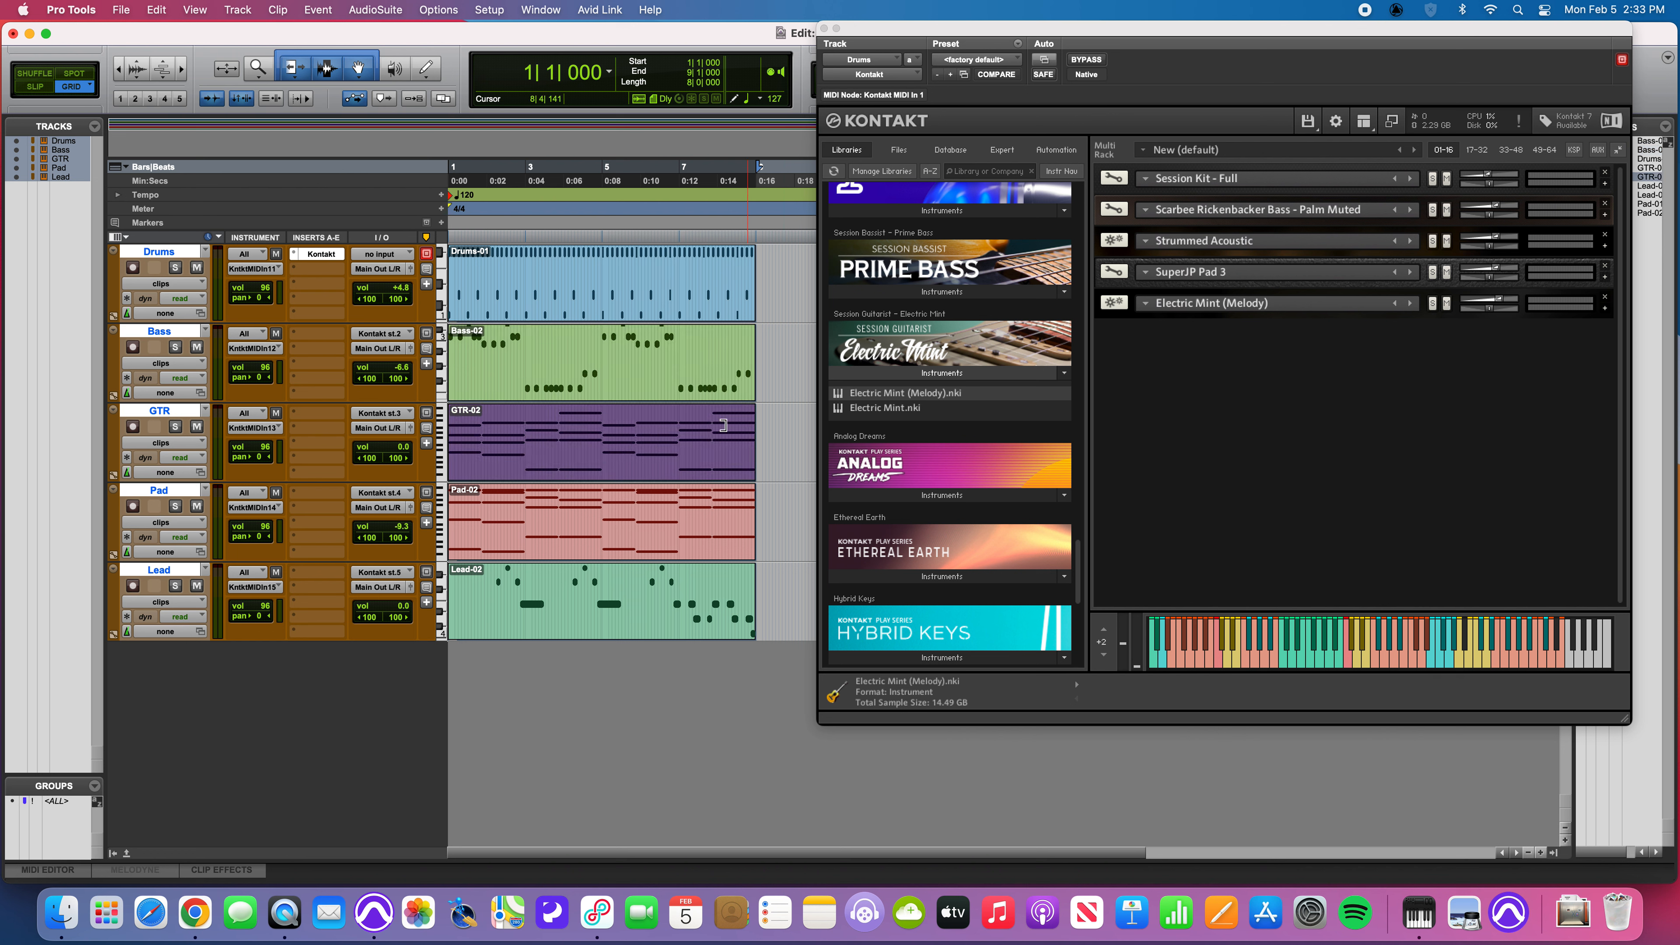
pyautogui.click(594, 519)
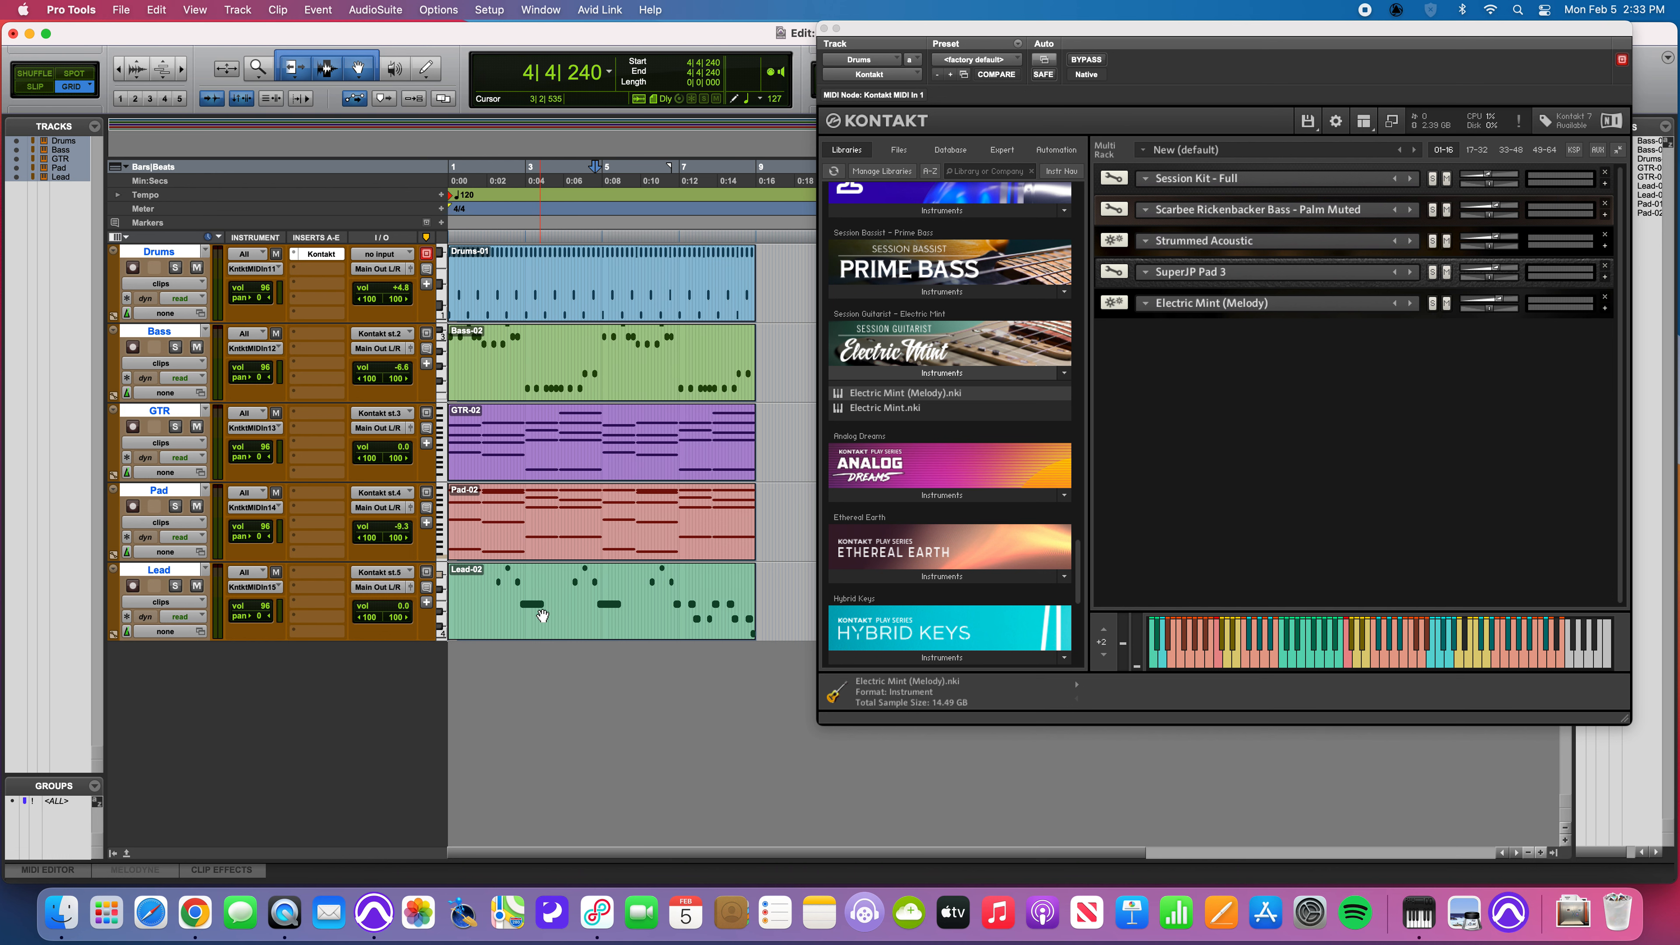
pyautogui.press('super+equal')
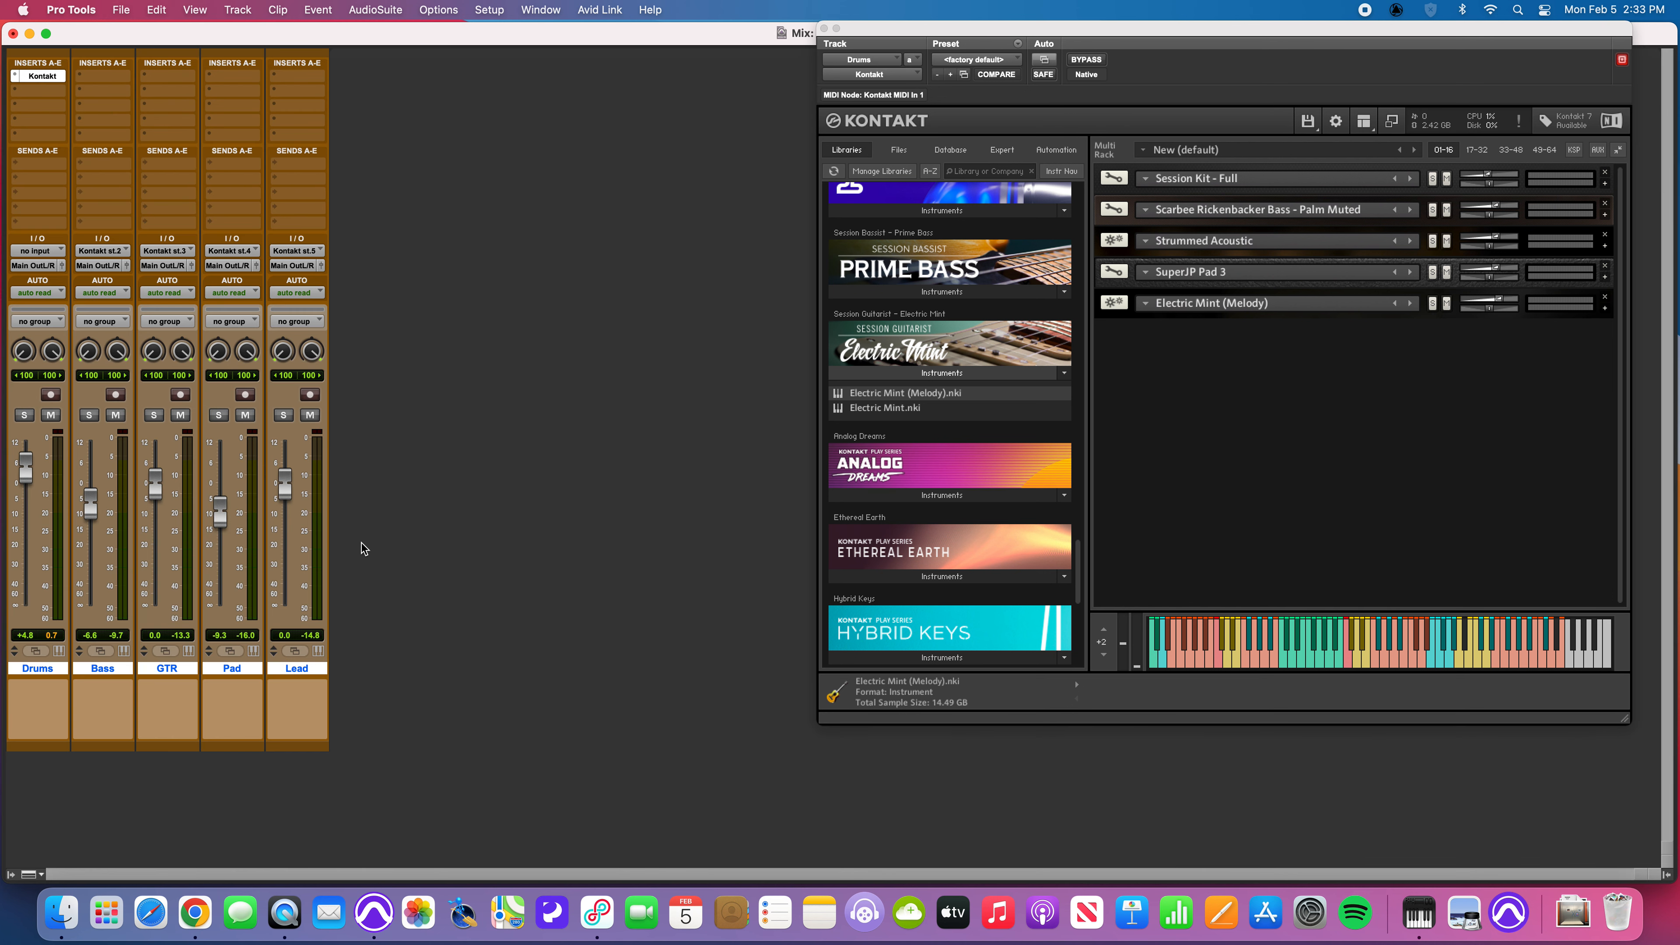